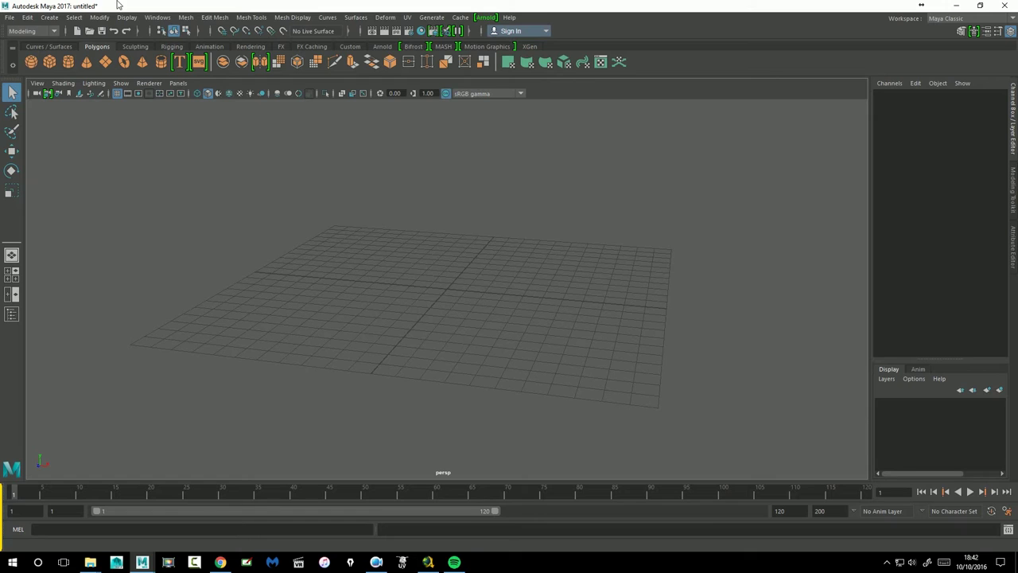
Create a polygon sphere and scale it up uniformly to 13.622
{"action": "left_click", "coordinate": [30, 61]}
{"action": "right_click_drag", "start_coordinate": [175, 179], "coordinate": [490, 300], "text": "alt"}
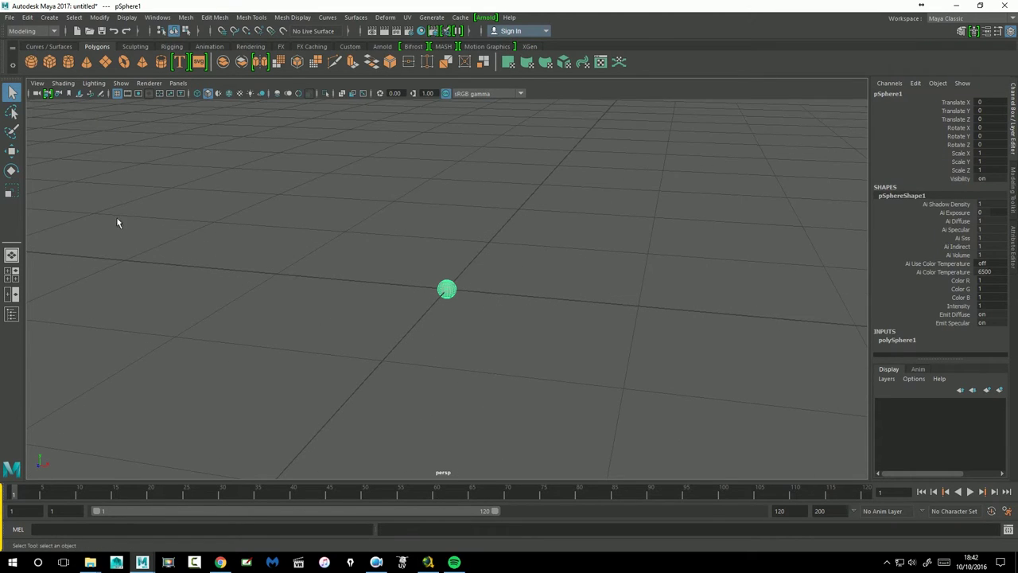
{"action": "left_click", "coordinate": [11, 191]}
{"action": "mouse_move", "coordinate": [448, 289]}
{"action": "left_mouse_down"}
{"action": "mouse_move", "coordinate": [659, 233]}
{"action": "mouse_move", "coordinate": [477, 303]}
{"action": "mouse_move", "coordinate": [835, 286]}
{"action": "left_mouse_up"}
{"action": "scroll", "coordinate": [636, 238], "scroll_direction": "down", "scroll_amount": 3}
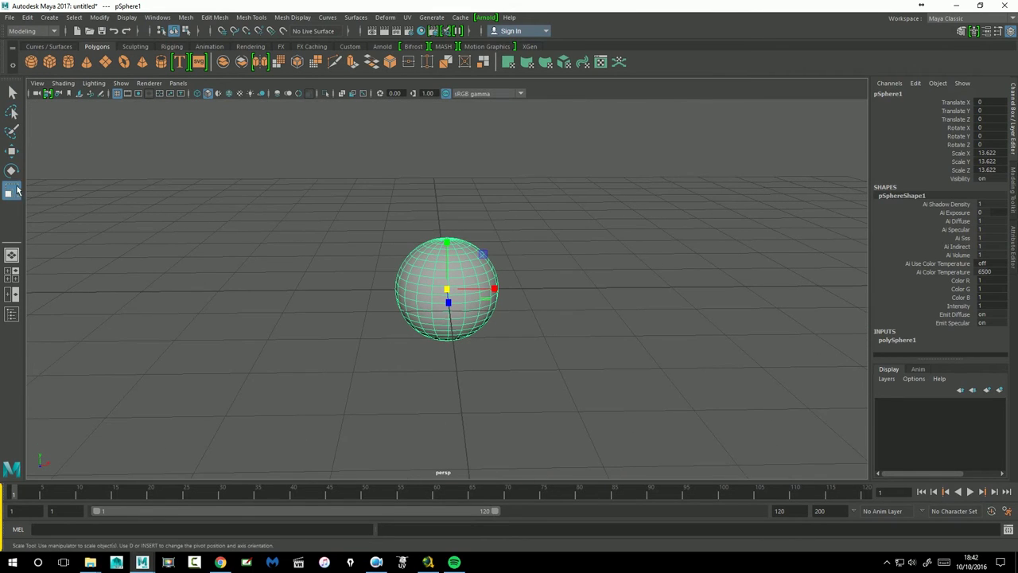
Key the sphere at X 89.243 on frame 1 and X -79.772 on frame 25
{"action": "left_click", "coordinate": [11, 151]}
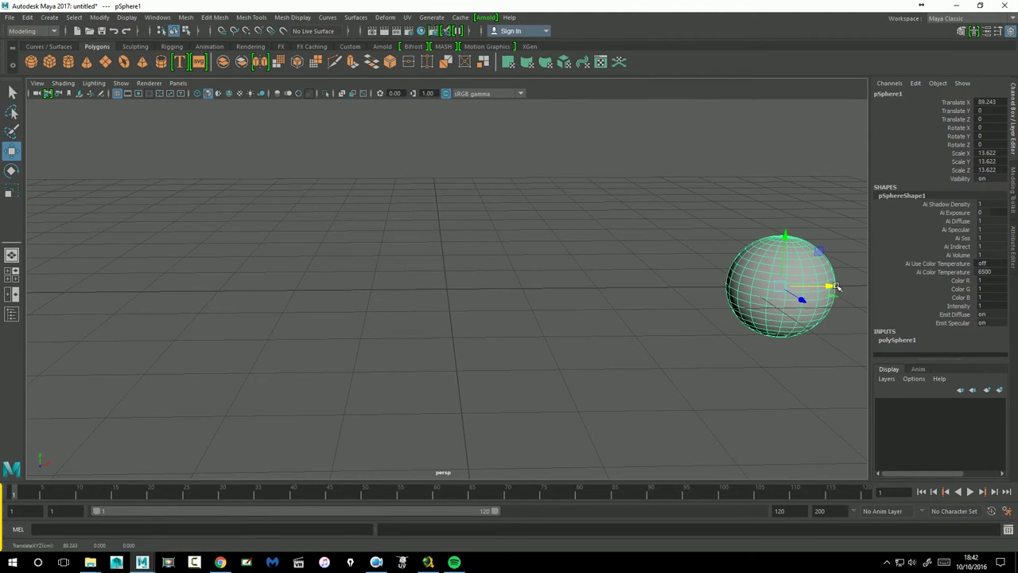
{"action": "key", "text": "s"}
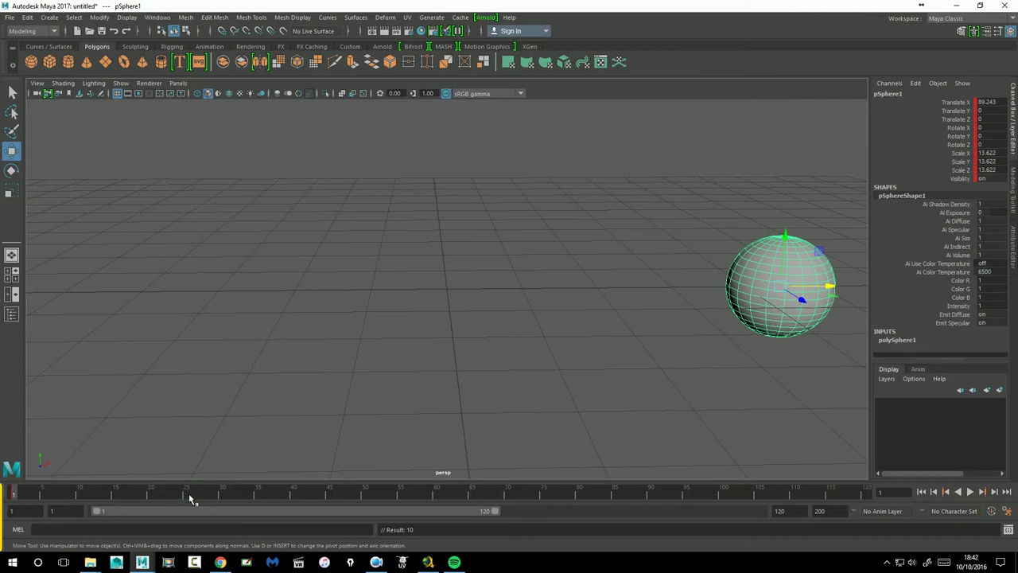
{"action": "left_click", "coordinate": [189, 498]}
{"action": "left_click_drag", "start_coordinate": [711, 289], "coordinate": [317, 282]}
{"action": "key", "text": "s"}
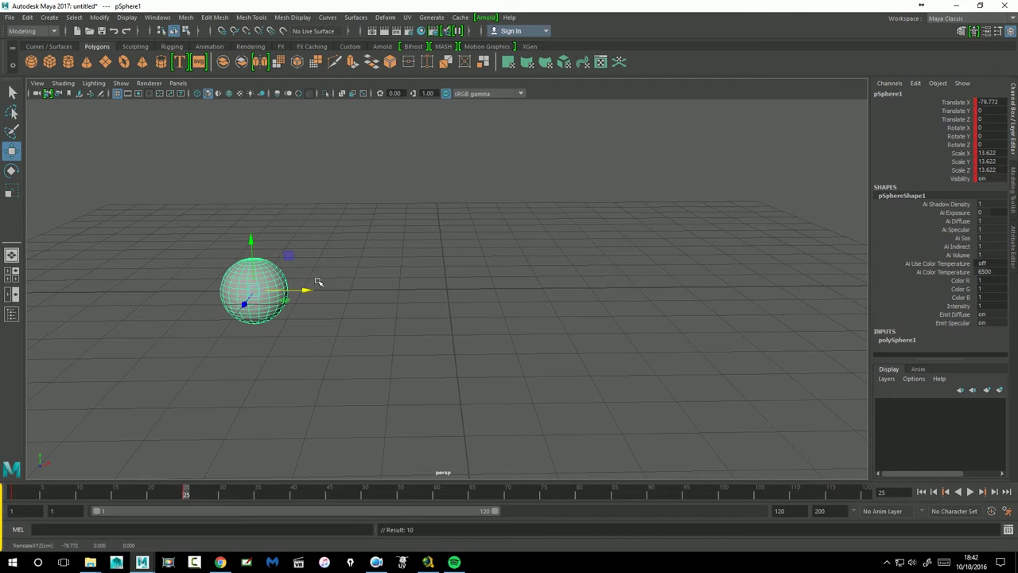
{"action": "left_click", "coordinate": [15, 494]}
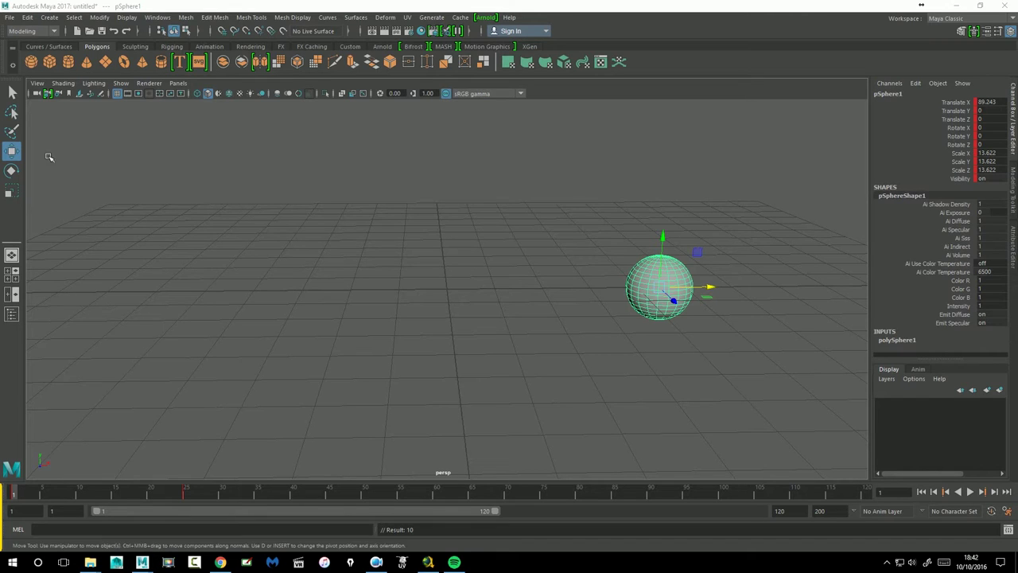
Switch to the Animation menu set and create an editable motion trail for pSphere1 from Visualize
{"action": "left_click", "coordinate": [28, 32]}
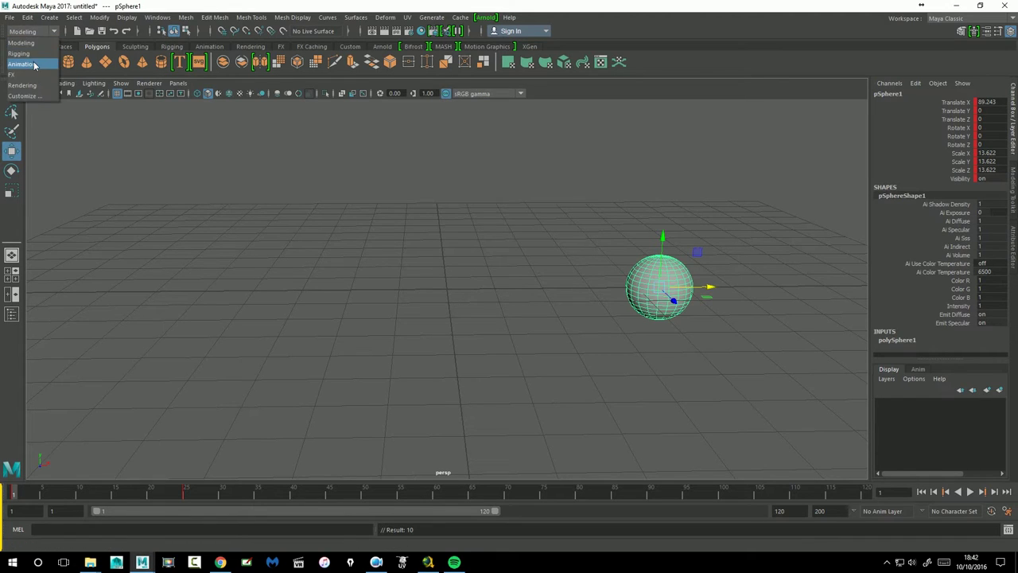
{"action": "left_click", "coordinate": [22, 63]}
{"action": "left_click", "coordinate": [183, 18]}
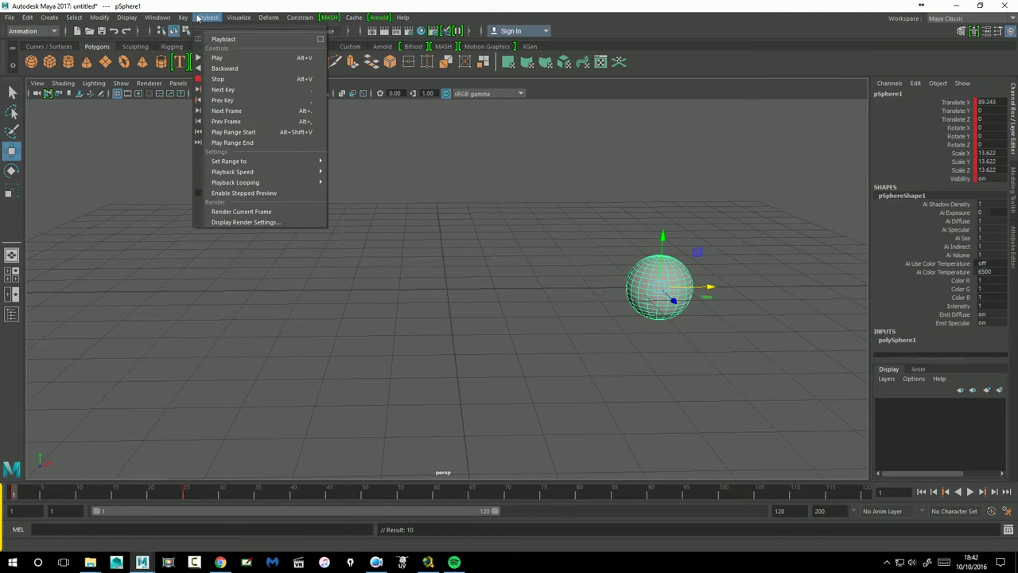
{"action": "left_click", "coordinate": [185, 17]}
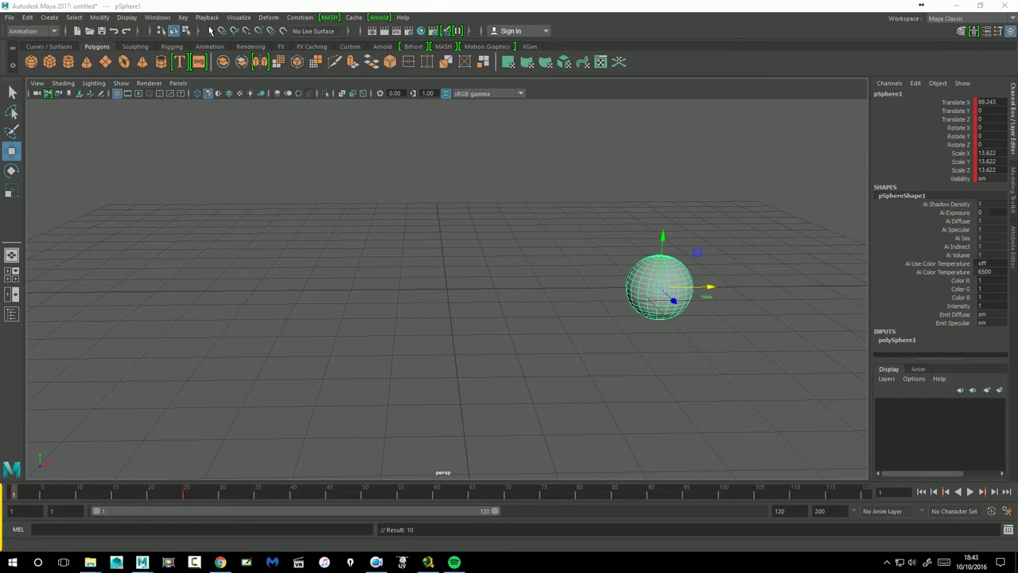
{"action": "left_click", "coordinate": [240, 17]}
{"action": "left_click", "coordinate": [238, 17]}
{"action": "left_click", "coordinate": [207, 18]}
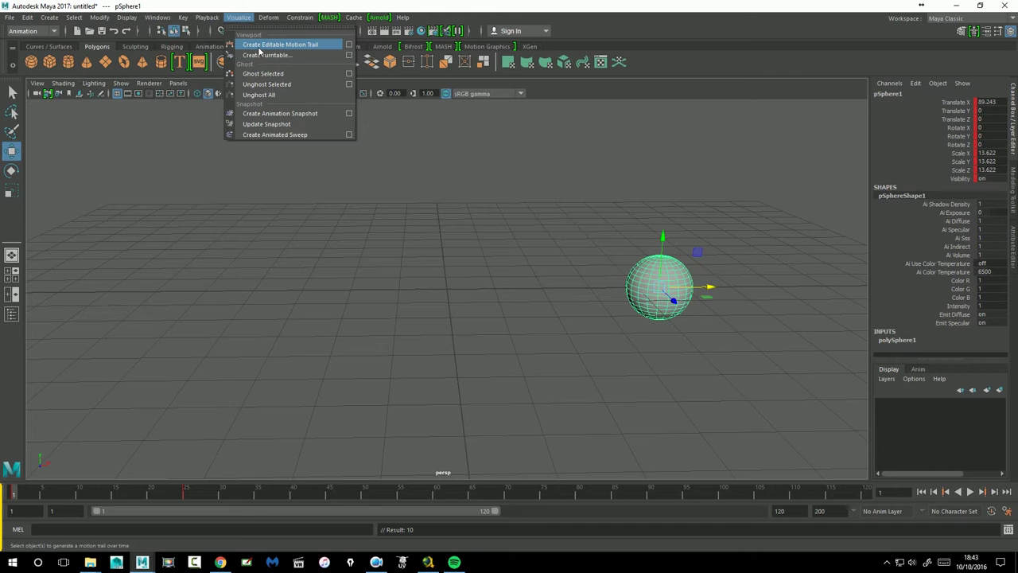
{"action": "left_click", "coordinate": [269, 45]}
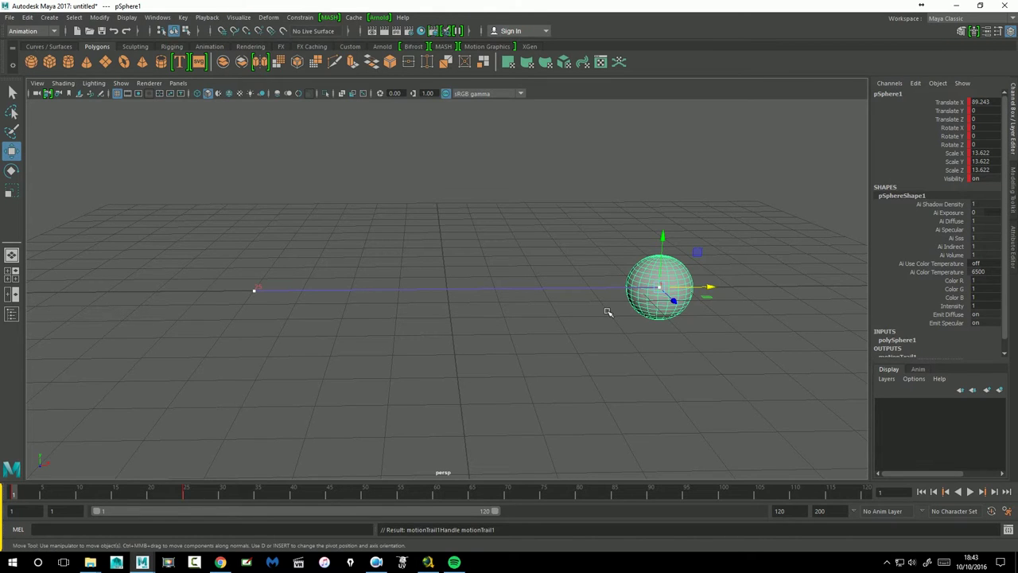
{"action": "left_click_drag", "start_coordinate": [575, 341], "coordinate": [571, 344], "text": "alt"}
{"action": "right_click_drag", "start_coordinate": [571, 344], "coordinate": [722, 318], "text": "alt"}
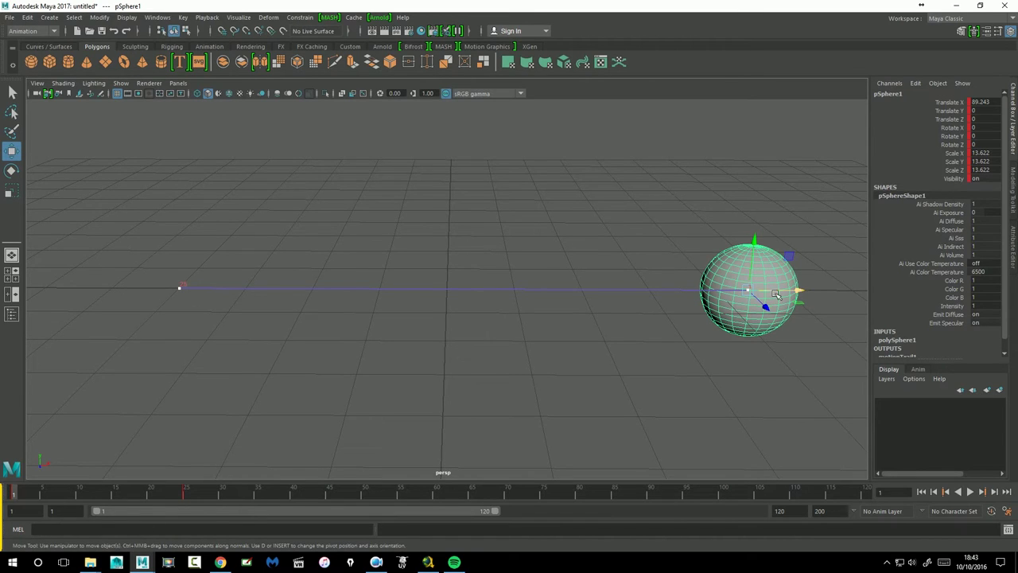
{"action": "left_click", "coordinate": [766, 369]}
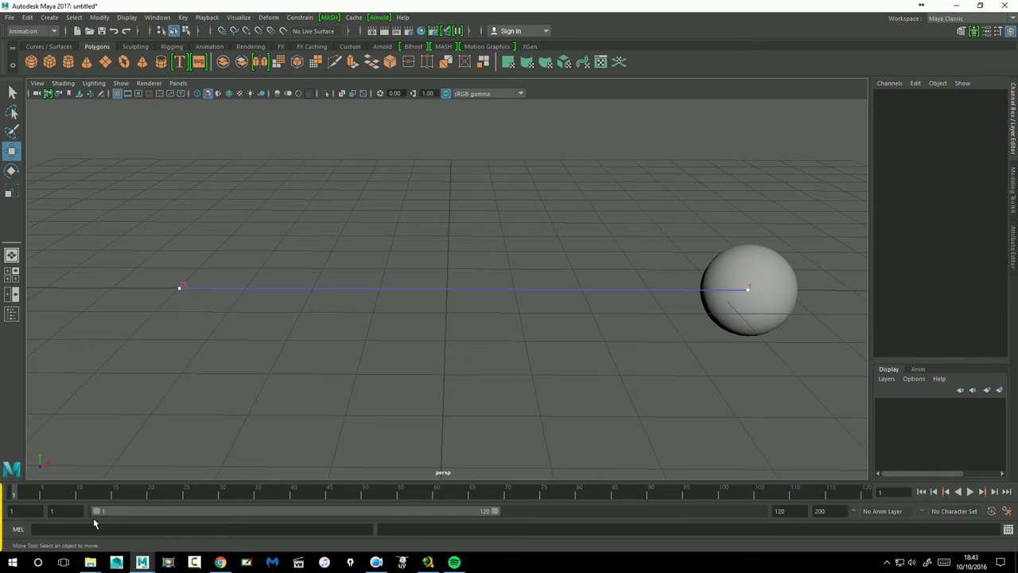
{"action": "key", "text": "alt+v"}
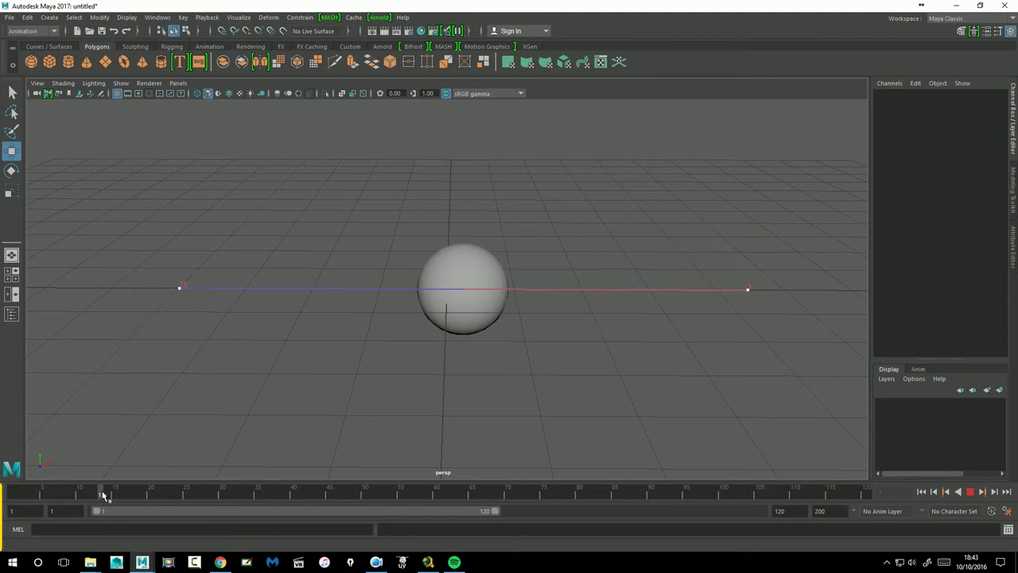
{"action": "left_click", "coordinate": [106, 495]}
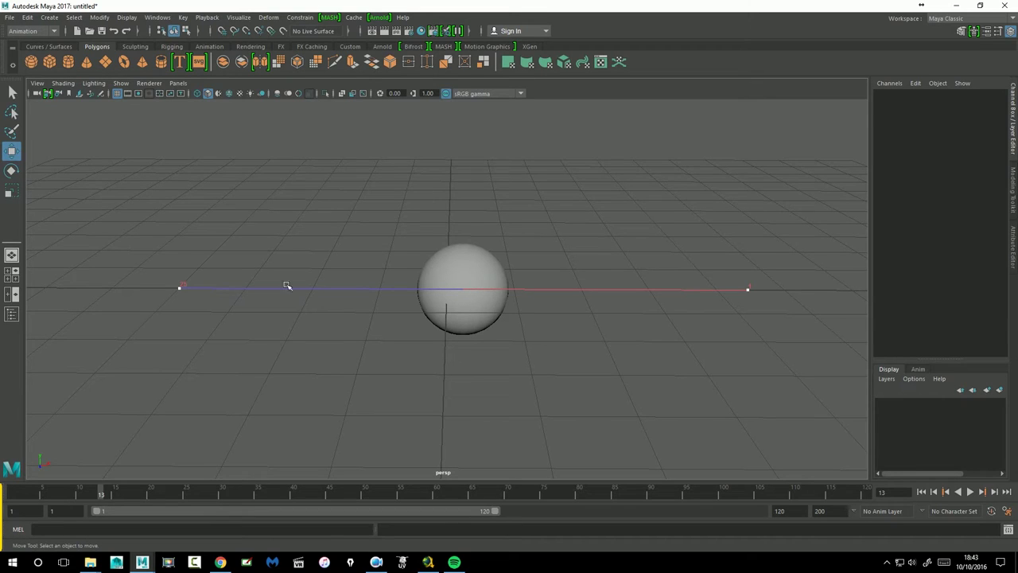
{"action": "left_click_drag", "start_coordinate": [105, 491], "coordinate": [228, 498]}
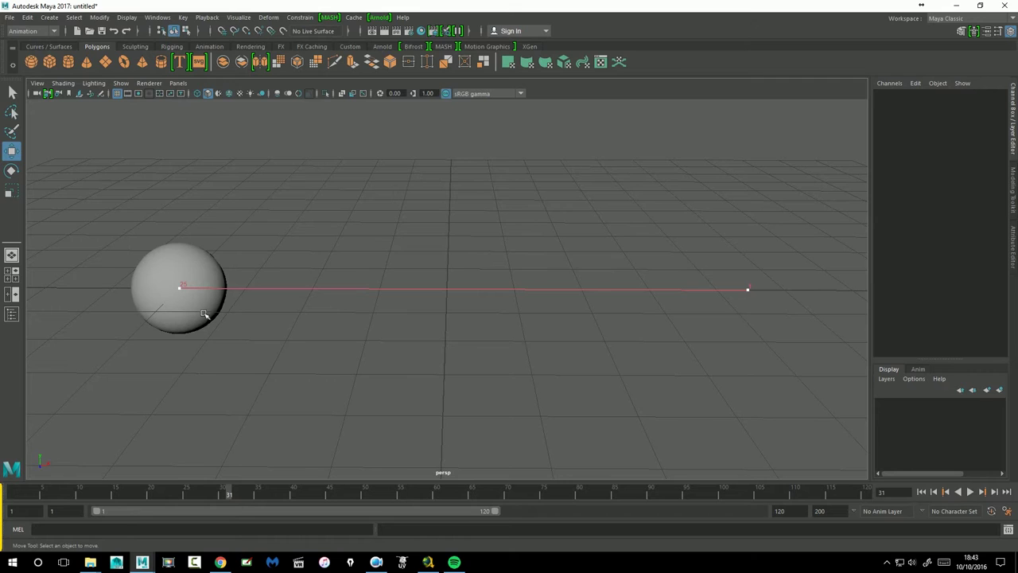
{"action": "left_click", "coordinate": [199, 266]}
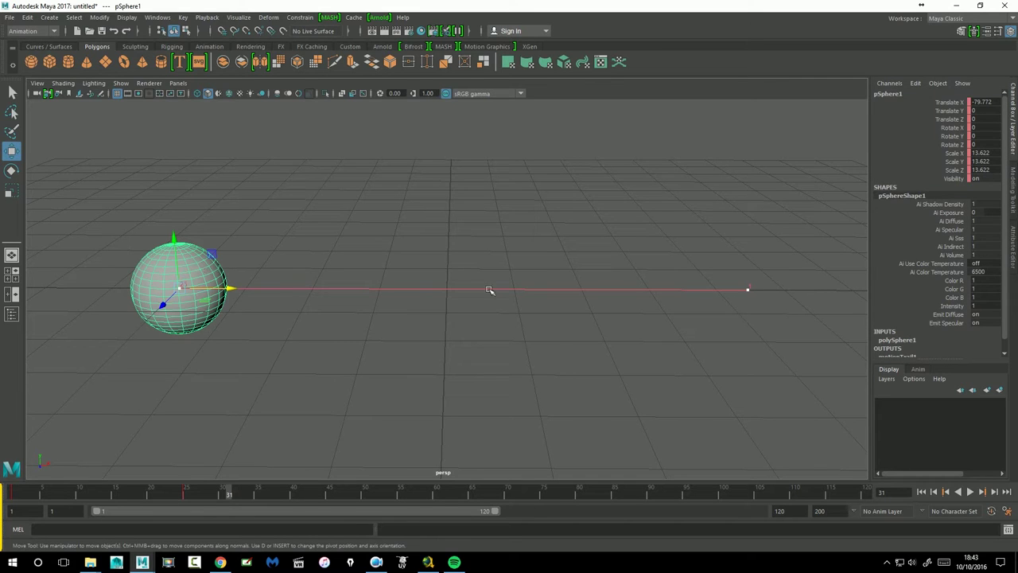
{"action": "left_click_drag", "start_coordinate": [197, 493], "coordinate": [12, 494]}
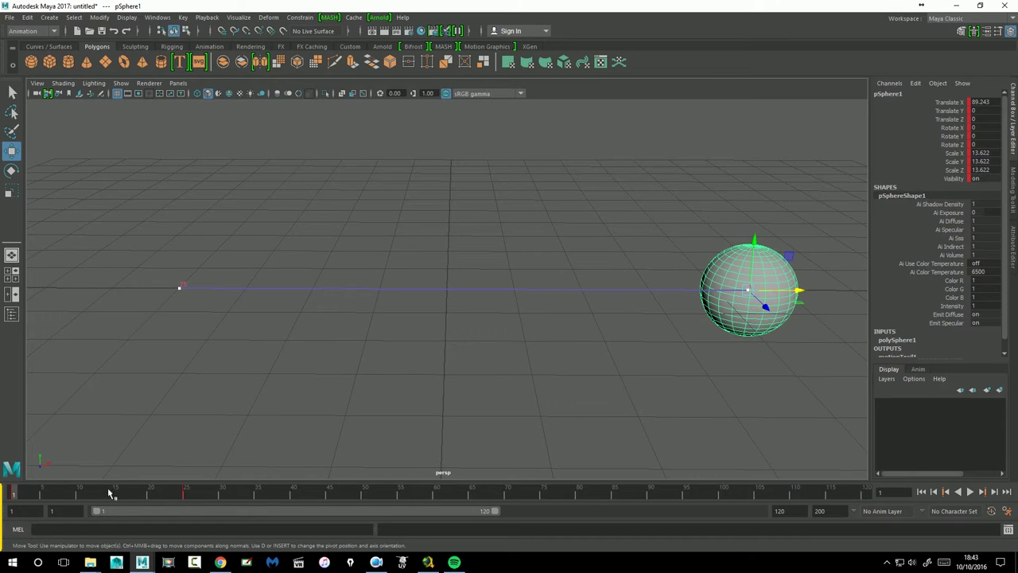
At frame 13, raise the sphere to Translate Y 35.044 and key it
{"action": "left_click_drag", "start_coordinate": [112, 493], "coordinate": [101, 493]}
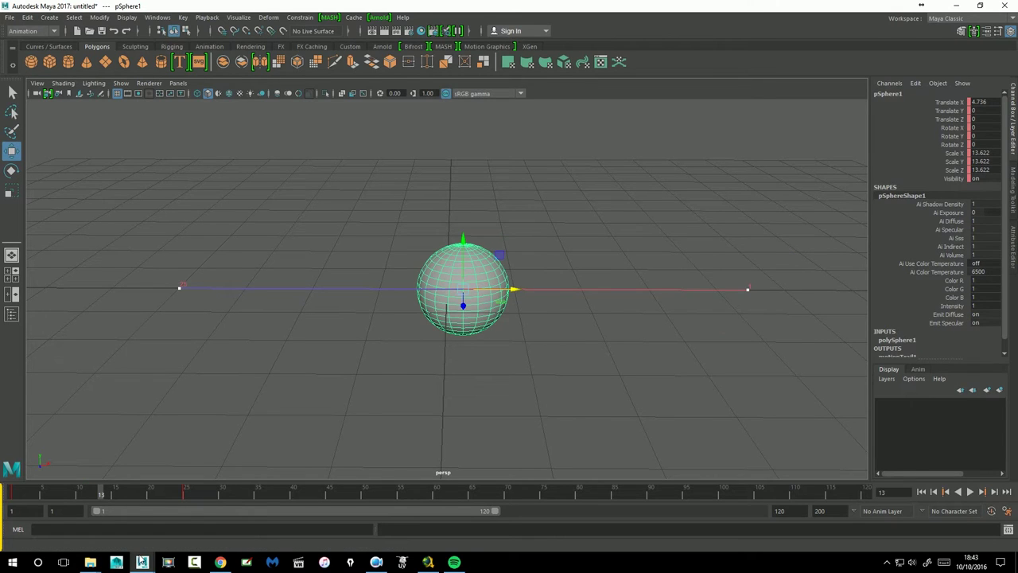
{"action": "left_click_drag", "start_coordinate": [463, 239], "coordinate": [450, 127]}
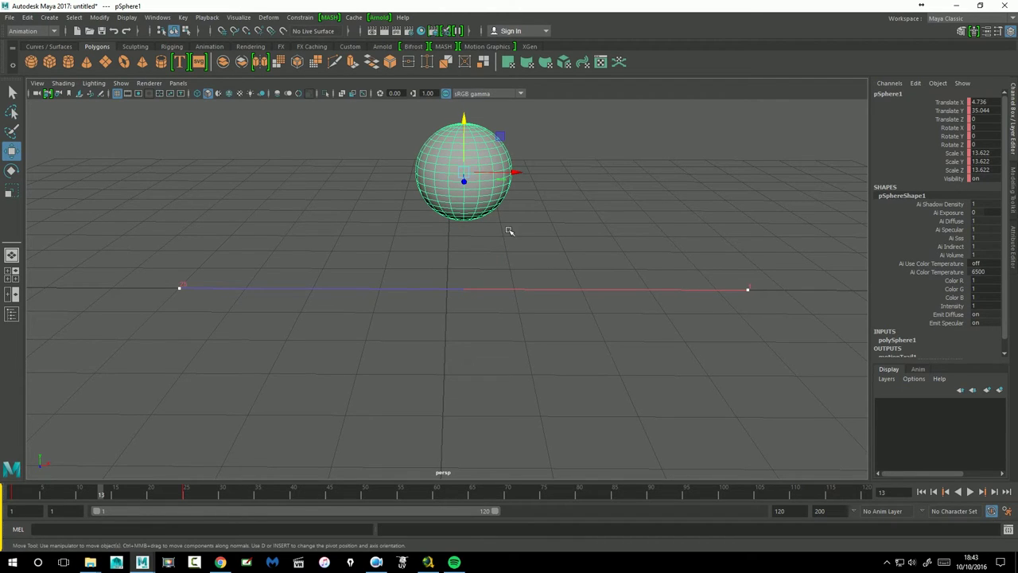
{"action": "key", "text": "s"}
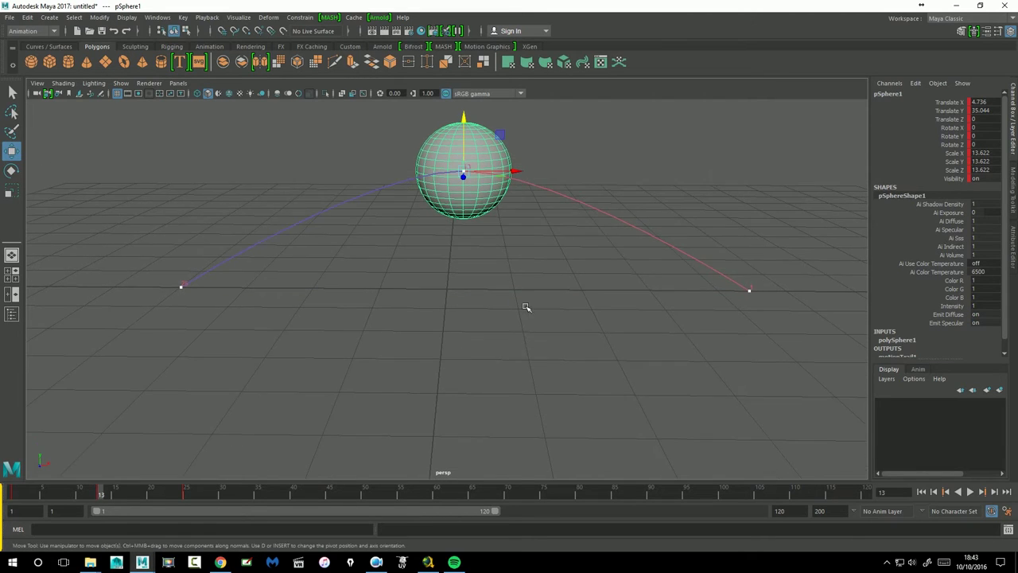
{"action": "middle_click_drag", "start_coordinate": [525, 305], "coordinate": [513, 325], "text": "alt"}
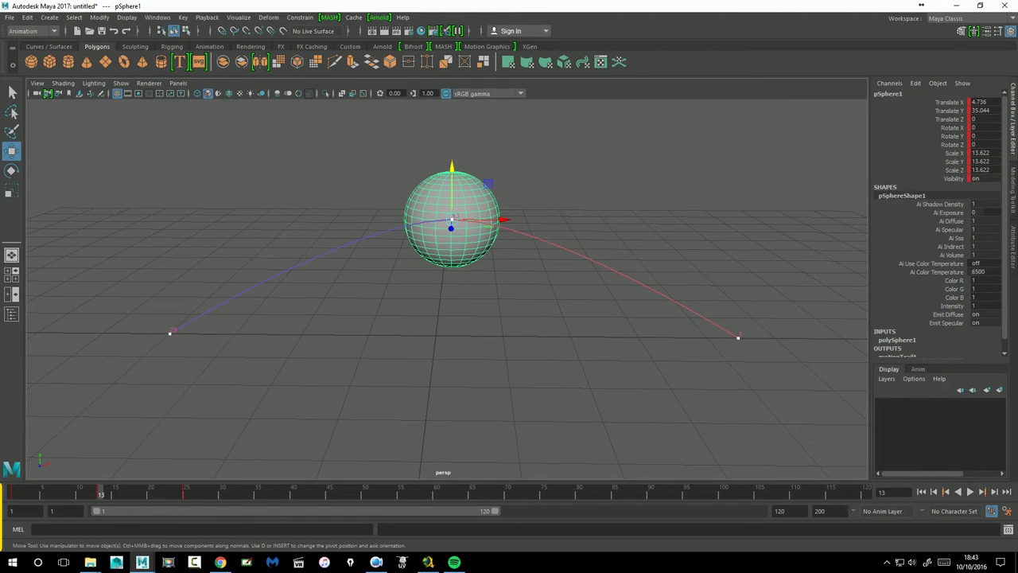
Play the animation, stop at frame 18, and select the trail's middle keyframe
{"action": "left_click_drag", "start_coordinate": [115, 498], "coordinate": [130, 495]}
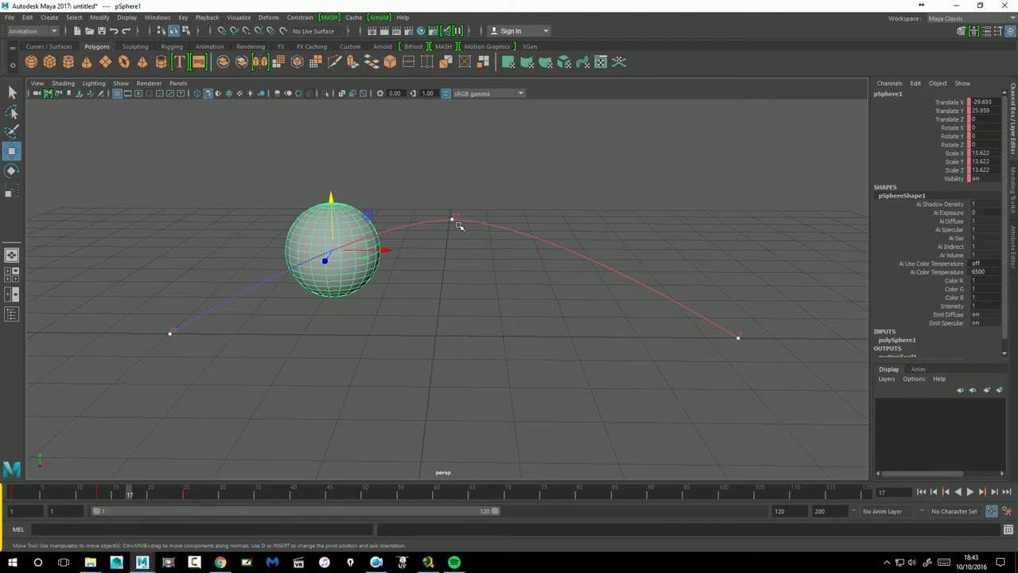
{"action": "key", "text": "alt+v"}
{"action": "left_click", "coordinate": [137, 495]}
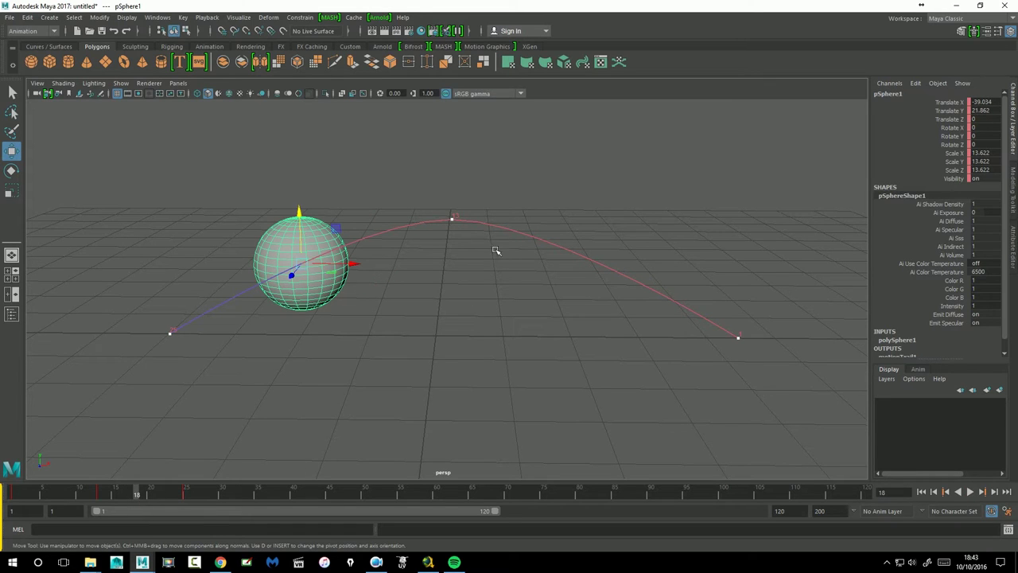
{"action": "left_click", "coordinate": [450, 213]}
{"action": "left_click_drag", "start_coordinate": [472, 239], "coordinate": [470, 237]}
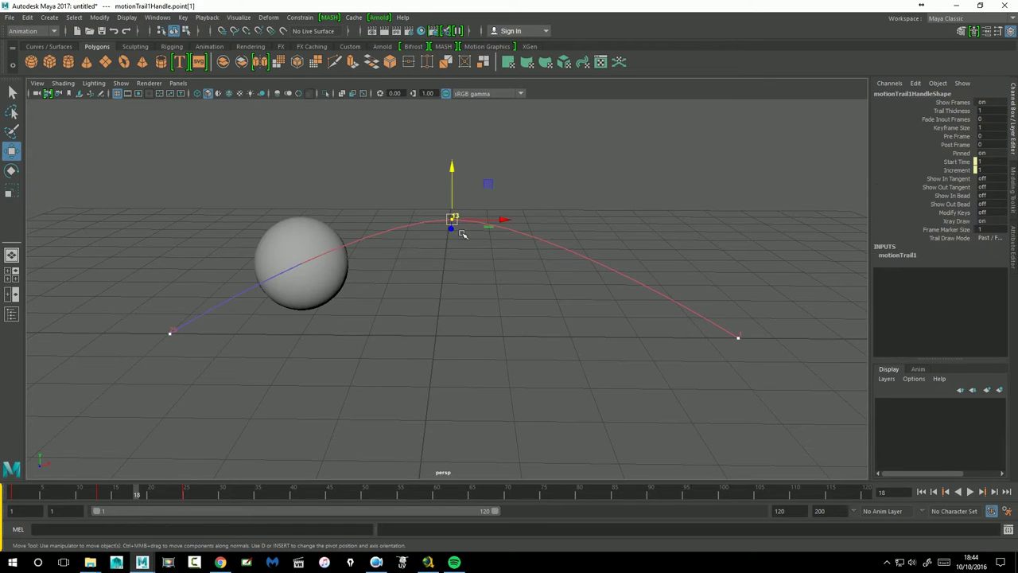
Drag the frame-13 trail keyframe to about X -23.530, Y 32.550, shifting the arc's peak
{"action": "mouse_move", "coordinate": [454, 183]}
{"action": "left_mouse_down"}
{"action": "mouse_move", "coordinate": [424, 368]}
{"action": "mouse_move", "coordinate": [422, 191]}
{"action": "left_mouse_up"}
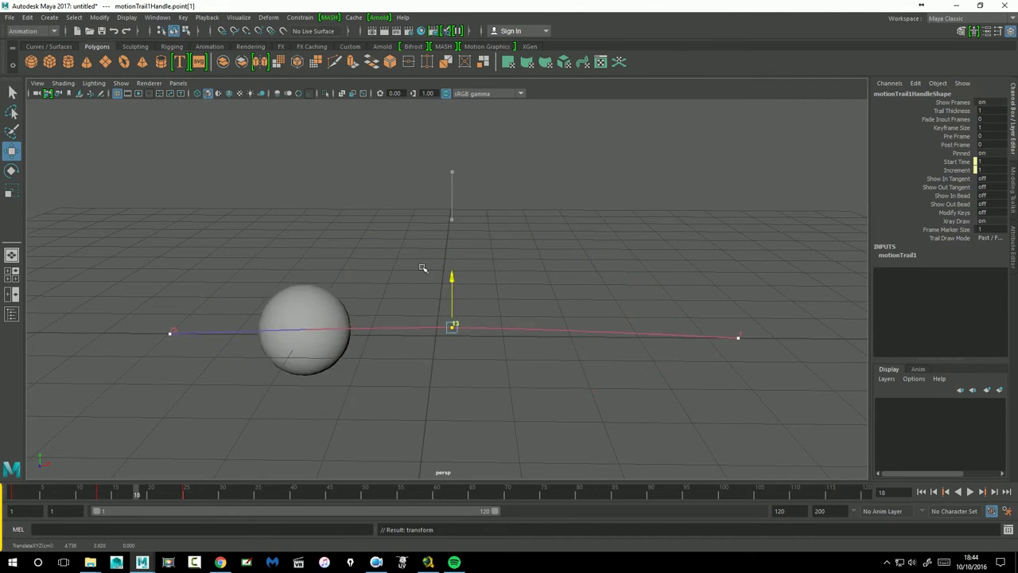
{"action": "mouse_move", "coordinate": [502, 230]}
{"action": "left_mouse_down"}
{"action": "mouse_move", "coordinate": [504, 244]}
{"action": "mouse_move", "coordinate": [404, 255]}
{"action": "mouse_move", "coordinate": [471, 308]}
{"action": "mouse_move", "coordinate": [485, 302]}
{"action": "left_mouse_up"}
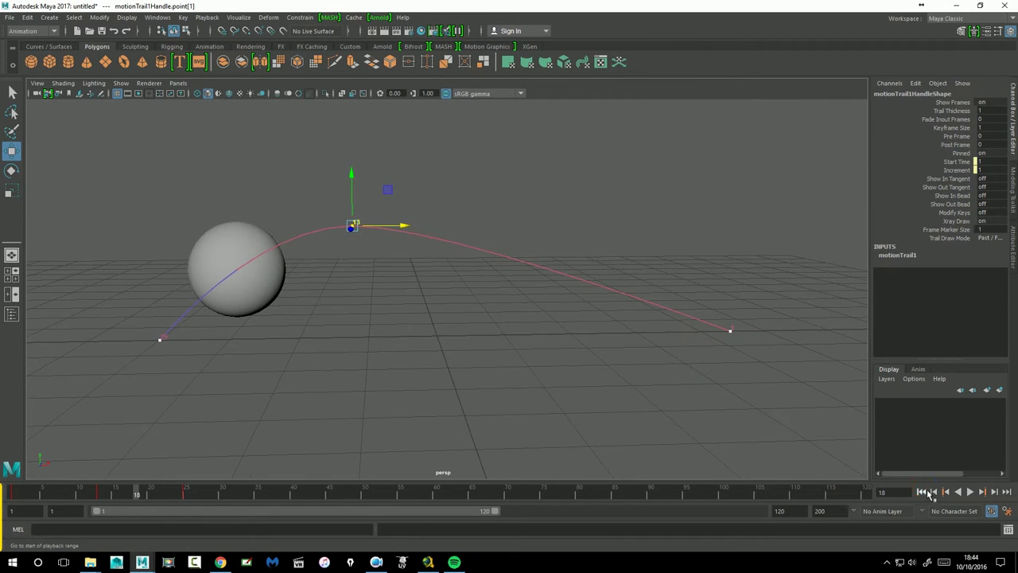
Set the playback speed to Real-time [24 fps] in the time slider preferences and test playback
{"action": "left_click", "coordinate": [972, 494]}
{"action": "left_click", "coordinate": [972, 494]}
{"action": "left_click", "coordinate": [1007, 511]}
{"action": "left_click", "coordinate": [397, 304]}
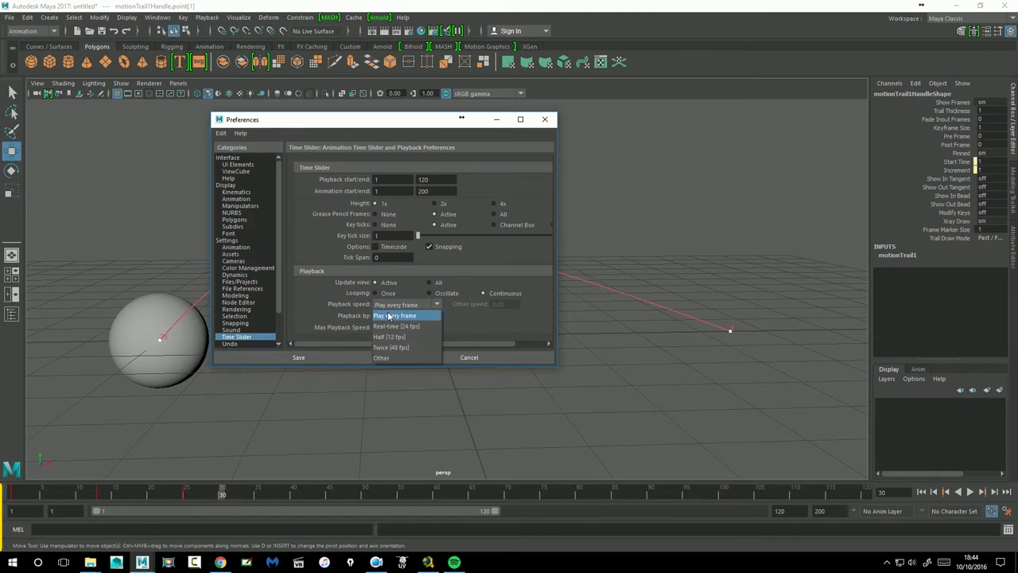
{"action": "left_click", "coordinate": [394, 324]}
{"action": "left_click", "coordinate": [356, 359]}
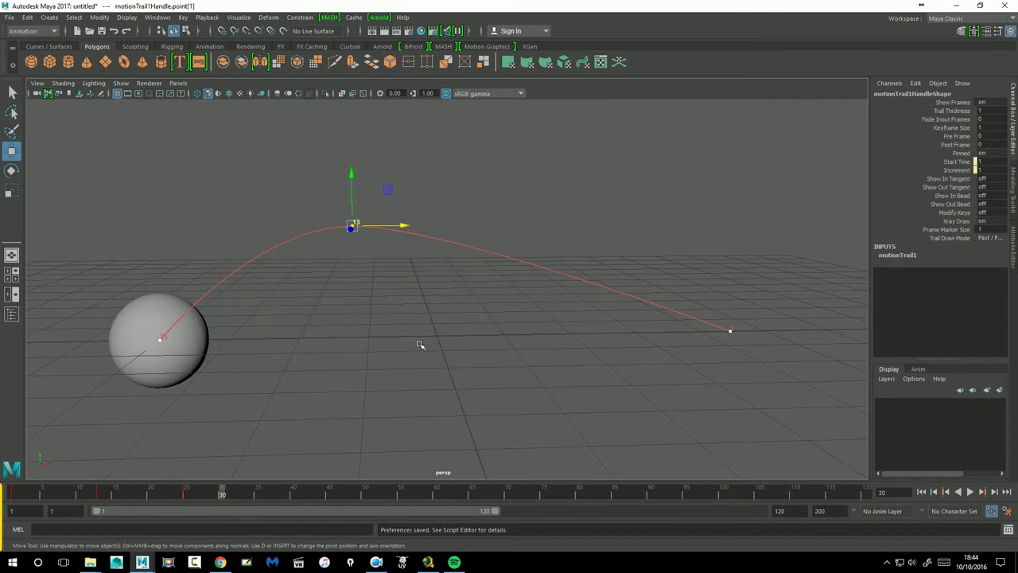
{"action": "left_click", "coordinate": [980, 495]}
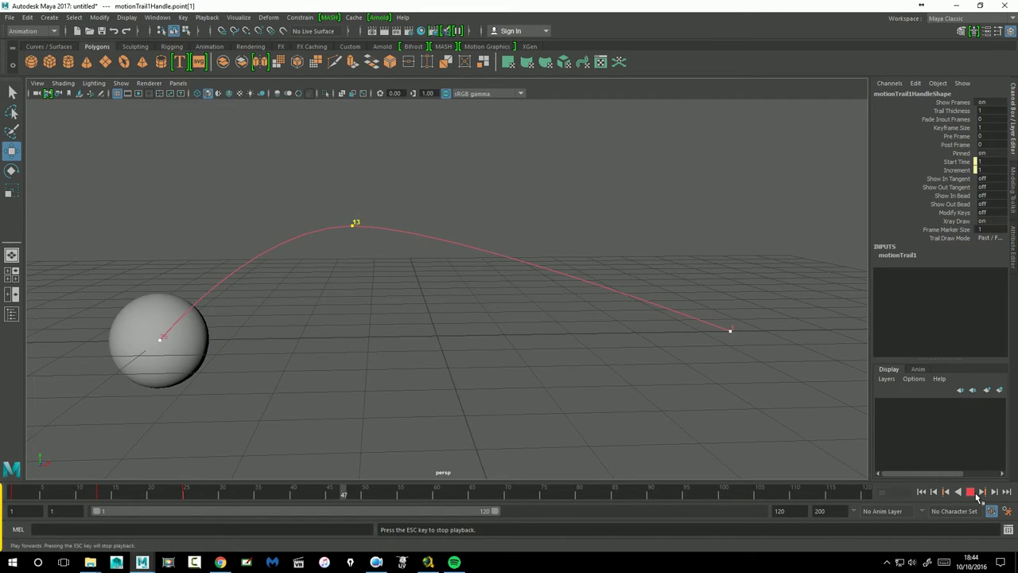
{"action": "left_click", "coordinate": [980, 494]}
Shorten the playback range to frames 1–25 and play it, stopping at frame 17
{"action": "mouse_move", "coordinate": [503, 521]}
{"action": "left_mouse_down"}
{"action": "mouse_move", "coordinate": [342, 516]}
{"action": "mouse_move", "coordinate": [173, 530]}
{"action": "mouse_move", "coordinate": [182, 528]}
{"action": "left_mouse_up"}
{"action": "left_click", "coordinate": [978, 495]}
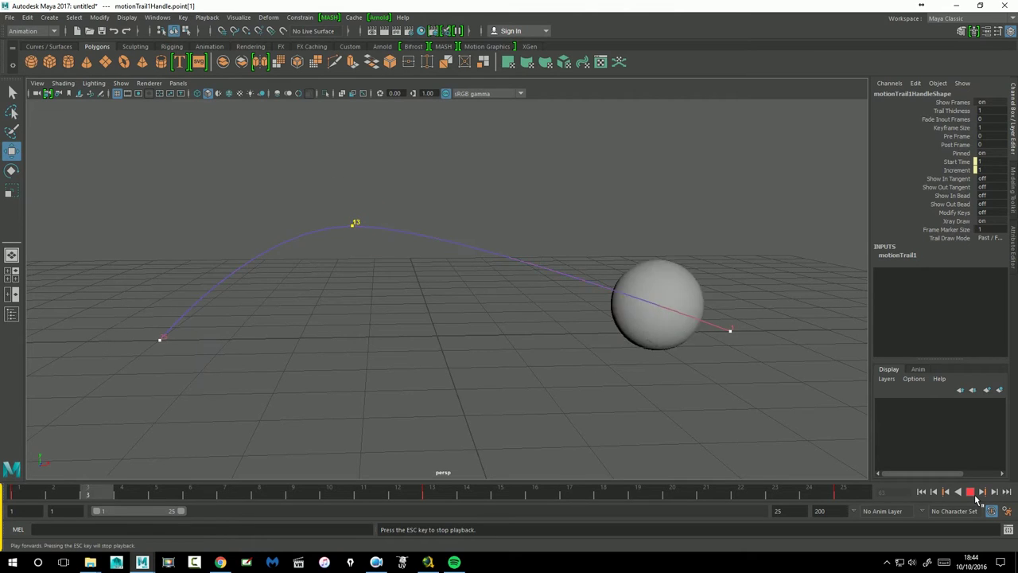
{"action": "left_click", "coordinate": [975, 494]}
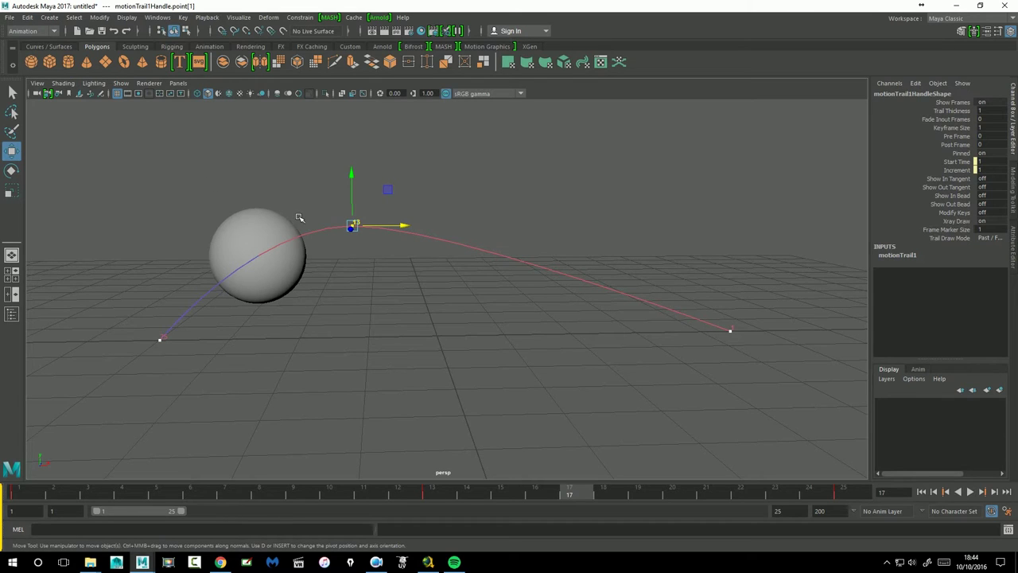
Show the Outliner, maximise the perspective view, and open motionTrail1Handle in the Attribute Editor
{"action": "left_click", "coordinate": [14, 297]}
{"action": "left_click", "coordinate": [12, 315]}
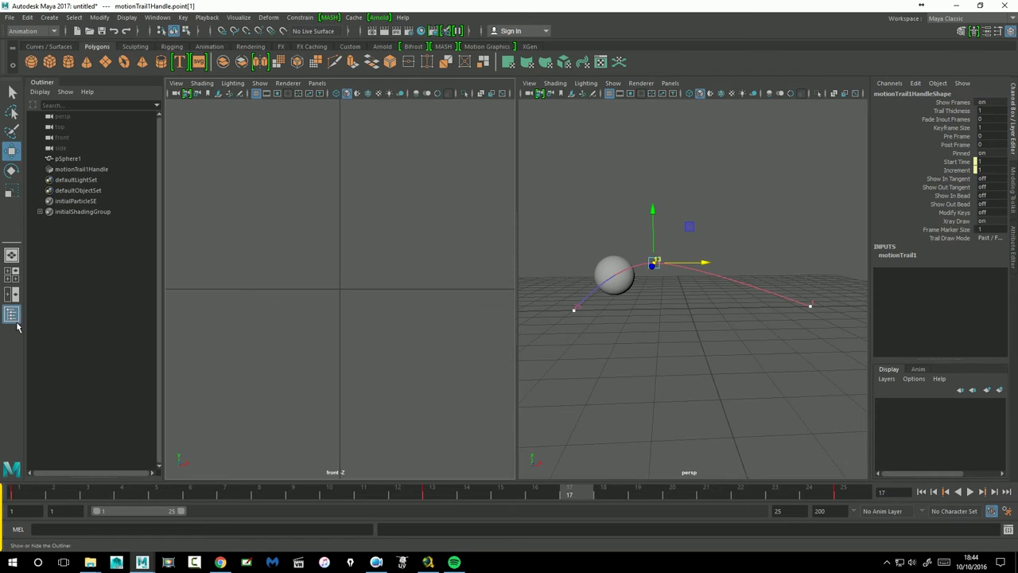
{"action": "key", "text": "space"}
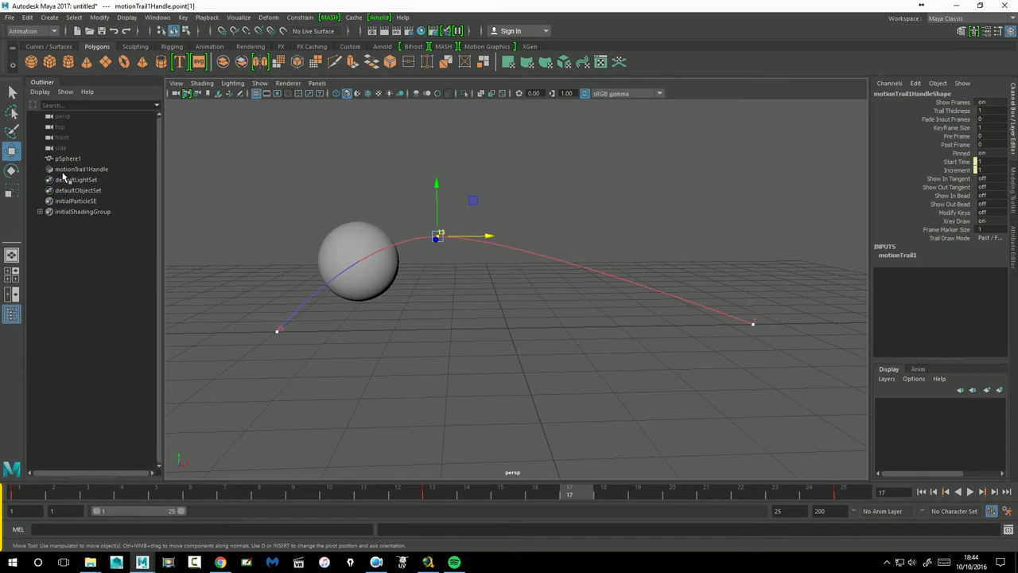
{"action": "left_click", "coordinate": [95, 172]}
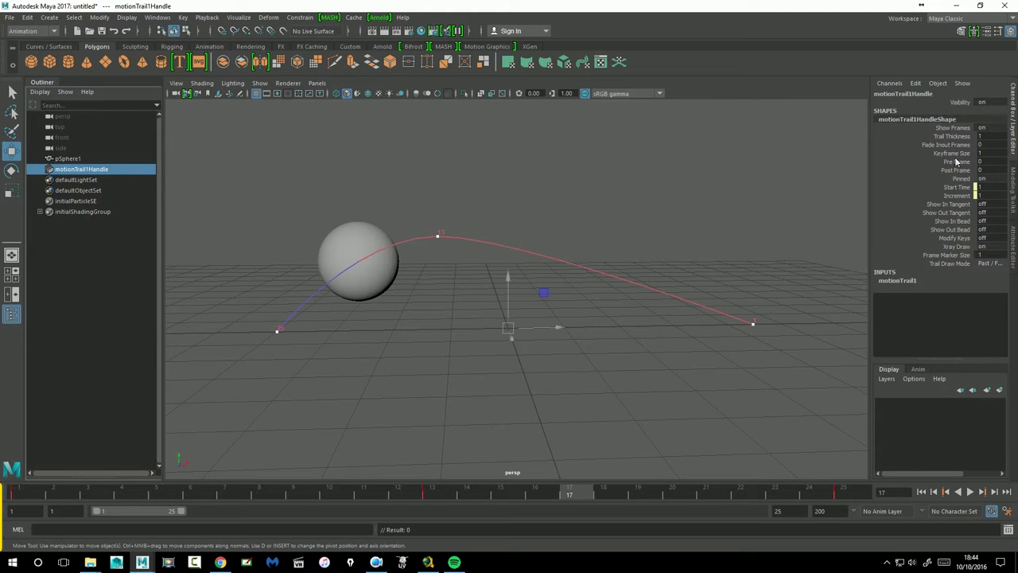
{"action": "key", "text": "ctrl+a"}
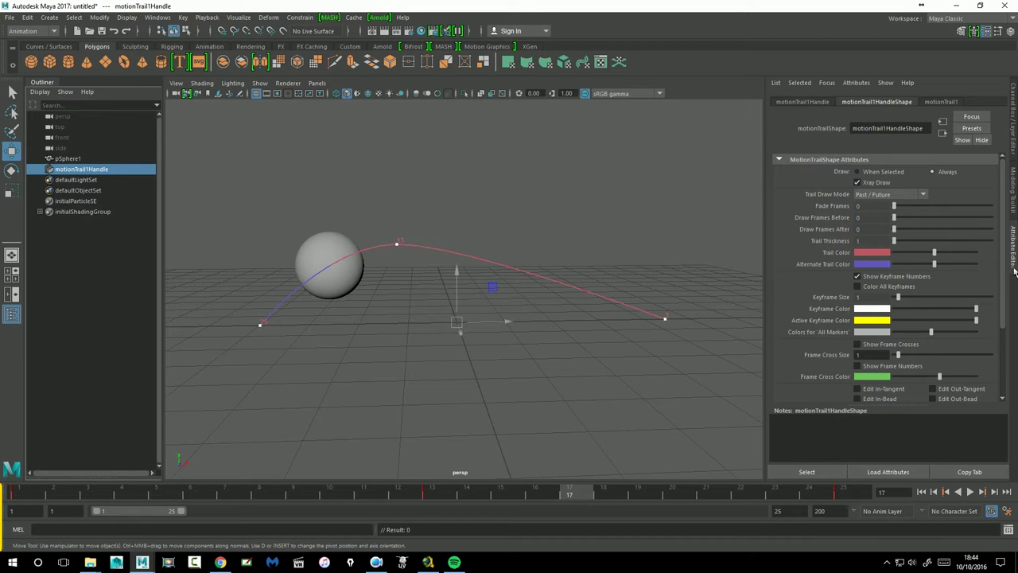
Select pSphere1 and browse its motionTrail1, polySphere1, initialShadingGroup and lambert1 attribute tabs
{"action": "left_click_drag", "start_coordinate": [891, 413], "coordinate": [891, 460]}
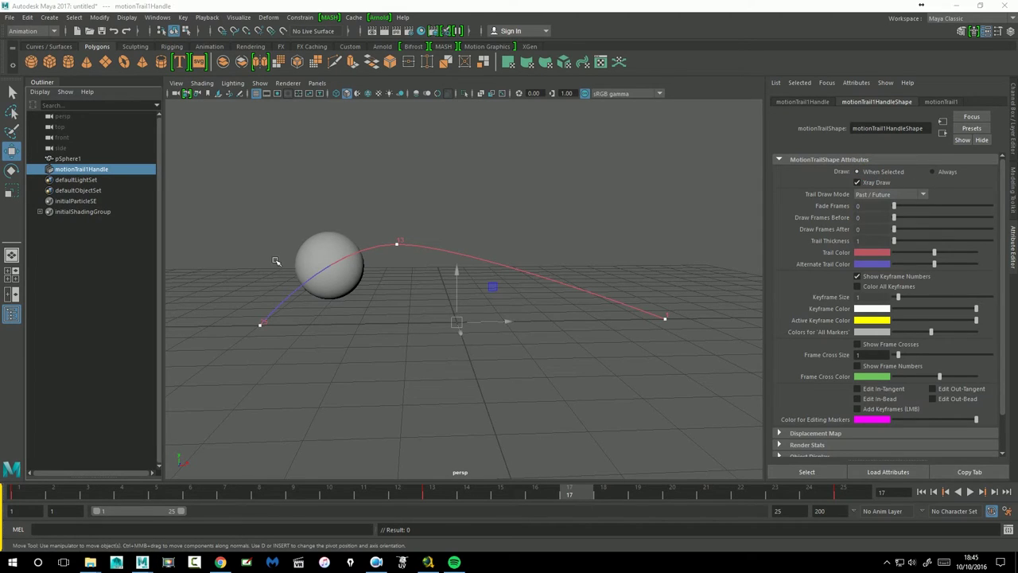
{"action": "left_click", "coordinate": [526, 188]}
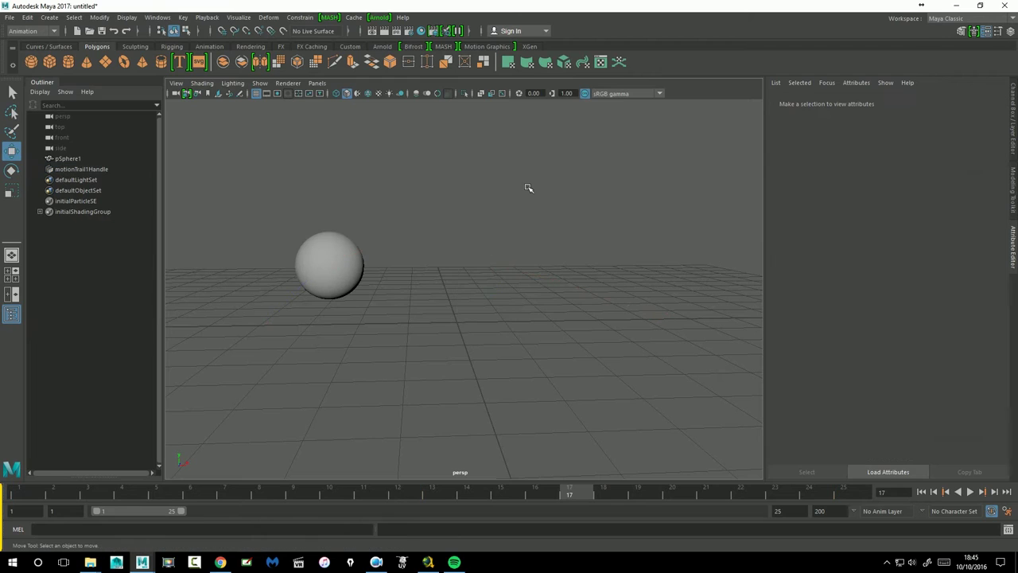
{"action": "left_click_drag", "start_coordinate": [578, 132], "coordinate": [619, 175]}
{"action": "left_click", "coordinate": [316, 270]}
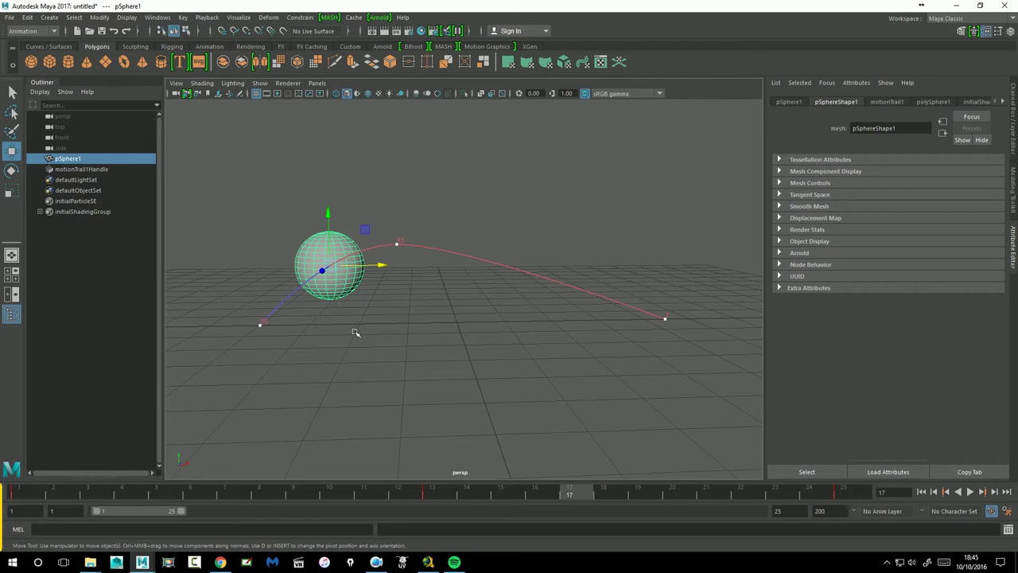
{"action": "left_click", "coordinate": [1013, 226]}
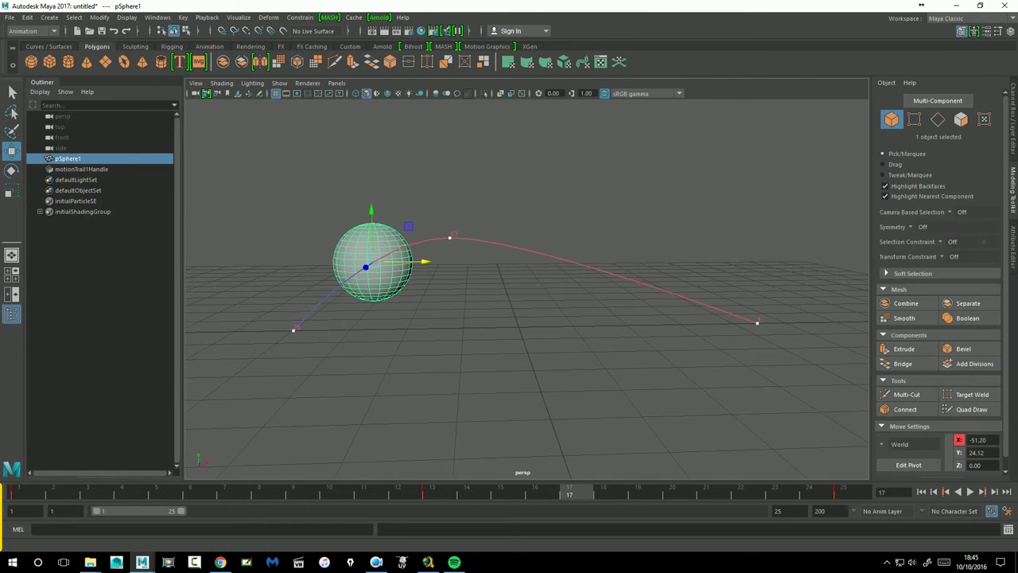
{"action": "left_click", "coordinate": [1014, 249]}
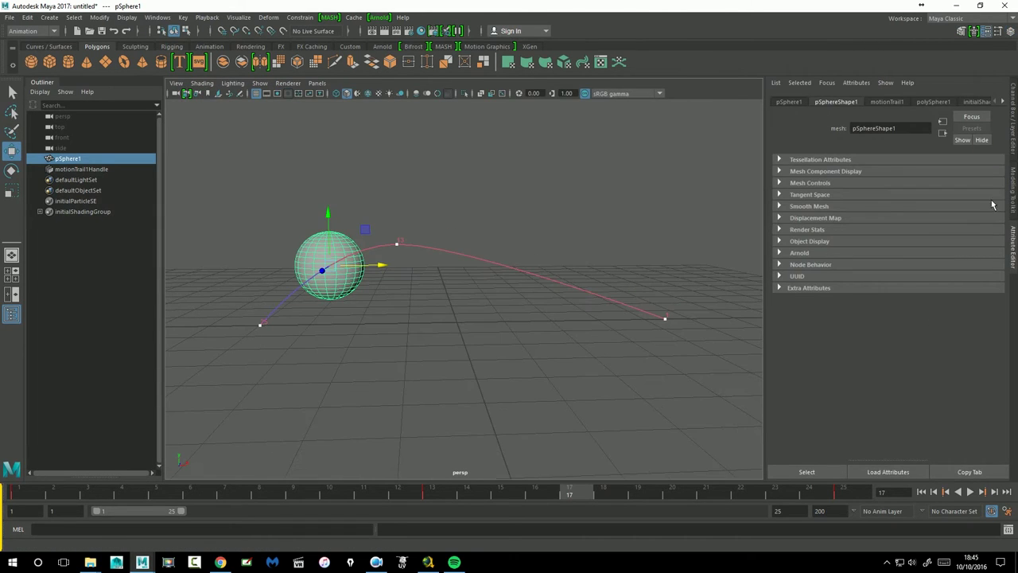
{"action": "left_click", "coordinate": [885, 104]}
{"action": "left_click", "coordinate": [926, 108]}
{"action": "left_click", "coordinate": [990, 110]}
{"action": "left_click", "coordinate": [1004, 103]}
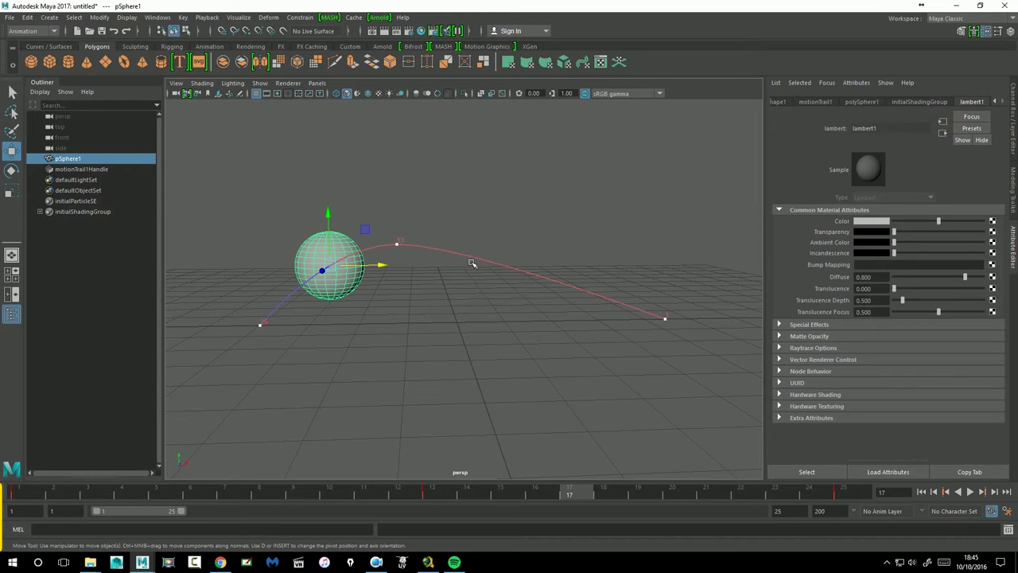
Reselect motionTrail1Handle, toggle off Xray Draw, and orbit to check the trail
{"action": "left_click", "coordinate": [80, 169]}
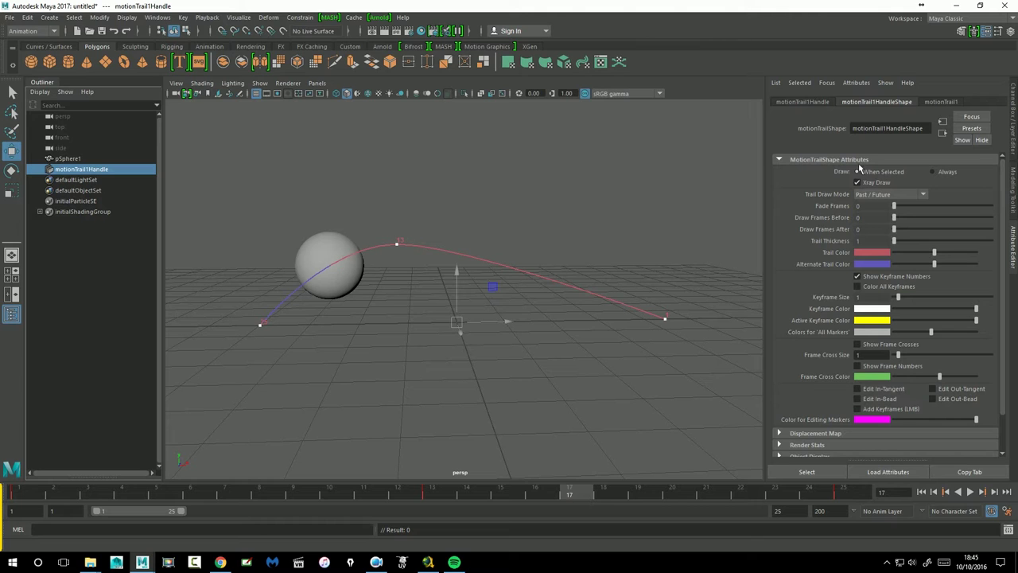
{"action": "left_click", "coordinate": [877, 184]}
{"action": "mouse_move", "coordinate": [359, 270]}
{"action": "left_mouse_down", "text": "alt"}
{"action": "mouse_move", "coordinate": [436, 309]}
{"action": "mouse_move", "coordinate": [462, 286]}
{"action": "left_mouse_up", "text": "alt"}
Re-enable Xray Draw on the trail and return to frame 1, orbiting for a level view
{"action": "left_click", "coordinate": [876, 184]}
{"action": "mouse_move", "coordinate": [382, 334]}
{"action": "left_mouse_down", "text": "alt"}
{"action": "mouse_move", "coordinate": [473, 311]}
{"action": "mouse_move", "coordinate": [495, 329]}
{"action": "mouse_move", "coordinate": [384, 345]}
{"action": "mouse_move", "coordinate": [400, 345]}
{"action": "mouse_move", "coordinate": [409, 337]}
{"action": "mouse_move", "coordinate": [382, 334]}
{"action": "left_mouse_up", "text": "alt"}
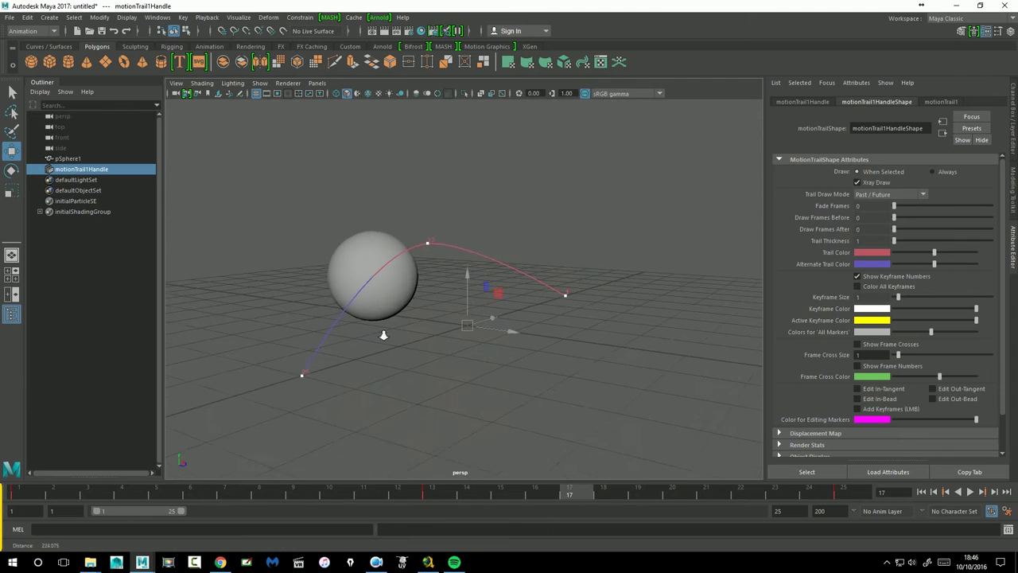
{"action": "right_click_drag", "start_coordinate": [382, 334], "coordinate": [408, 336], "text": "alt"}
{"action": "middle_click_drag", "start_coordinate": [409, 336], "coordinate": [414, 319], "text": "alt"}
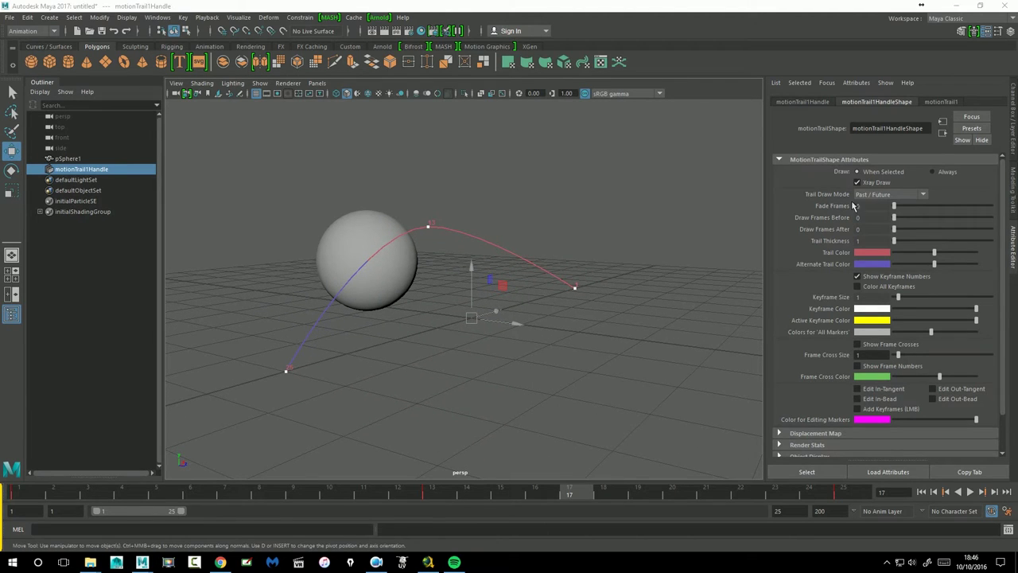
{"action": "left_click_drag", "start_coordinate": [616, 297], "coordinate": [608, 287], "text": "alt"}
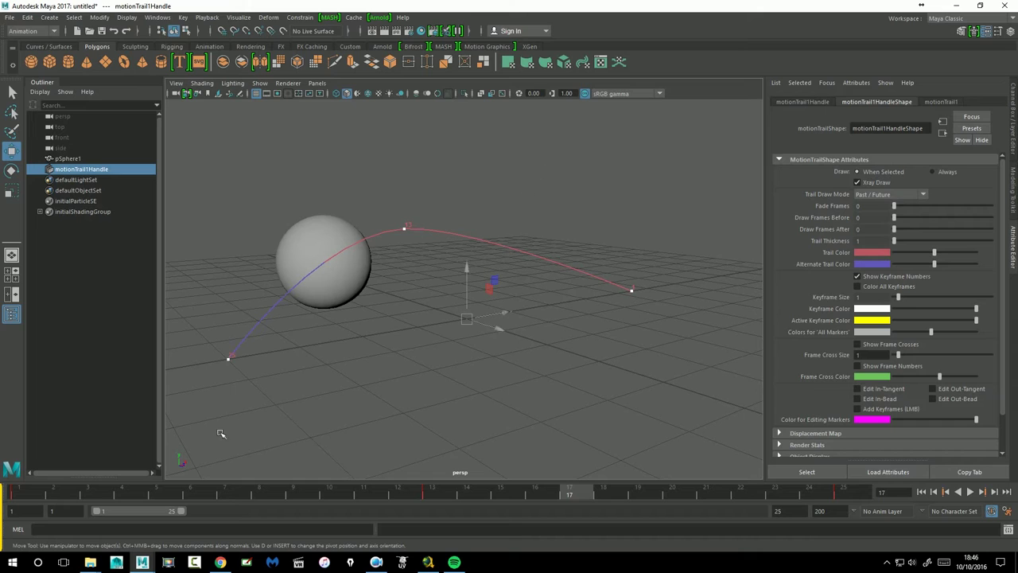
{"action": "left_click", "coordinate": [22, 495]}
{"action": "left_click_drag", "start_coordinate": [591, 374], "coordinate": [550, 374], "text": "alt"}
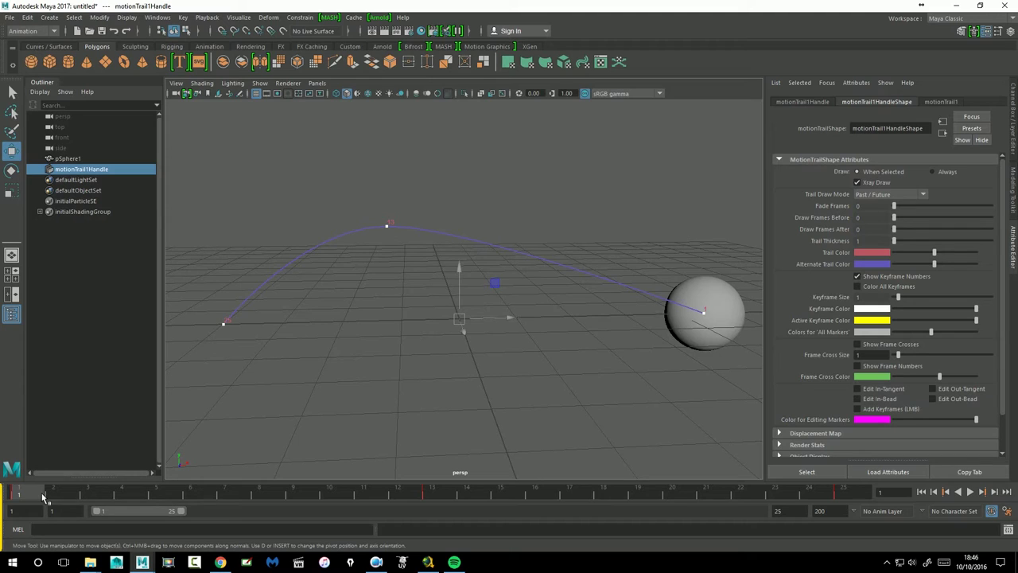
Scrub and play the sphere's animation, stop at frame 10, and select the Draw Frames Before field
{"action": "left_click_drag", "start_coordinate": [44, 495], "coordinate": [258, 495]}
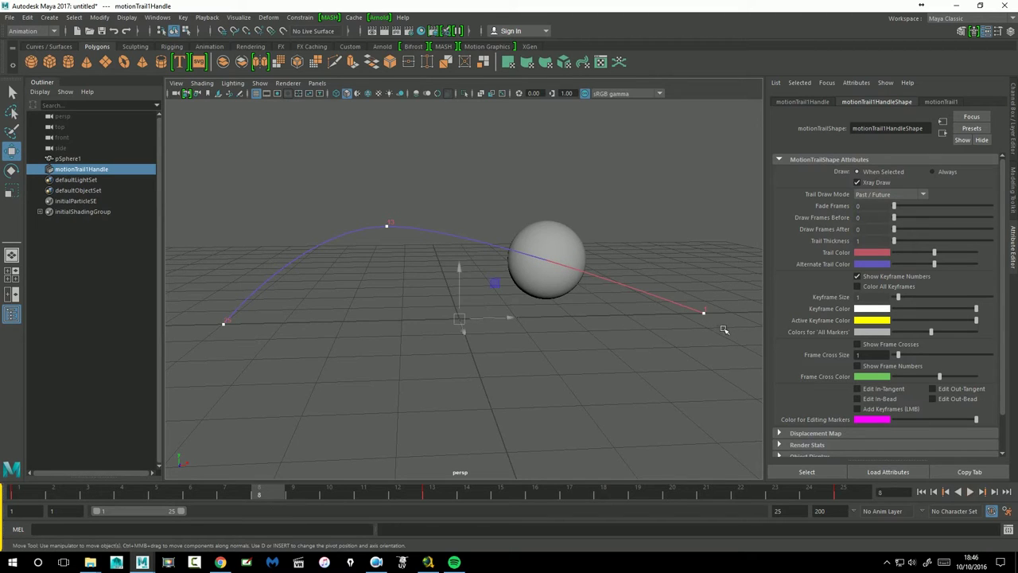
{"action": "left_click_drag", "start_coordinate": [277, 495], "coordinate": [809, 524]}
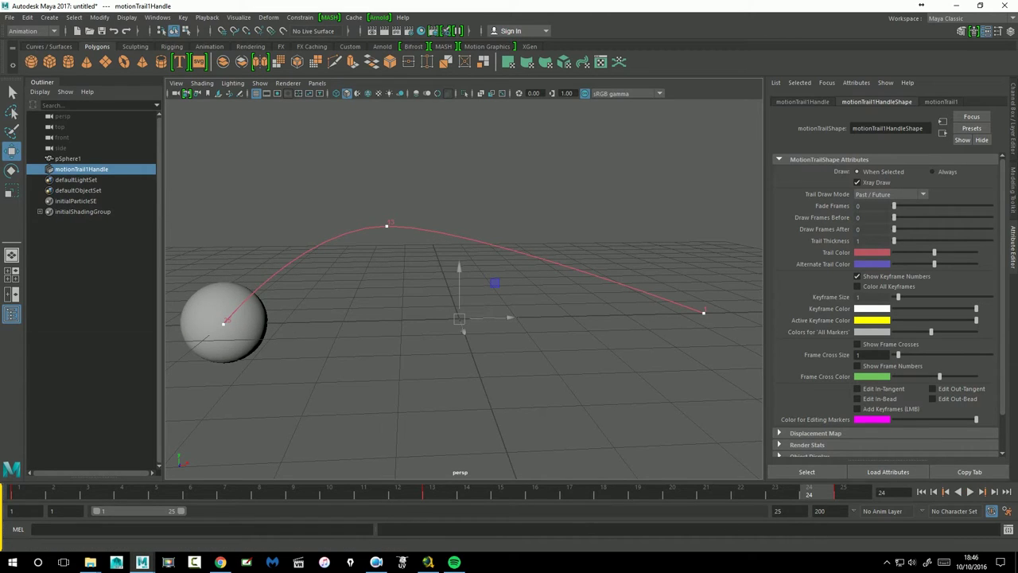
{"action": "key", "text": "alt+v"}
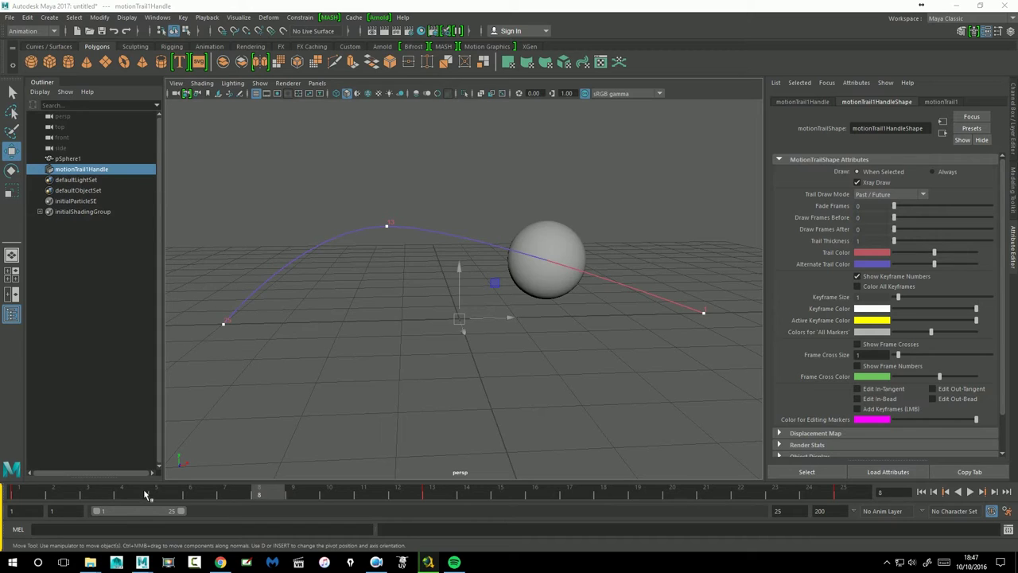
{"action": "left_click", "coordinate": [328, 507]}
{"action": "left_click", "coordinate": [858, 217]}
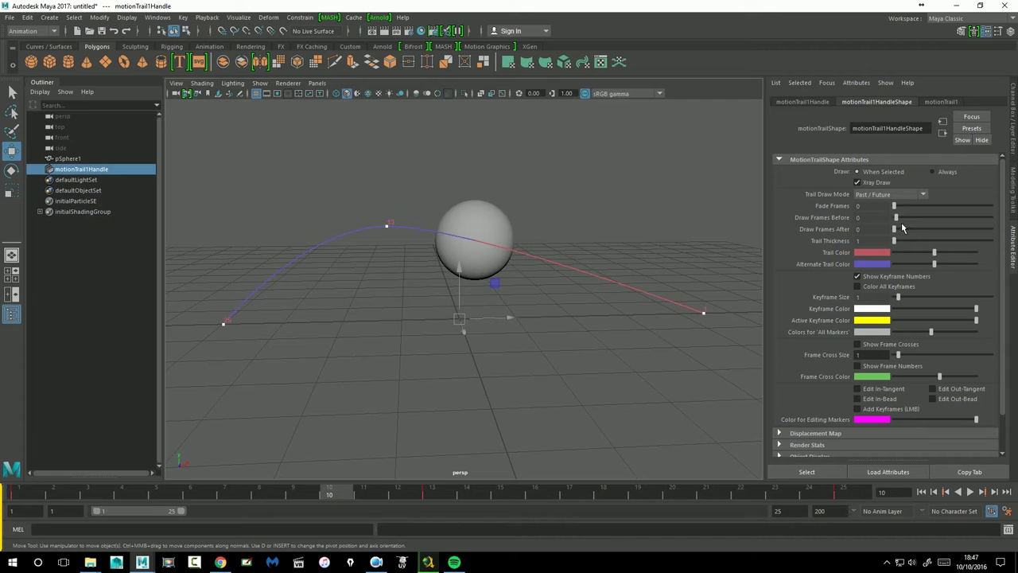
Preview Draw Frames Before/After at 1, reset them to 0, and select the frame-25 trail keyframe
{"action": "left_click_drag", "start_coordinate": [912, 222], "coordinate": [905, 224]}
{"action": "left_click", "coordinate": [859, 217]}
{"action": "left_click", "coordinate": [905, 231]}
{"action": "mouse_move", "coordinate": [325, 493]}
{"action": "left_mouse_down"}
{"action": "mouse_move", "coordinate": [579, 496]}
{"action": "mouse_move", "coordinate": [37, 492]}
{"action": "left_mouse_up"}
{"action": "key", "text": "w"}
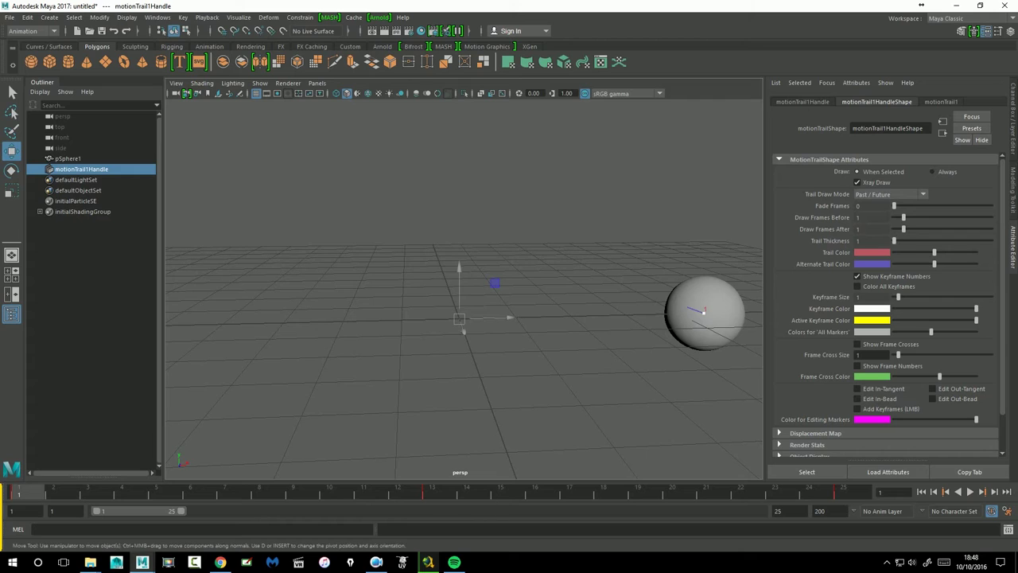
{"action": "left_click_drag", "start_coordinate": [905, 230], "coordinate": [896, 231]}
{"action": "left_click", "coordinate": [215, 316]}
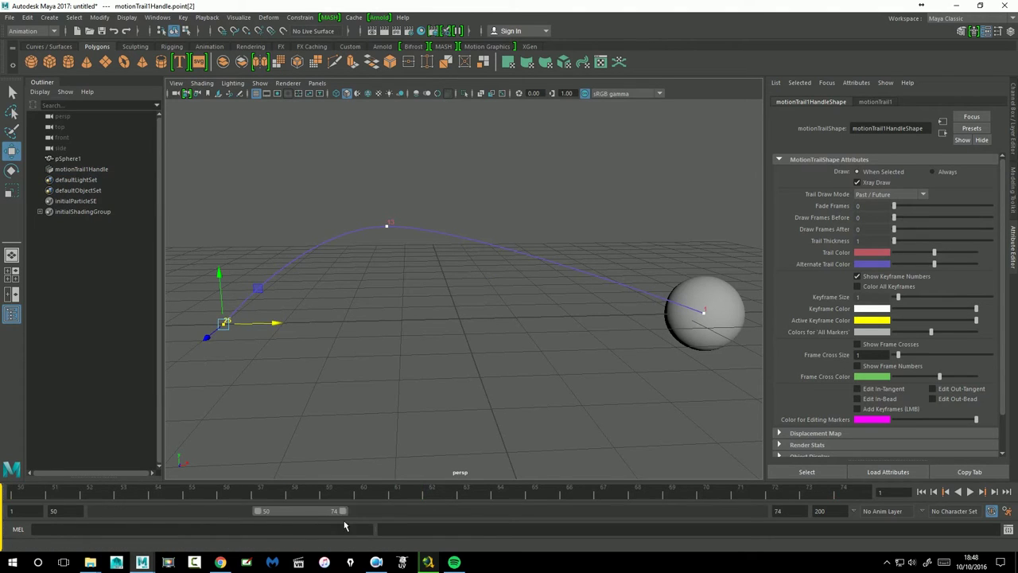
Extend the playback range to frame 128, scrub to frame 19 and select the sphere
{"action": "left_click_drag", "start_coordinate": [189, 518], "coordinate": [521, 517]}
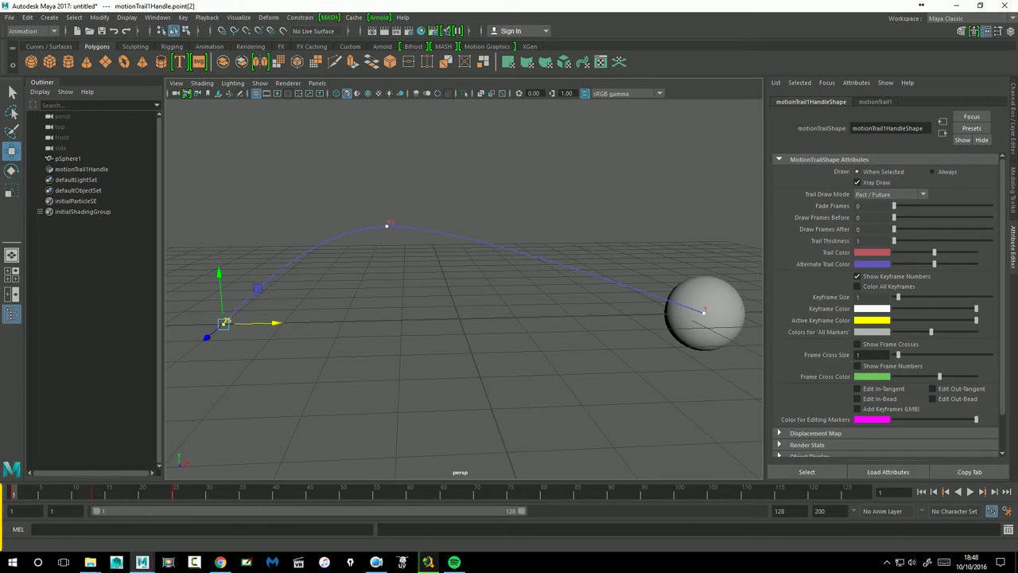
{"action": "left_click_drag", "start_coordinate": [180, 497], "coordinate": [557, 497]}
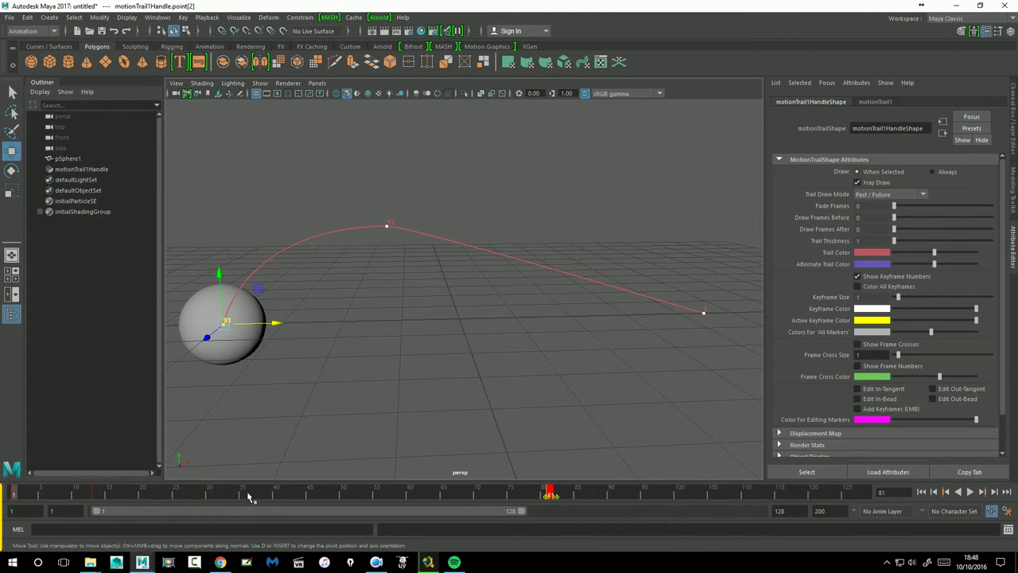
{"action": "left_click_drag", "start_coordinate": [107, 495], "coordinate": [282, 499]}
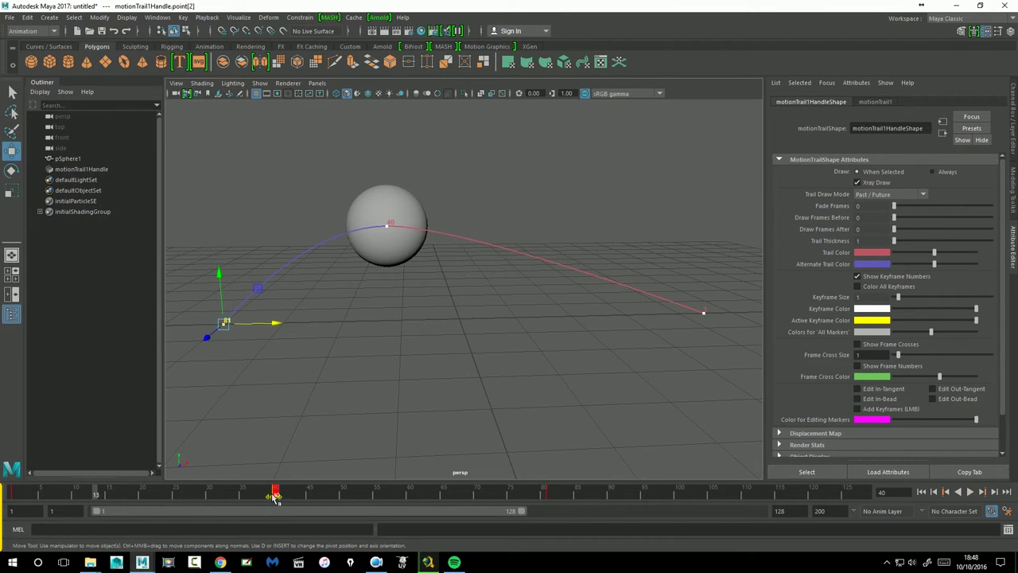
{"action": "mouse_move", "coordinate": [137, 497]}
{"action": "left_mouse_down"}
{"action": "mouse_move", "coordinate": [117, 497]}
{"action": "mouse_move", "coordinate": [136, 498]}
{"action": "left_mouse_up"}
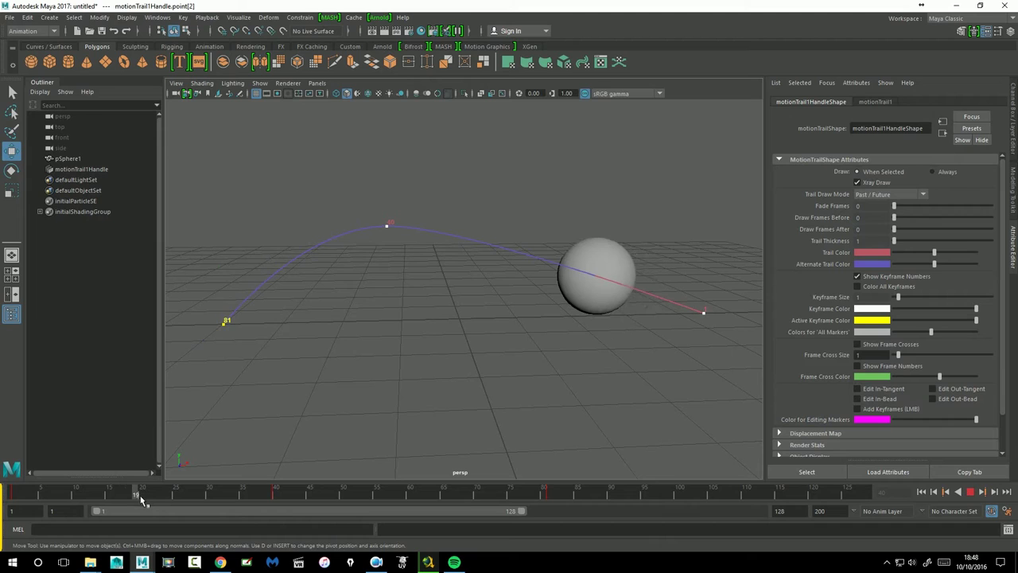
{"action": "left_click", "coordinate": [610, 263]}
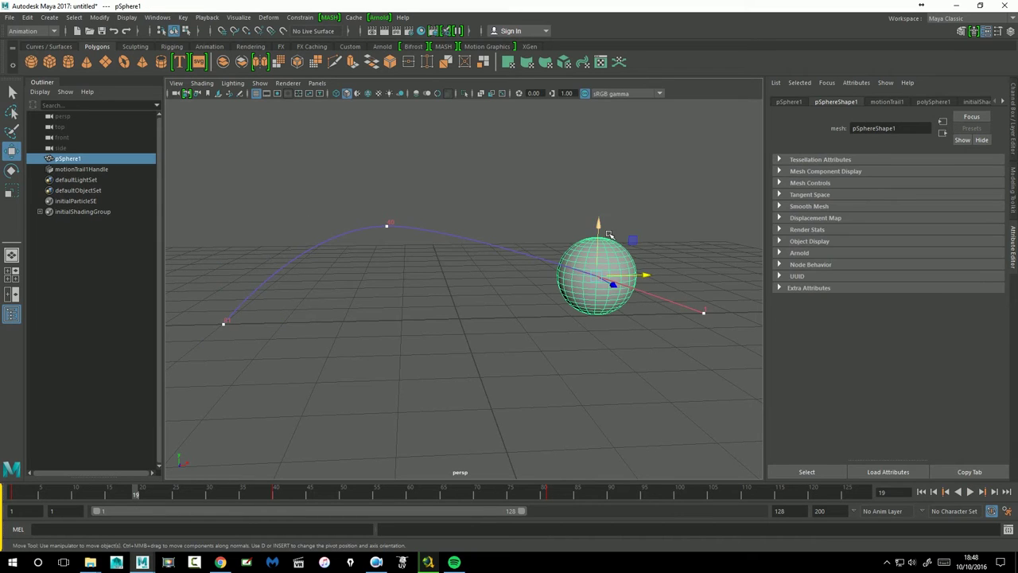
Raise and key the sphere, then at frame 58 lower it, key it and shift it along X
{"action": "left_click_drag", "start_coordinate": [598, 225], "coordinate": [602, 124]}
{"action": "key", "text": "s"}
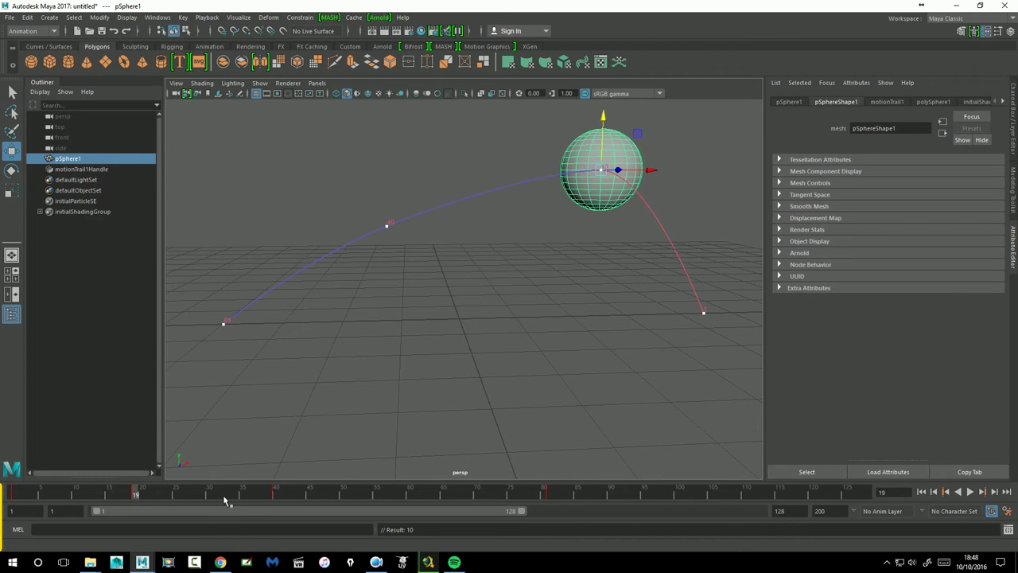
{"action": "key", "text": "alt+v"}
{"action": "left_click", "coordinate": [398, 494]}
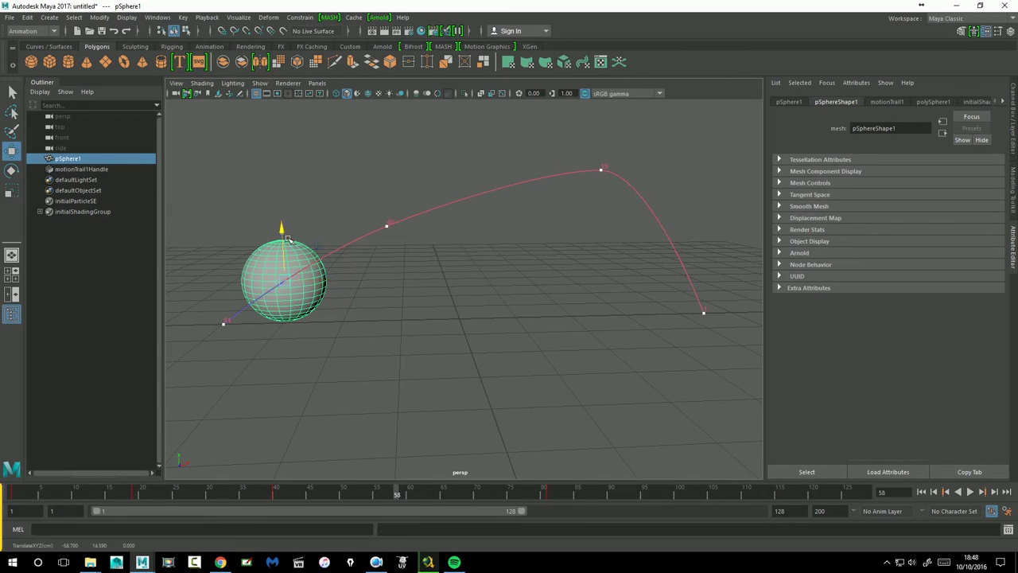
{"action": "middle_click_drag", "start_coordinate": [333, 283], "coordinate": [332, 322]}
{"action": "key", "text": "s"}
{"action": "left_click_drag", "start_coordinate": [332, 323], "coordinate": [378, 320]}
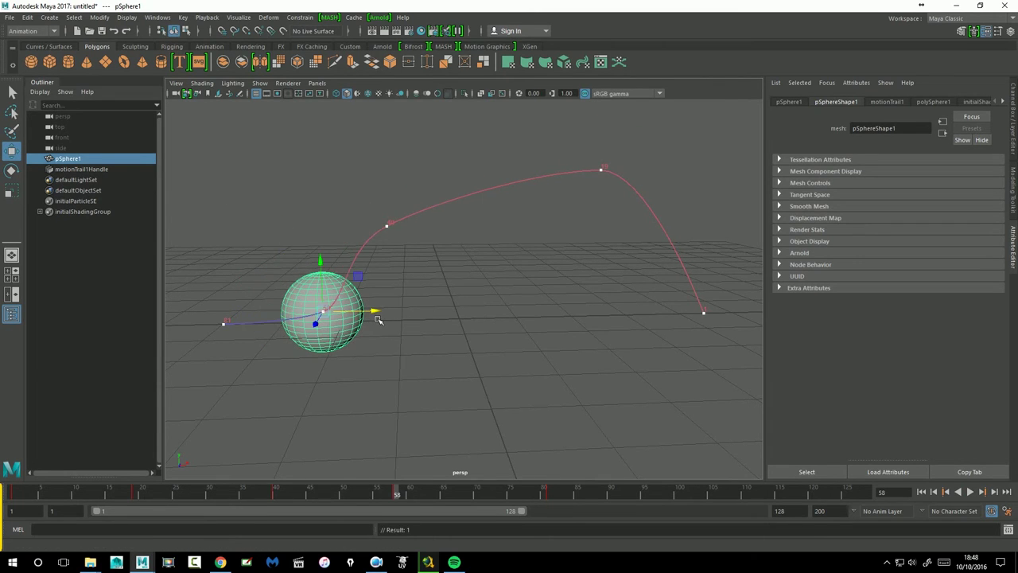
Scrub the timeline to frame 40 and select motionTrail1Handle in the Outliner
{"action": "left_click", "coordinate": [584, 494]}
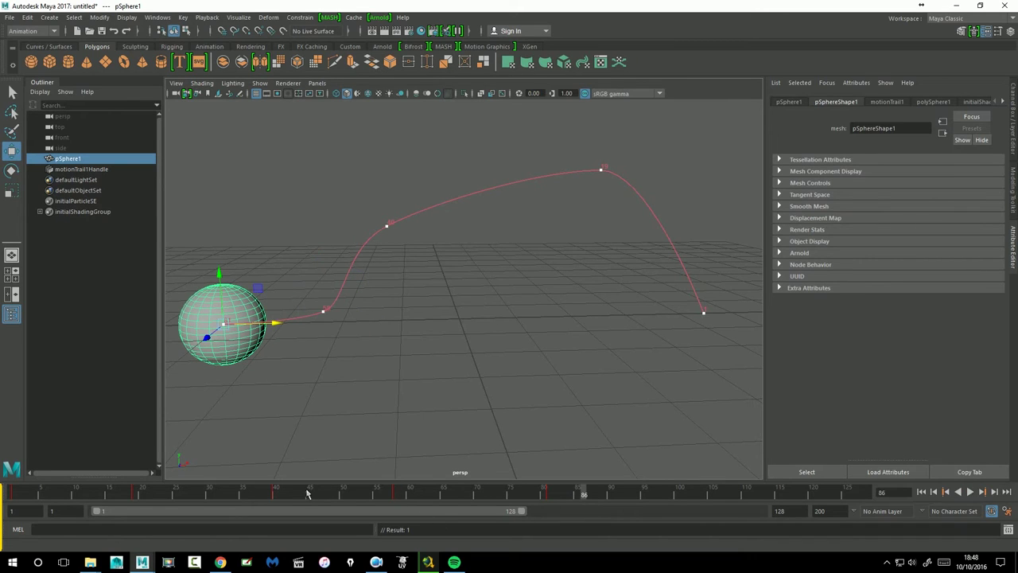
{"action": "left_click_drag", "start_coordinate": [225, 499], "coordinate": [273, 499]}
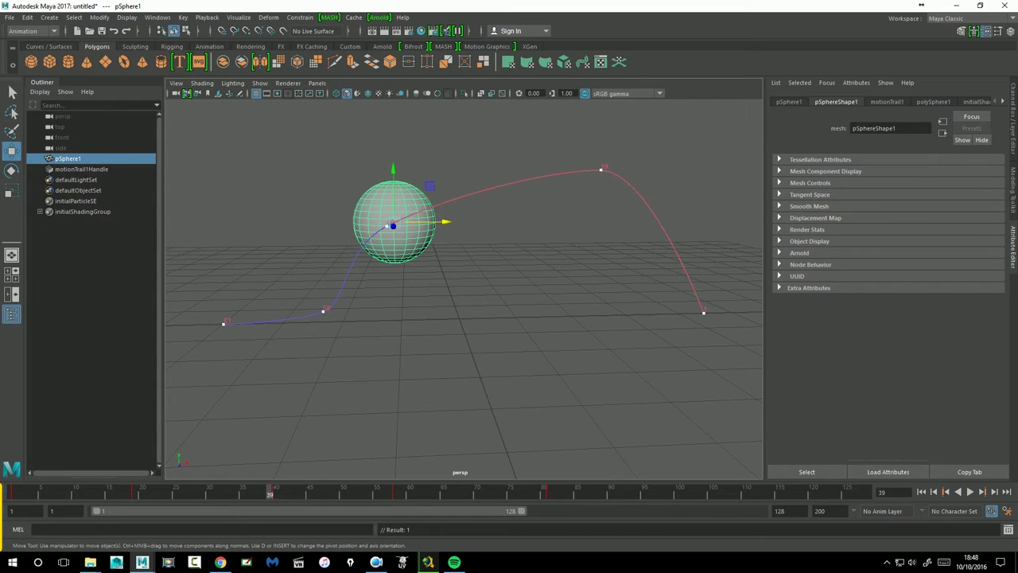
{"action": "left_click", "coordinate": [277, 497]}
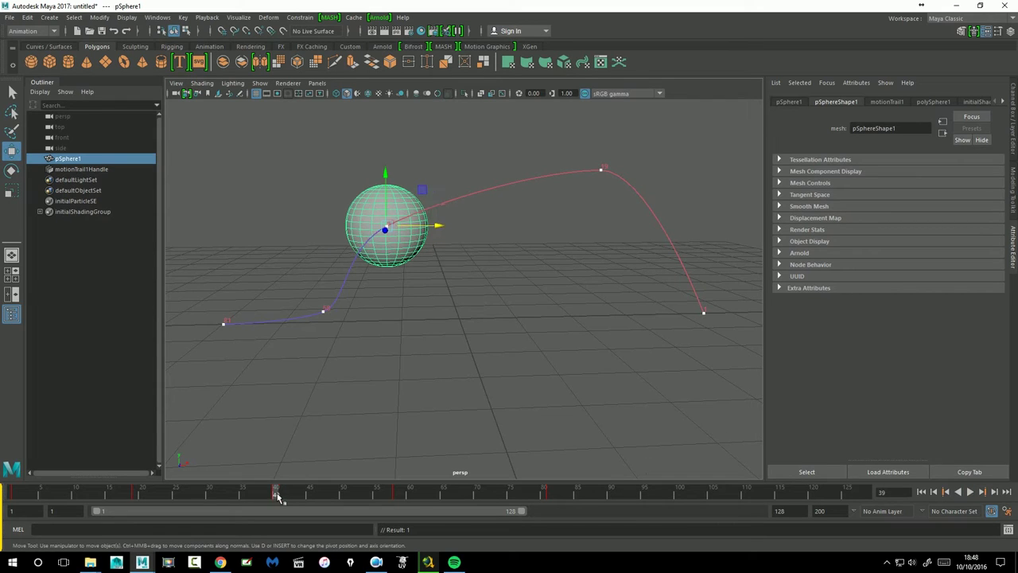
{"action": "left_click", "coordinate": [83, 171]}
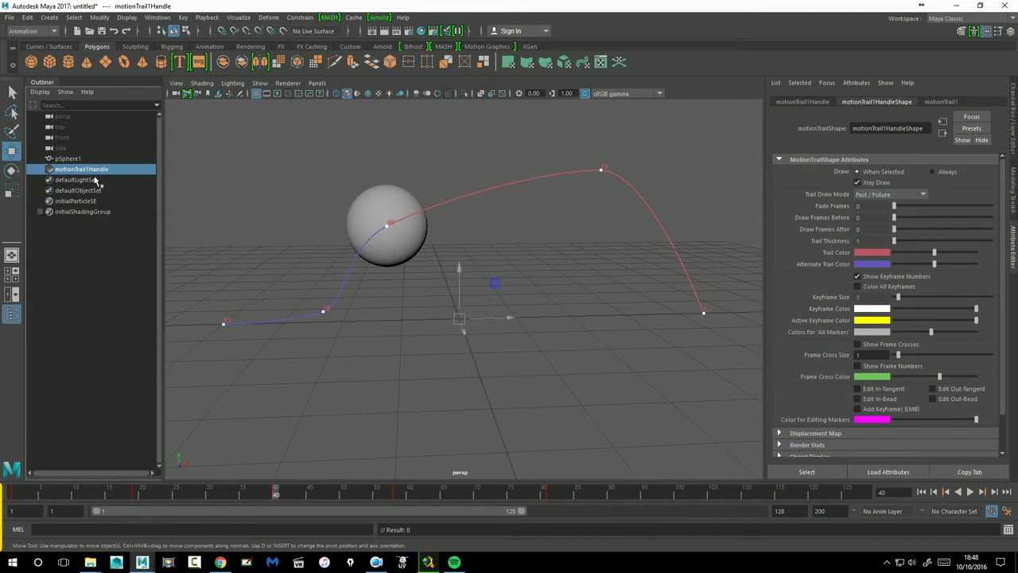
Try Draw Frames Before values of 50 and 30, settling on 20
{"action": "left_click_drag", "start_coordinate": [902, 221], "coordinate": [992, 221]}
{"action": "left_click_drag", "start_coordinate": [277, 496], "coordinate": [233, 504]}
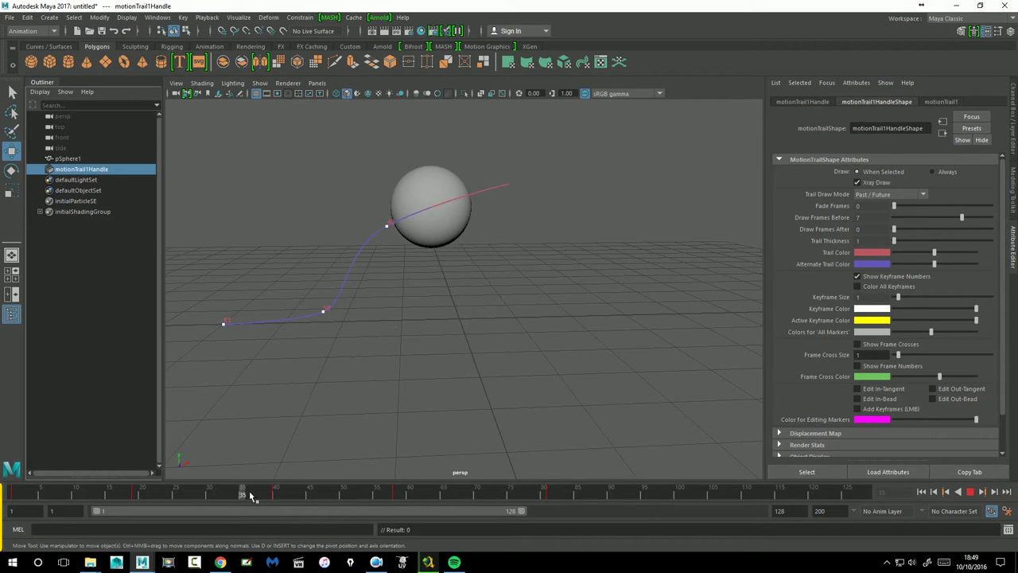
{"action": "left_click_drag", "start_coordinate": [232, 495], "coordinate": [277, 495]}
{"action": "left_click_drag", "start_coordinate": [964, 218], "coordinate": [1004, 219]}
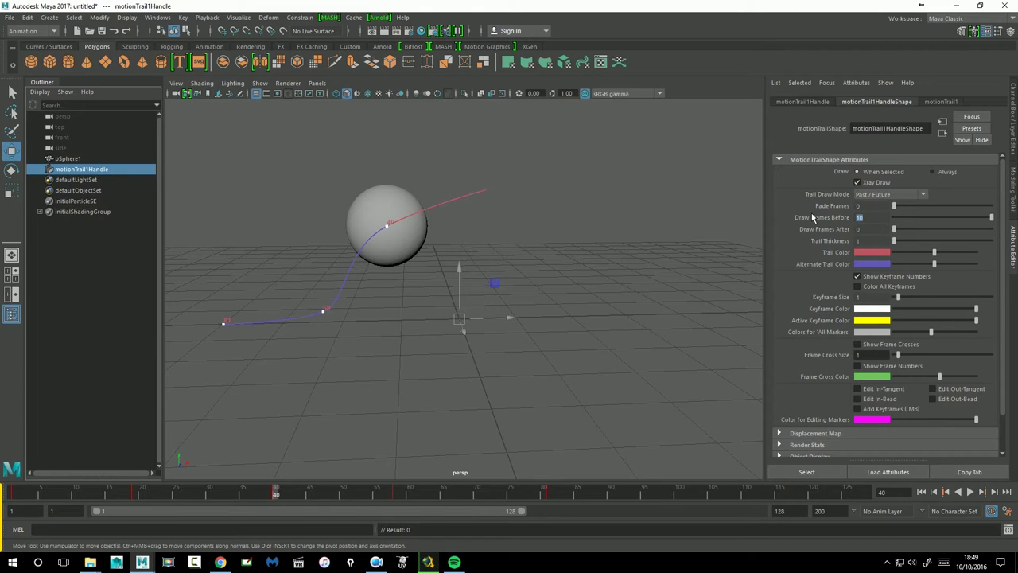
{"action": "key", "text": "Return"}
{"action": "type", "text": "30"}
{"action": "key", "text": "Return"}
{"action": "type", "text": "20"}
{"action": "key", "text": "Return"}
Set Draw Frames After to 20 and play back to check the shortened trail
{"action": "left_click", "coordinate": [871, 230]}
{"action": "key", "text": "Return"}
{"action": "key", "text": "alt+v"}
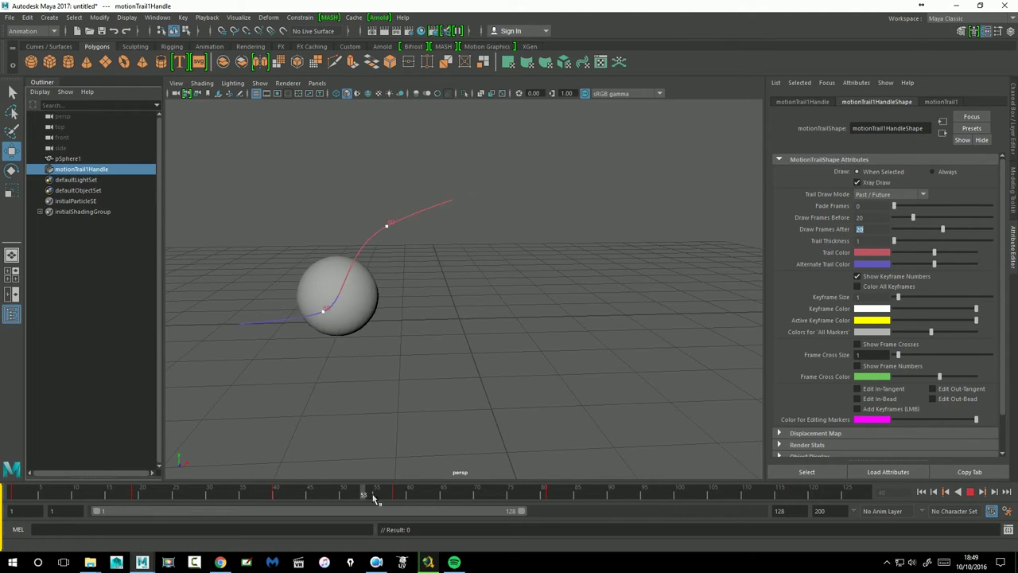
{"action": "left_click", "coordinate": [328, 498]}
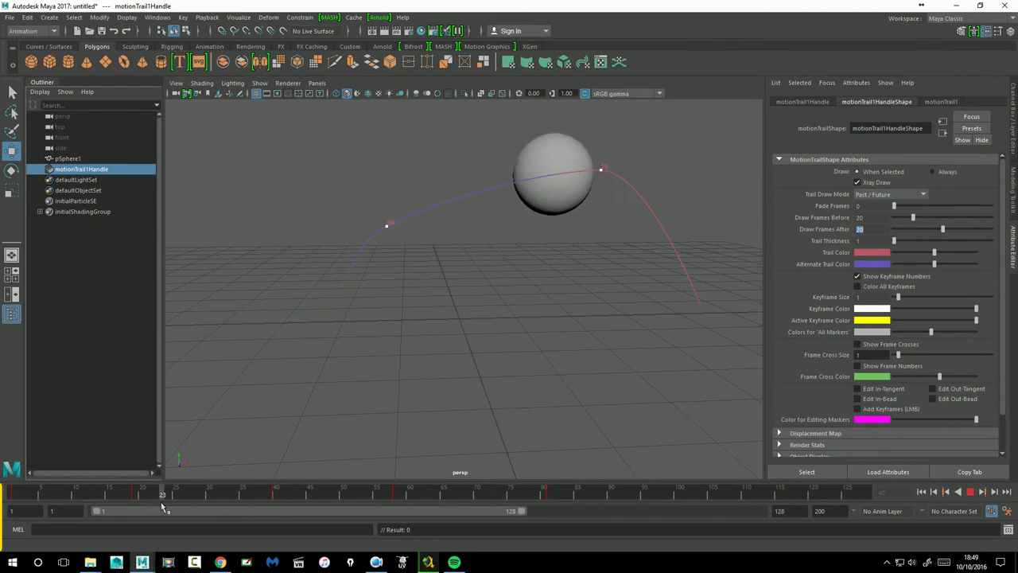
{"action": "key", "text": "alt+v"}
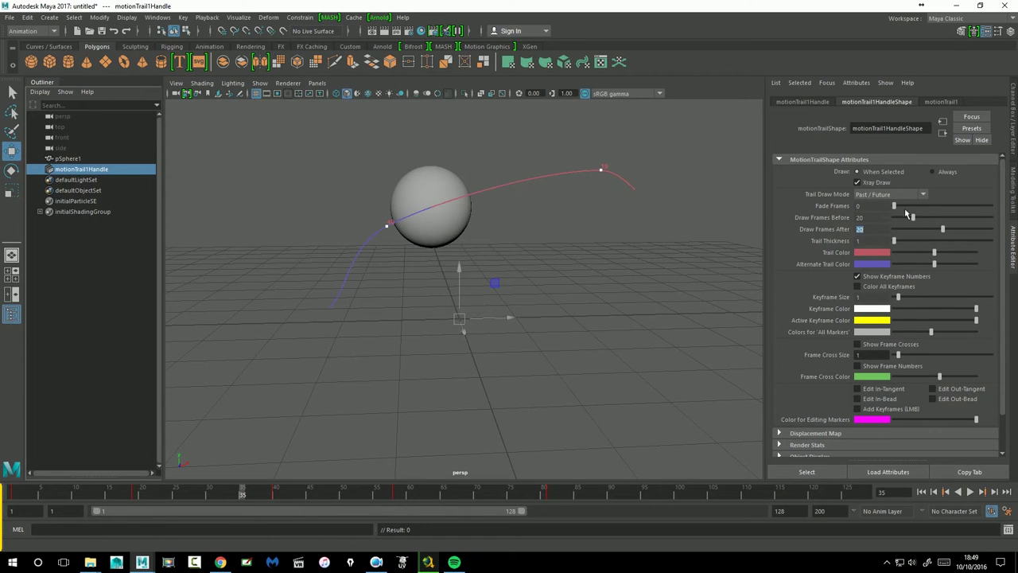
Try Fade Frames then reset it, and raise Trail Thickness to 2
{"action": "left_click_drag", "start_coordinate": [894, 206], "coordinate": [1015, 217]}
{"action": "left_click_drag", "start_coordinate": [957, 210], "coordinate": [854, 211]}
{"action": "mouse_move", "coordinate": [901, 248]}
{"action": "left_mouse_down"}
{"action": "mouse_move", "coordinate": [911, 247]}
{"action": "mouse_move", "coordinate": [909, 255]}
{"action": "left_mouse_up"}
Set Trail Color to red and Alternate Trail Color to a desaturated blue
{"action": "left_click", "coordinate": [885, 253]}
{"action": "left_click", "coordinate": [855, 226]}
{"action": "left_click", "coordinate": [883, 270]}
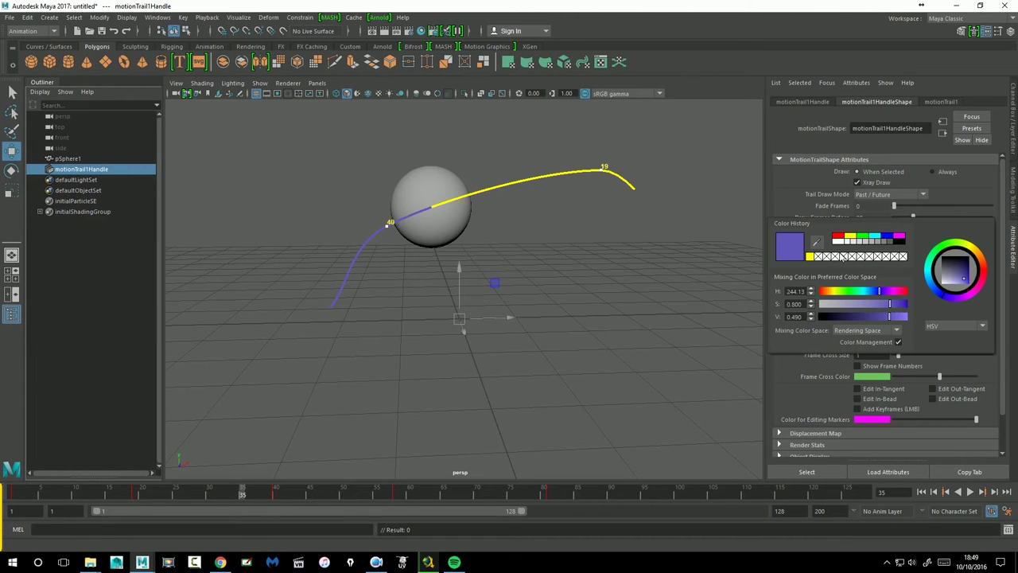
{"action": "left_click", "coordinate": [864, 237]}
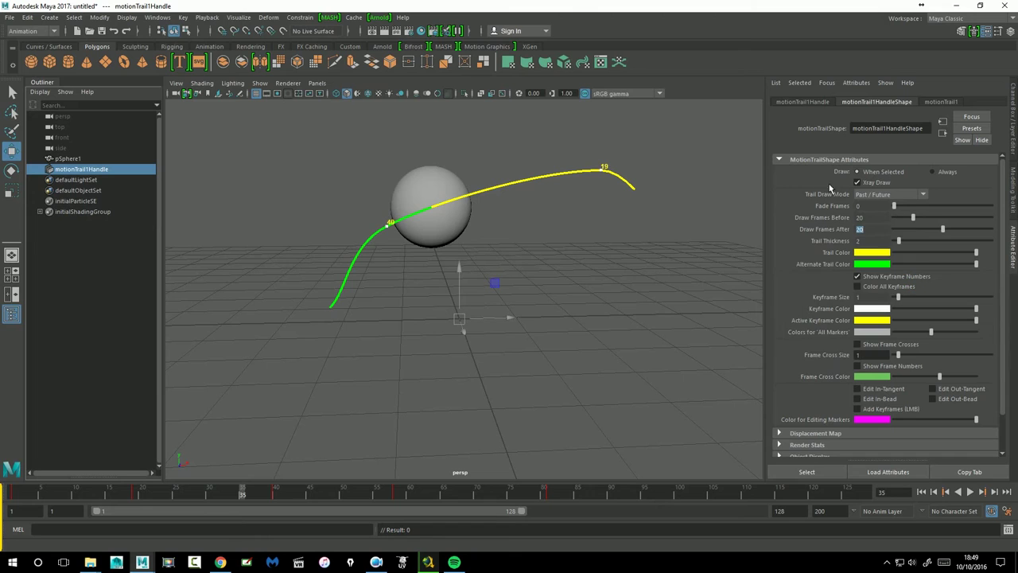
{"action": "left_click", "coordinate": [882, 253]}
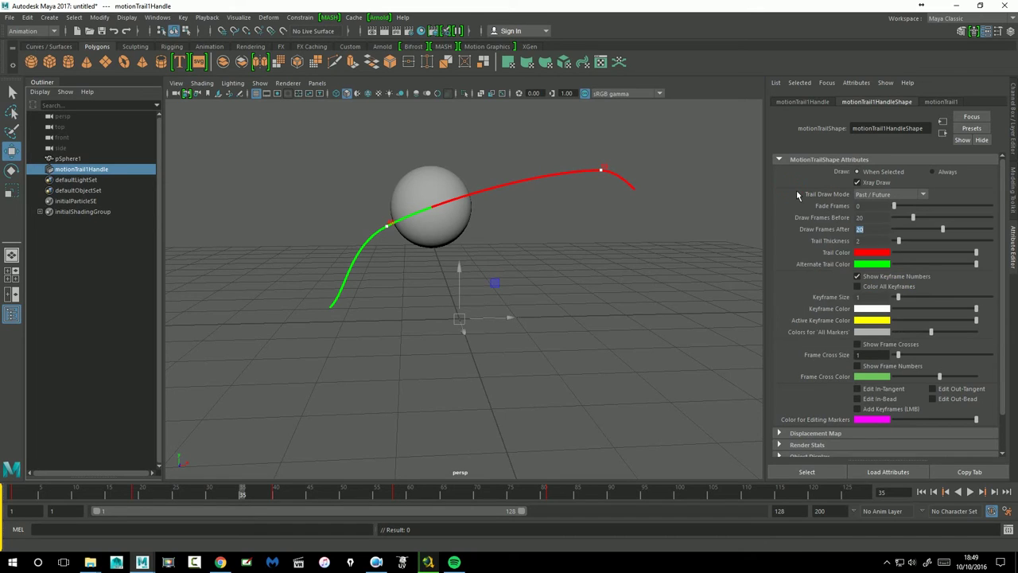
{"action": "left_click", "coordinate": [873, 272]}
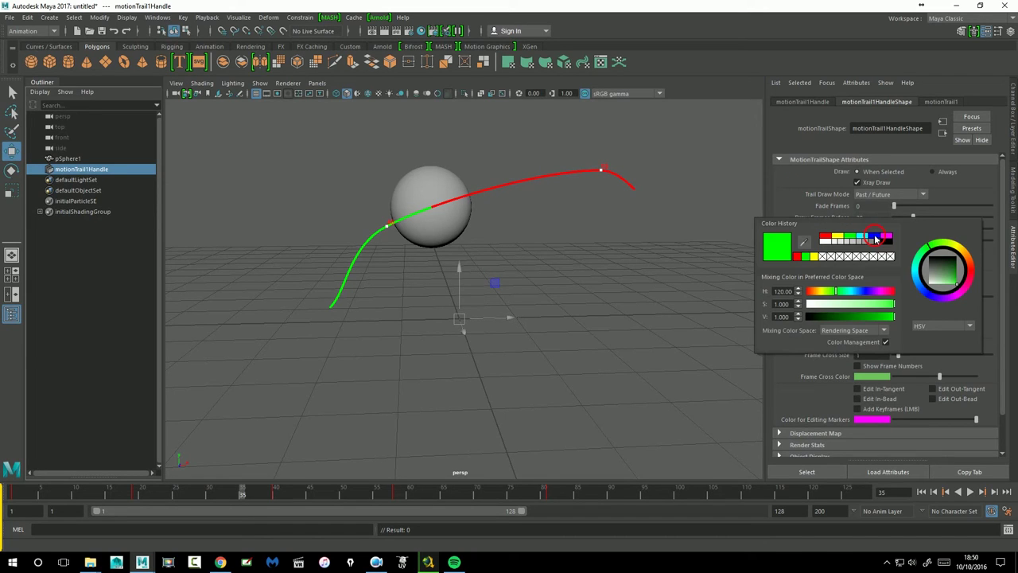
{"action": "left_click", "coordinate": [874, 237]}
{"action": "left_click_drag", "start_coordinate": [891, 304], "coordinate": [868, 317]}
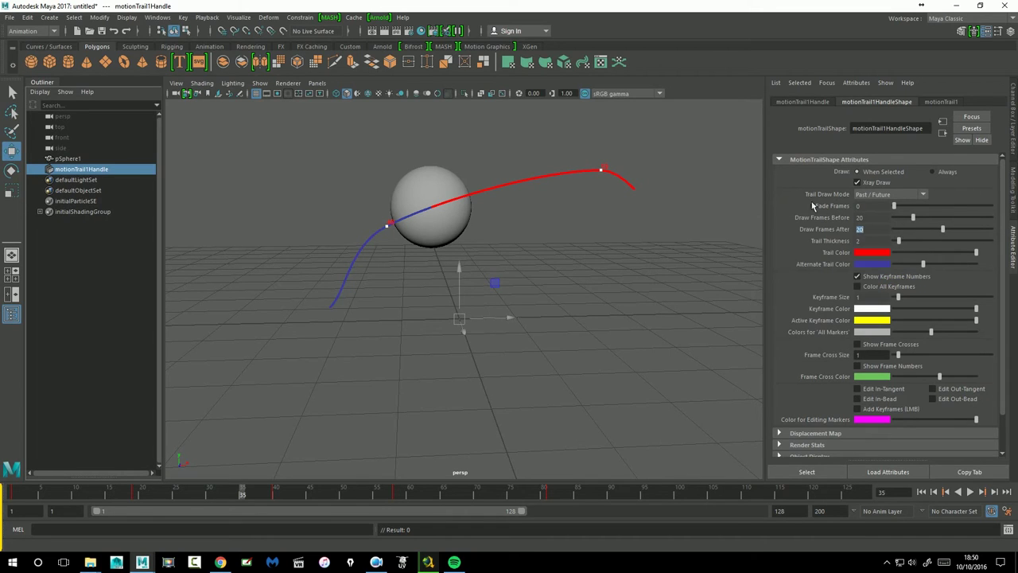
Darken the red trail colour, hide keyframe numbers, and draw the whole trail again
{"action": "left_click", "coordinate": [880, 255]}
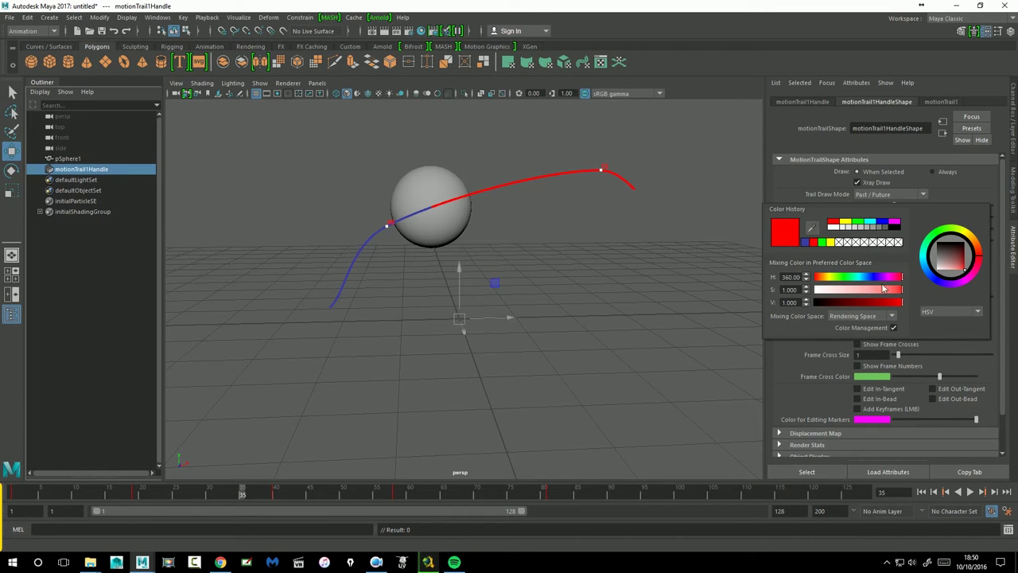
{"action": "left_click_drag", "start_coordinate": [890, 303], "coordinate": [880, 304]}
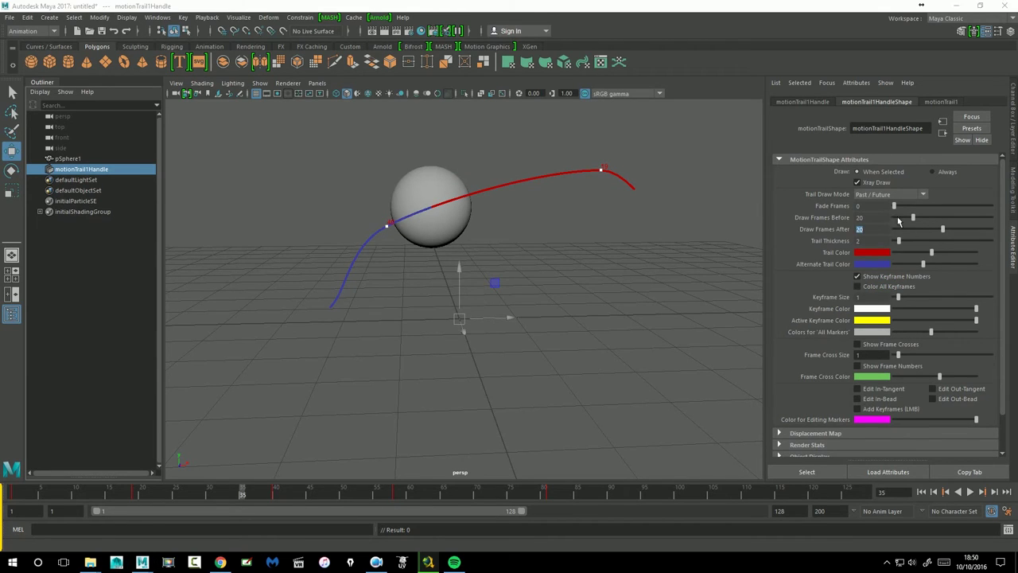
{"action": "left_click", "coordinate": [881, 278]}
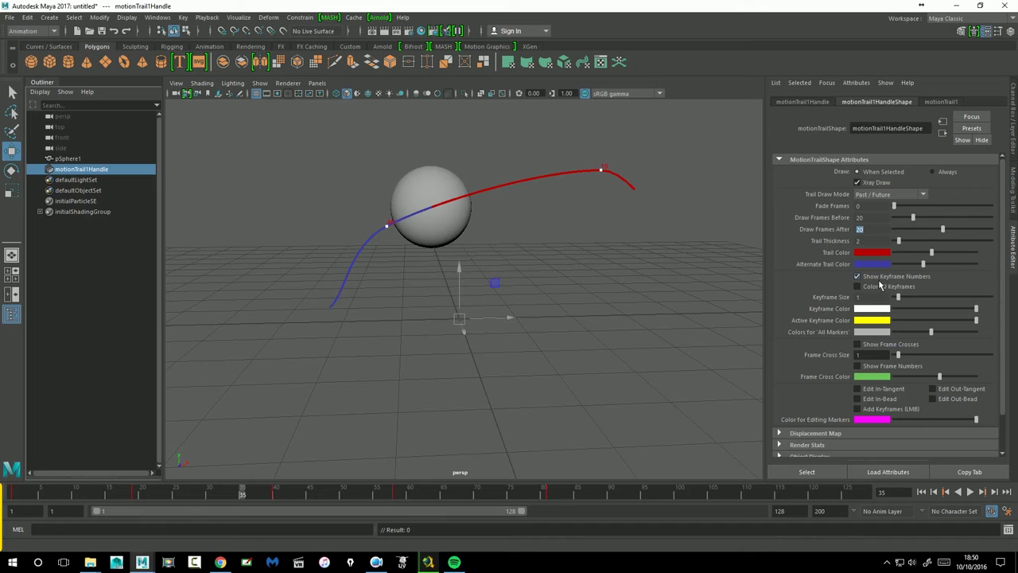
{"action": "mouse_move", "coordinate": [912, 218]}
{"action": "left_mouse_down"}
{"action": "mouse_move", "coordinate": [894, 218]}
{"action": "mouse_move", "coordinate": [874, 248]}
{"action": "left_mouse_up"}
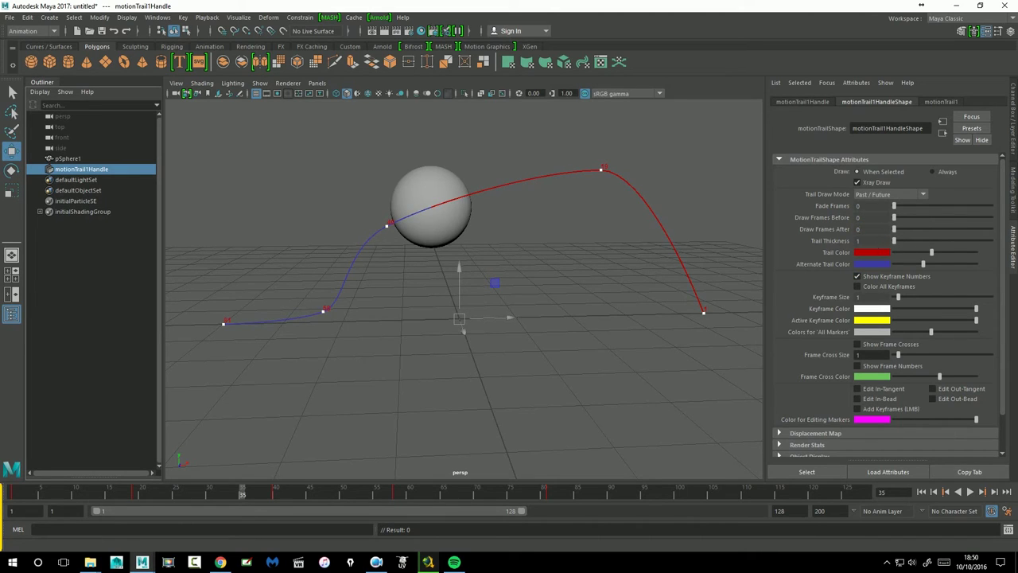
Lighten the blue and red trail colours, then enable Show Keyframe Numbers and Color All Keyframes
{"action": "left_click", "coordinate": [884, 264]}
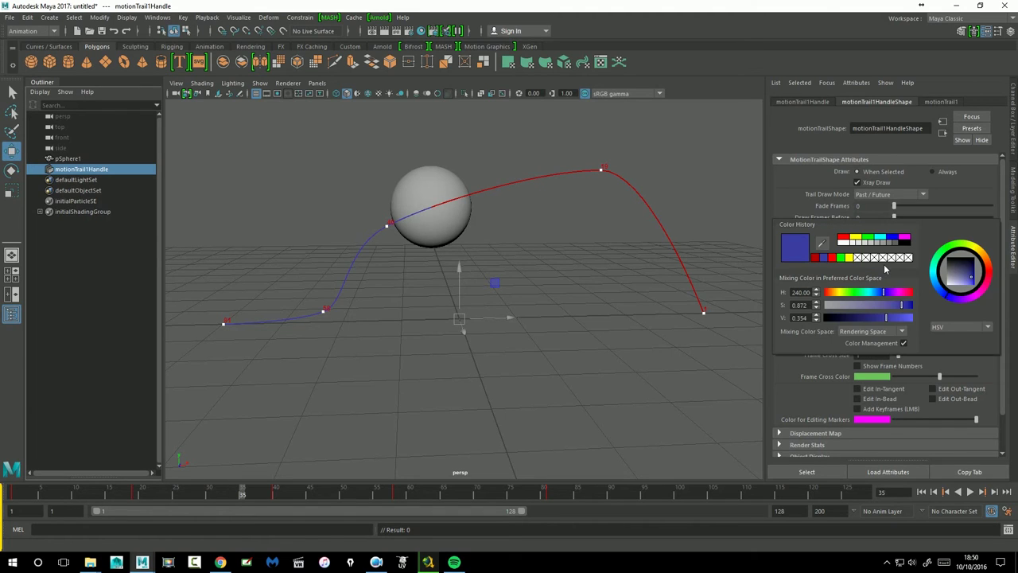
{"action": "left_click_drag", "start_coordinate": [880, 310], "coordinate": [877, 307]}
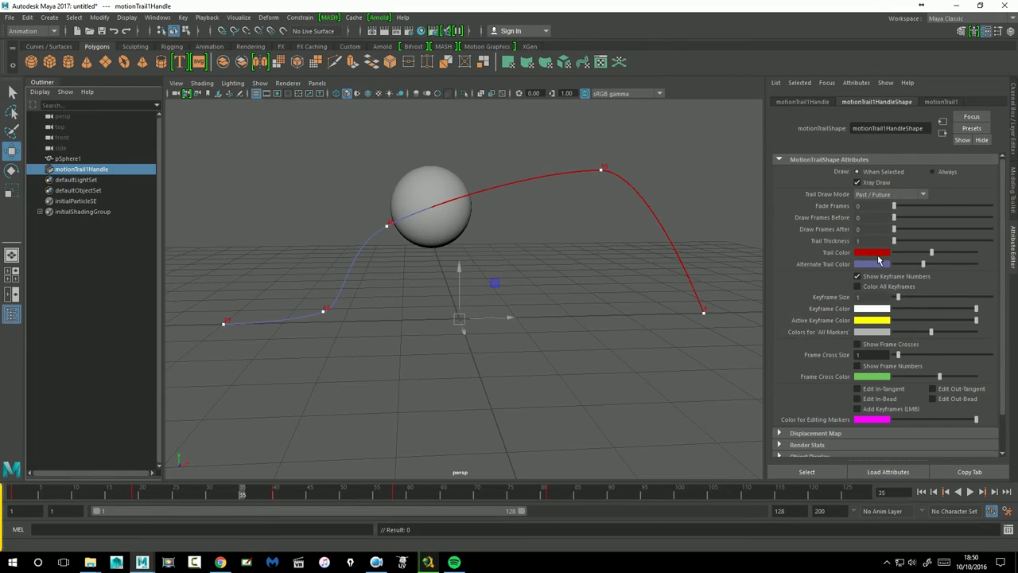
{"action": "left_click", "coordinate": [879, 260]}
{"action": "left_click", "coordinate": [888, 297]}
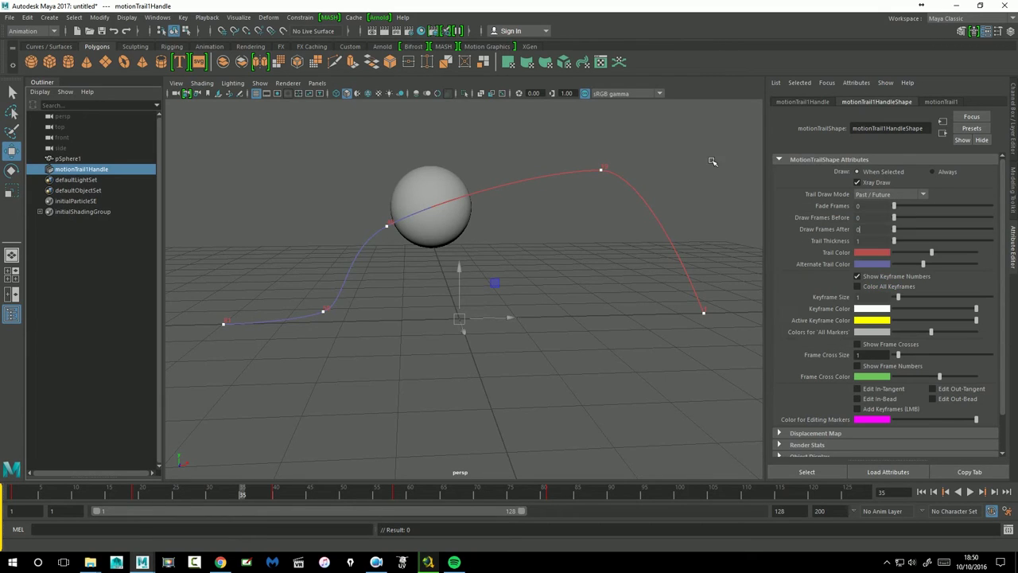
{"action": "left_click", "coordinate": [858, 276]}
{"action": "left_click", "coordinate": [900, 293]}
{"action": "left_click", "coordinate": [863, 291]}
Bring the sphere to its frame-58 key and make the keyframe markers yellow
{"action": "key", "text": "alt+v"}
{"action": "mouse_move", "coordinate": [252, 495]}
{"action": "left_mouse_down"}
{"action": "mouse_move", "coordinate": [424, 509]}
{"action": "mouse_move", "coordinate": [397, 497]}
{"action": "left_mouse_up"}
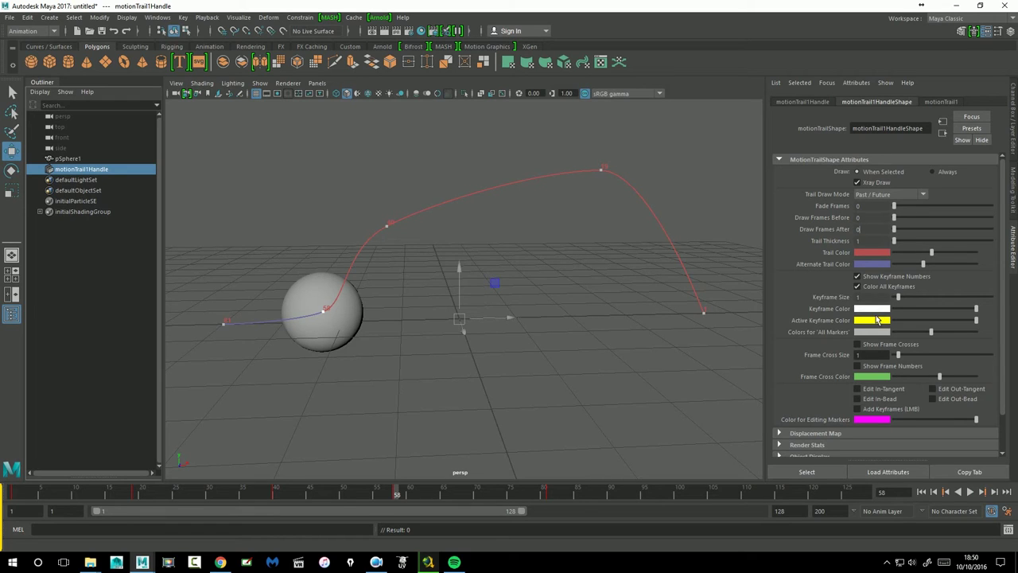
{"action": "left_click", "coordinate": [879, 320]}
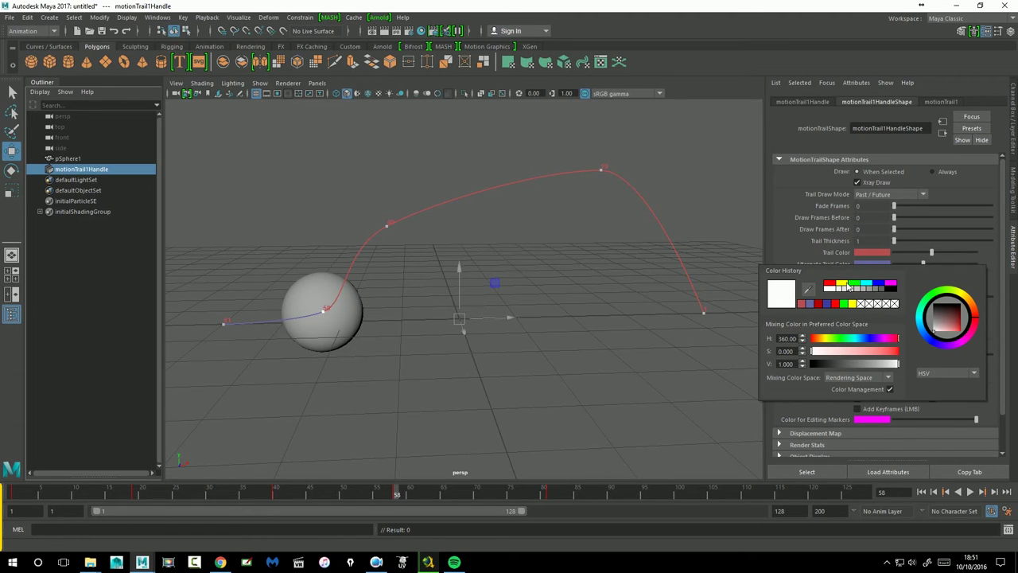
{"action": "left_click", "coordinate": [848, 286]}
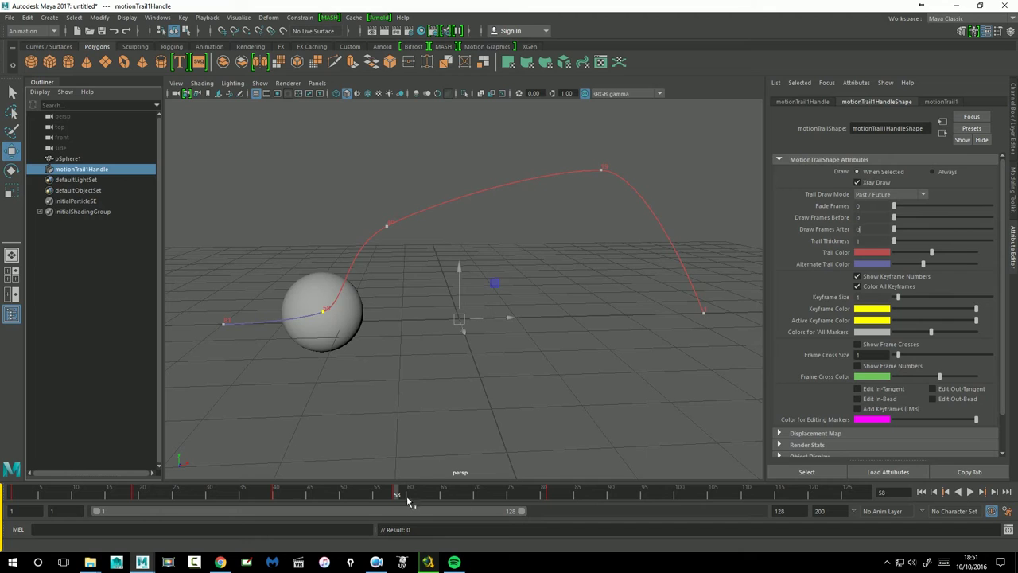
Stop at frame 21, try selecting trail keyframes, then reselect motionTrail1Handle
{"action": "key", "text": "alt+v"}
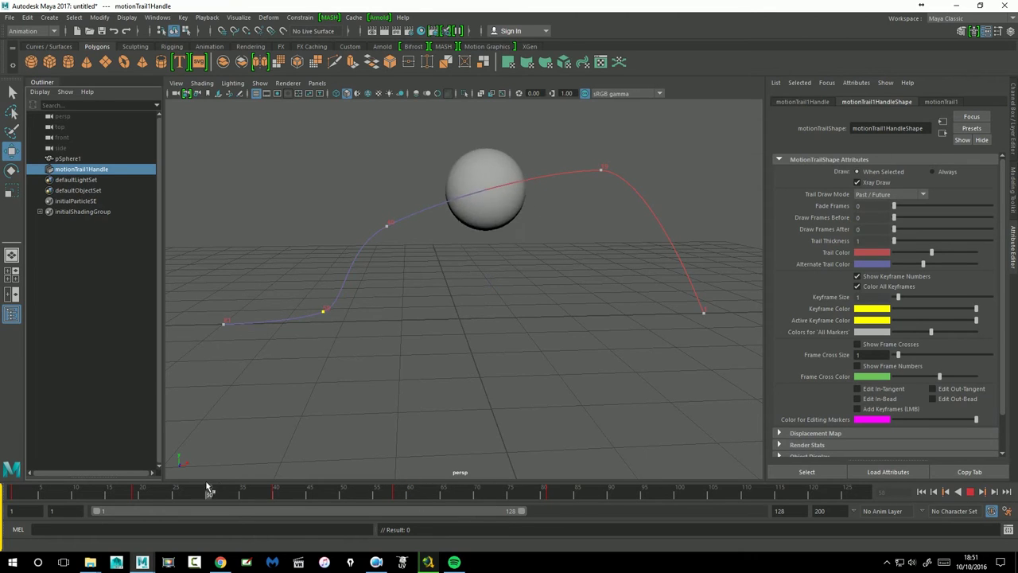
{"action": "key", "text": "alt+v"}
{"action": "left_click_drag", "start_coordinate": [398, 207], "coordinate": [420, 267]}
{"action": "left_click", "coordinate": [548, 377]}
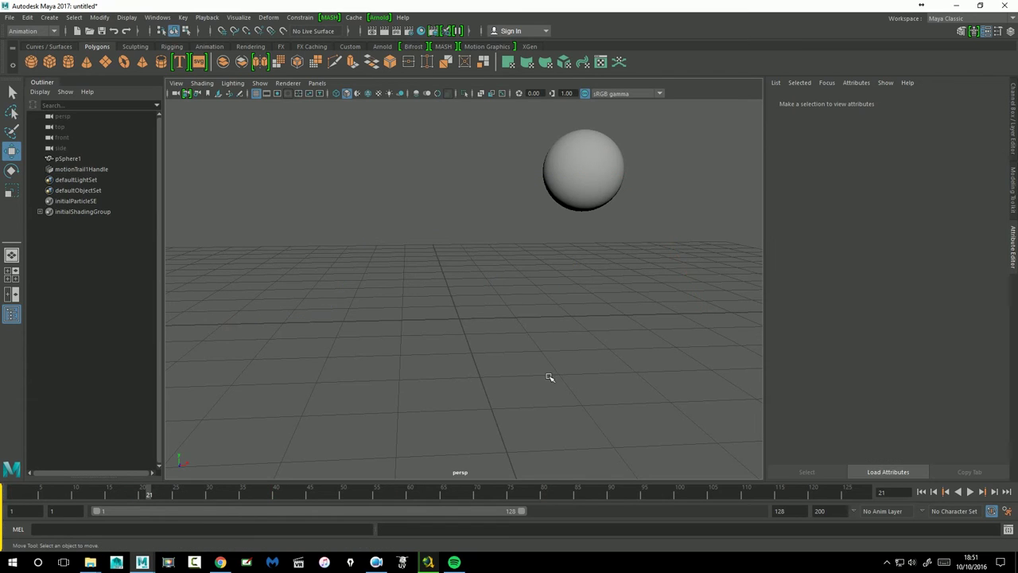
{"action": "left_click", "coordinate": [81, 171]}
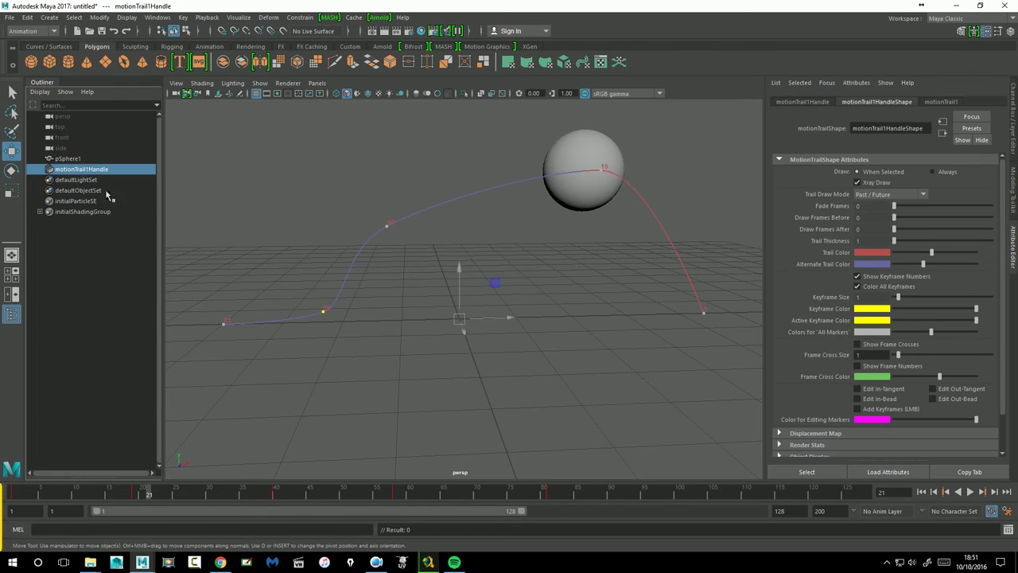
{"action": "left_click_drag", "start_coordinate": [365, 219], "coordinate": [395, 243]}
{"action": "left_click_drag", "start_coordinate": [666, 284], "coordinate": [769, 366]}
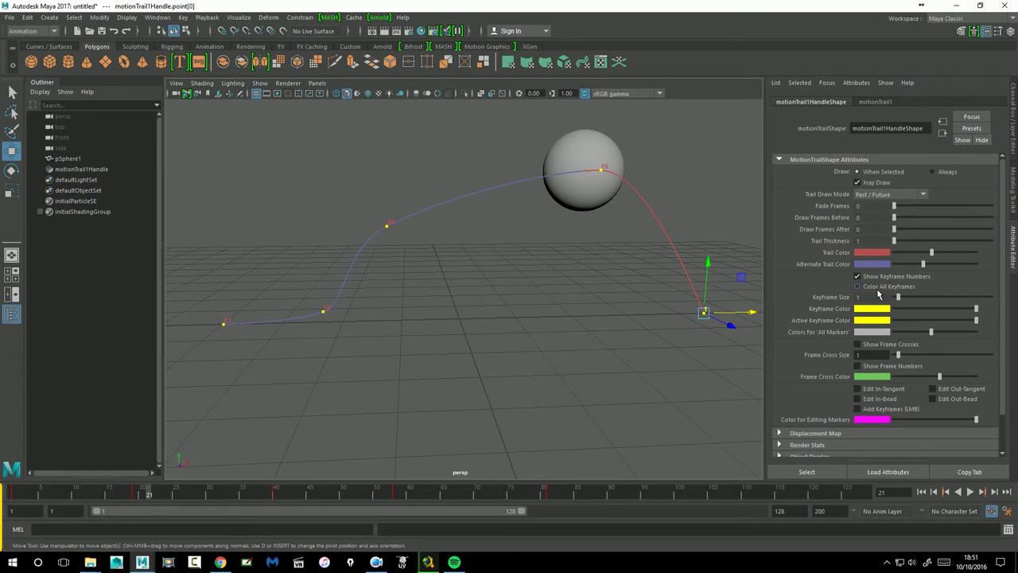
{"action": "left_click", "coordinate": [631, 379]}
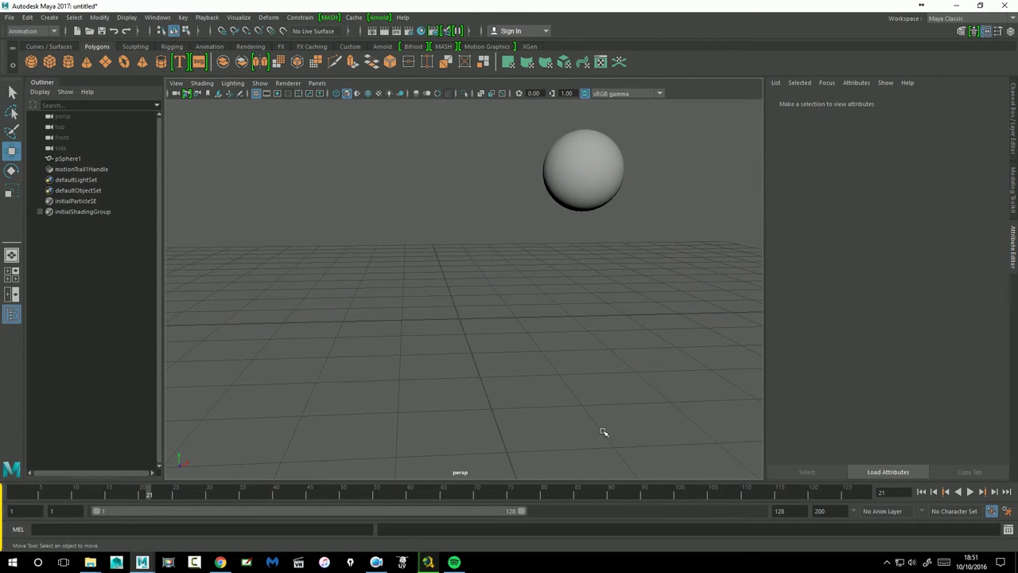
{"action": "left_click", "coordinate": [578, 185]}
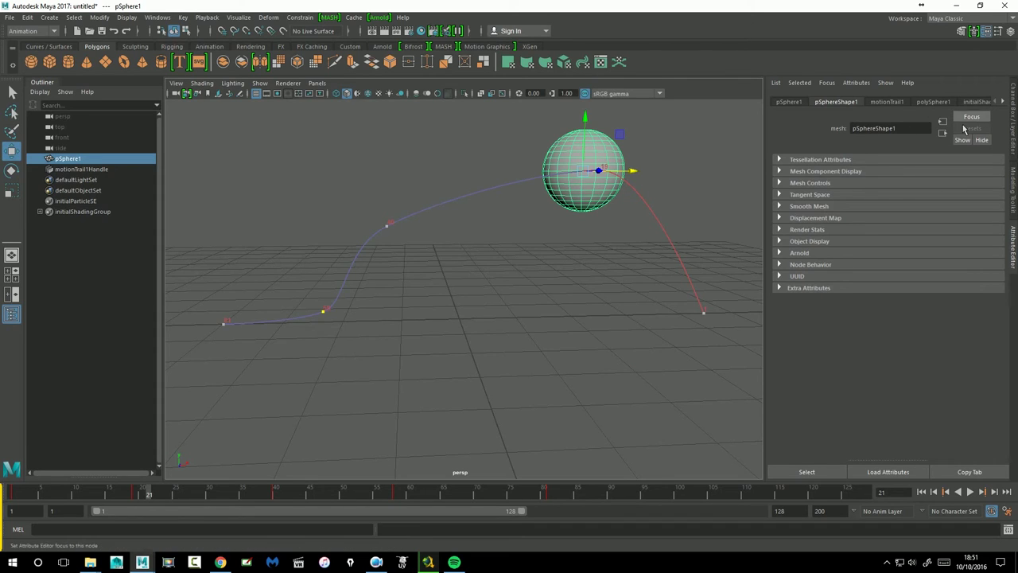
{"action": "left_click", "coordinate": [82, 169]}
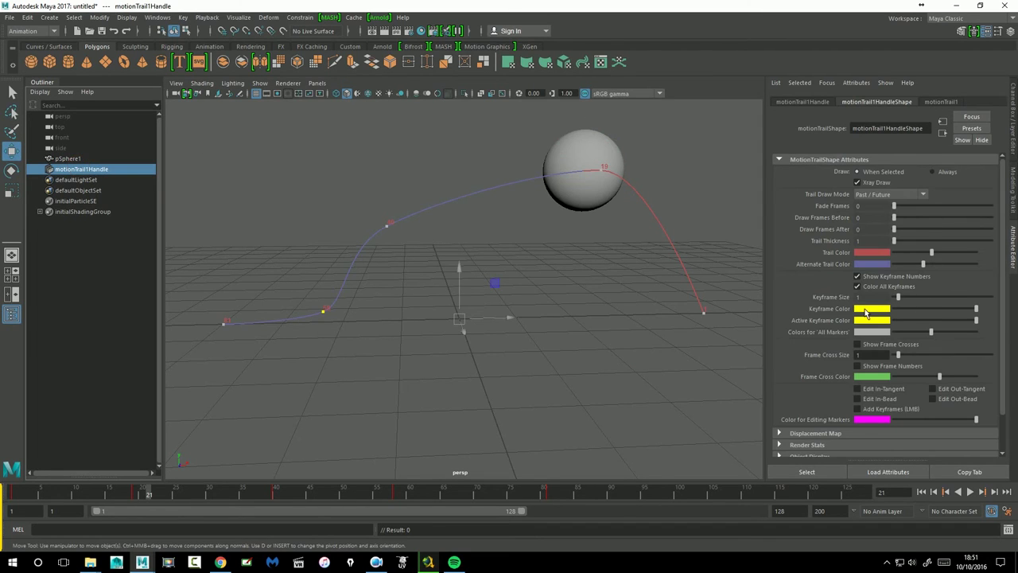
Set Active Keyframe Color to red, then lighten it to light grey
{"action": "left_click", "coordinate": [887, 331]}
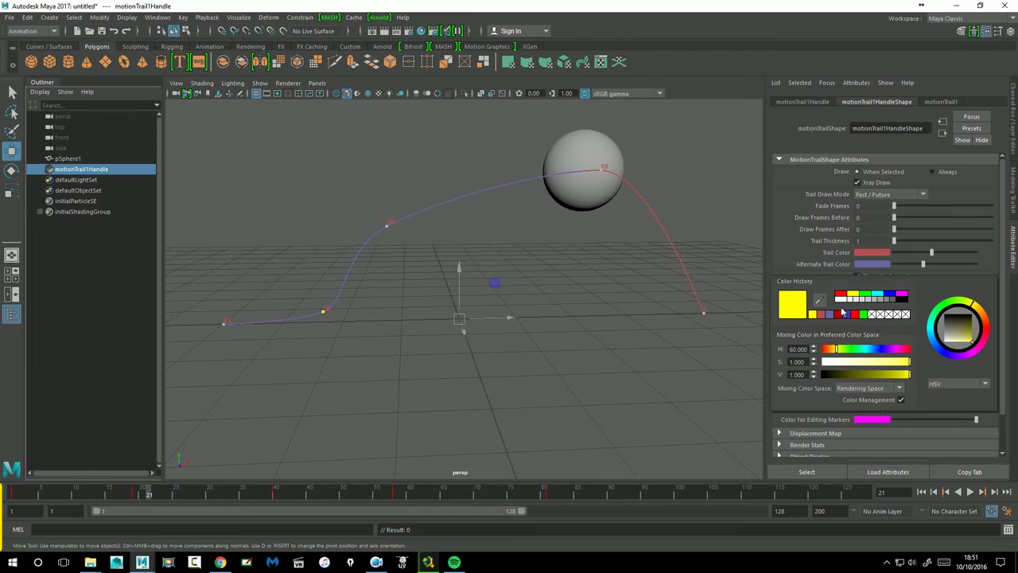
{"action": "left_click", "coordinate": [843, 315]}
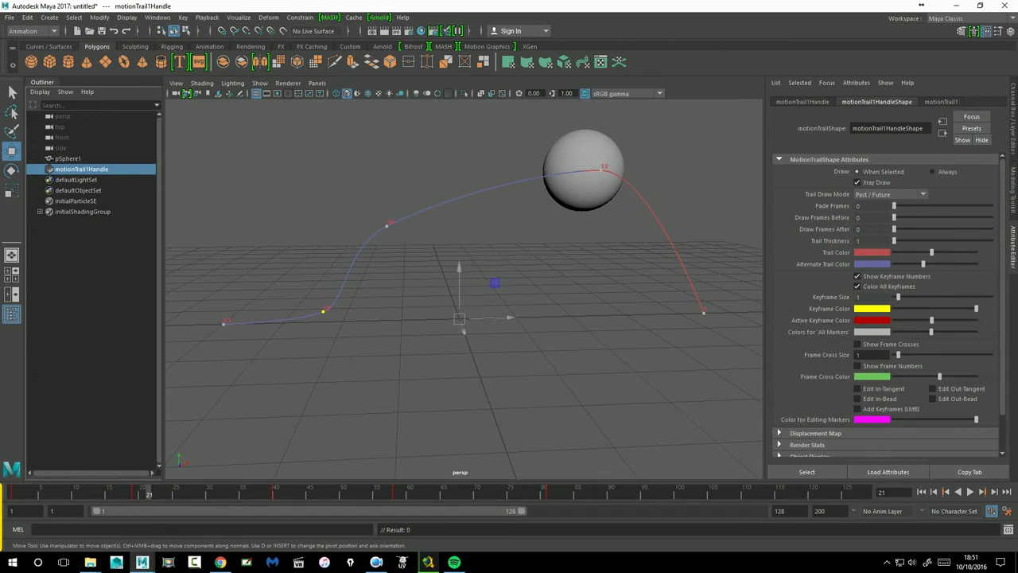
{"action": "left_click_drag", "start_coordinate": [947, 332], "coordinate": [933, 330]}
Select the trail's end keyframe and set Active Keyframe Color to green
{"action": "left_click", "coordinate": [704, 312]}
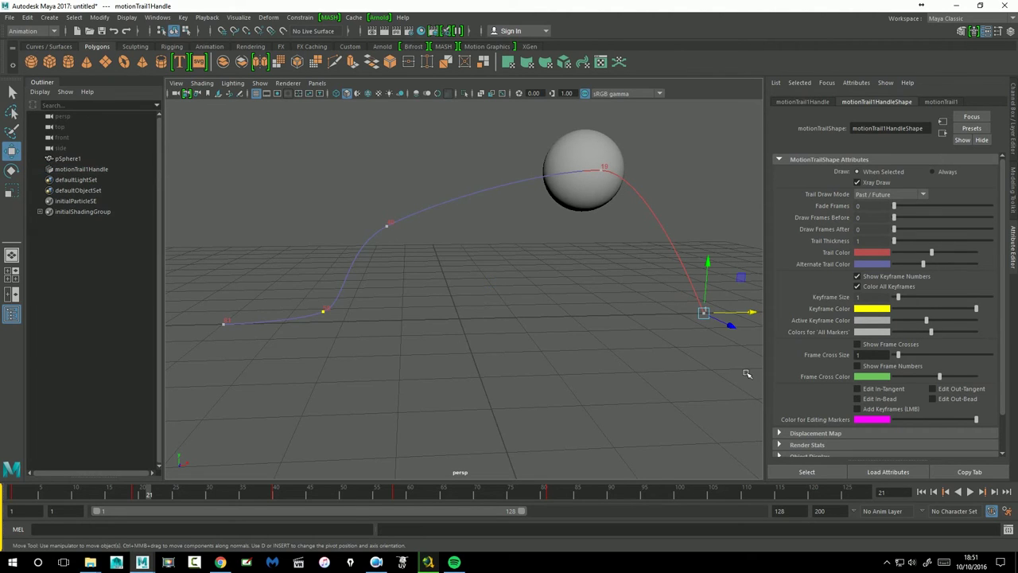
{"action": "left_click", "coordinate": [887, 331]}
{"action": "left_click", "coordinate": [861, 298]}
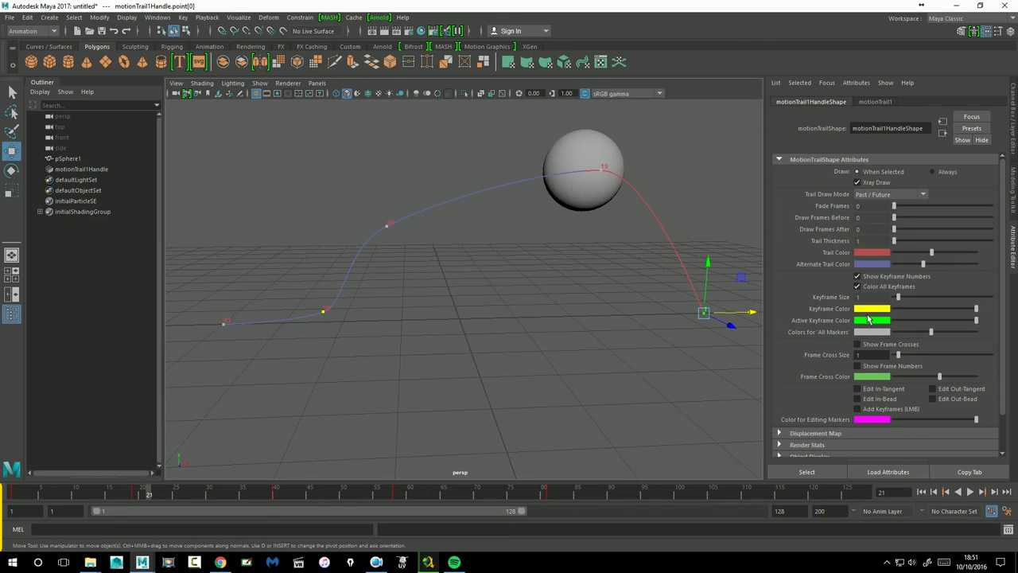
Make Colors for All Markers black and turn on Show Frame Crosses
{"action": "left_click", "coordinate": [569, 177]}
{"action": "left_click_drag", "start_coordinate": [331, 198], "coordinate": [436, 278]}
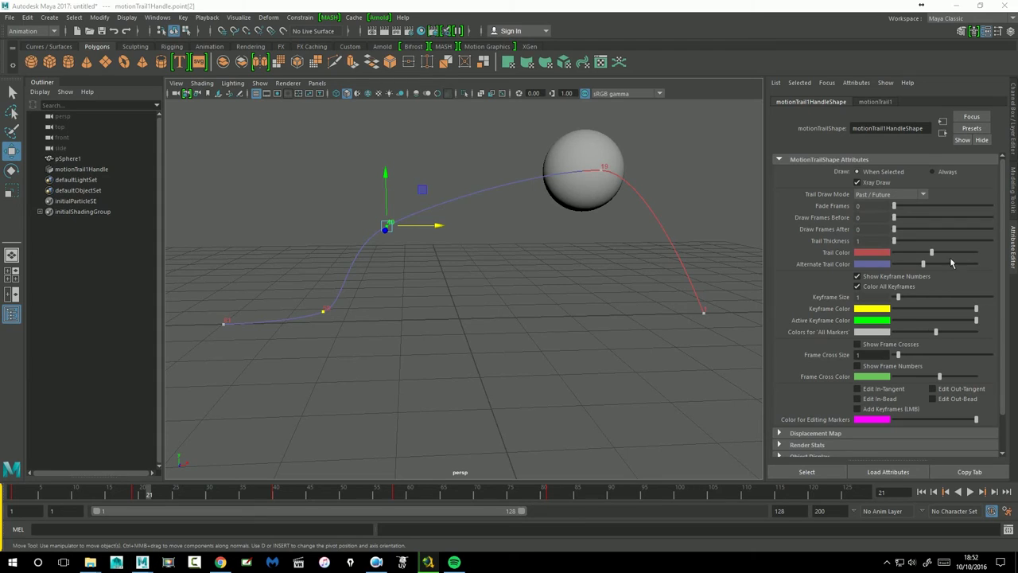
{"action": "mouse_move", "coordinate": [940, 332]}
{"action": "left_mouse_down"}
{"action": "mouse_move", "coordinate": [1004, 338]}
{"action": "mouse_move", "coordinate": [866, 337]}
{"action": "left_mouse_up"}
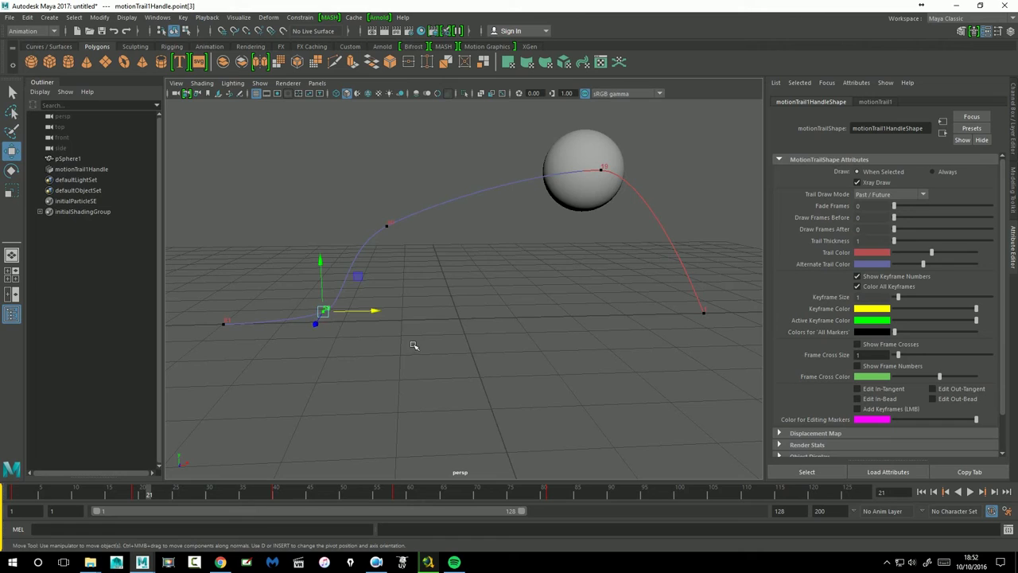
{"action": "left_click", "coordinate": [387, 229]}
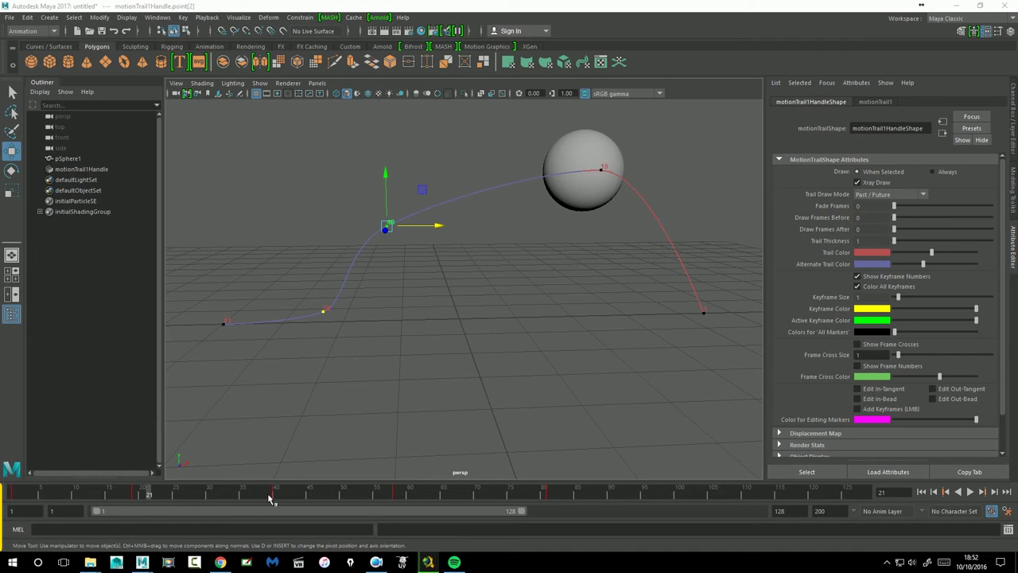
{"action": "left_click", "coordinate": [857, 344]}
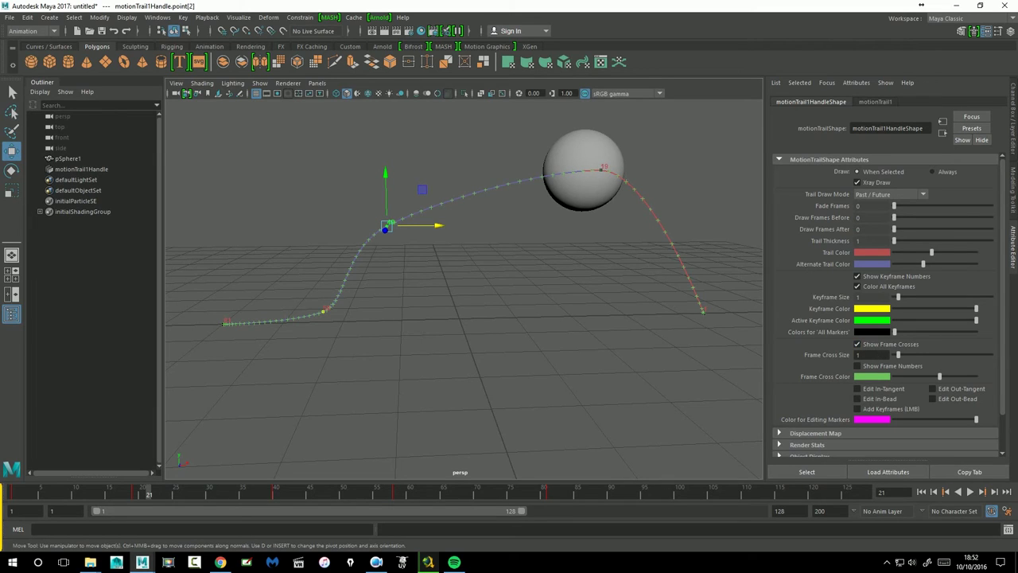
Preview the trail, stop at frame 31, and set Frame Cross Size to 3
{"action": "key", "text": "alt+v"}
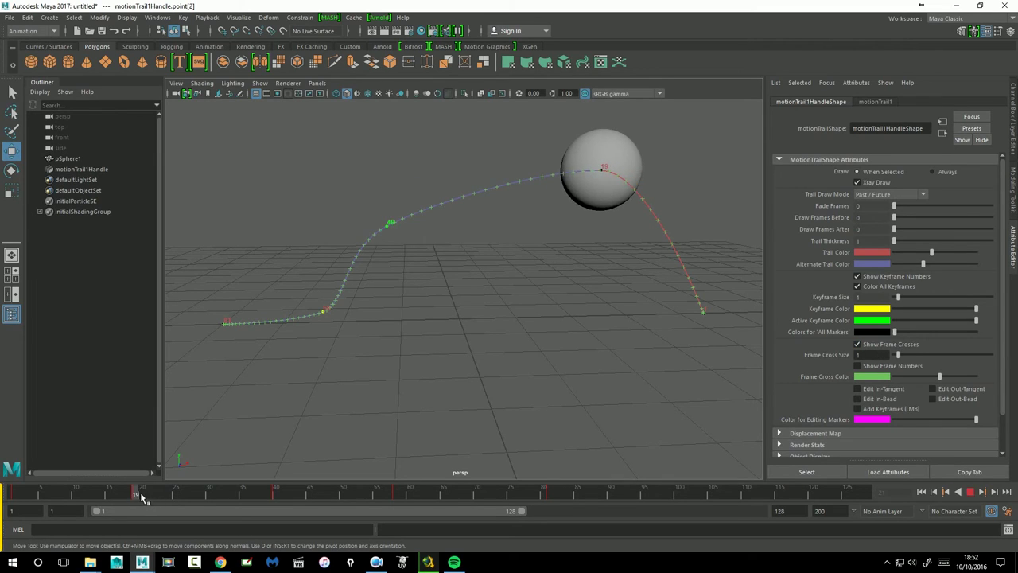
{"action": "key", "text": "Escape"}
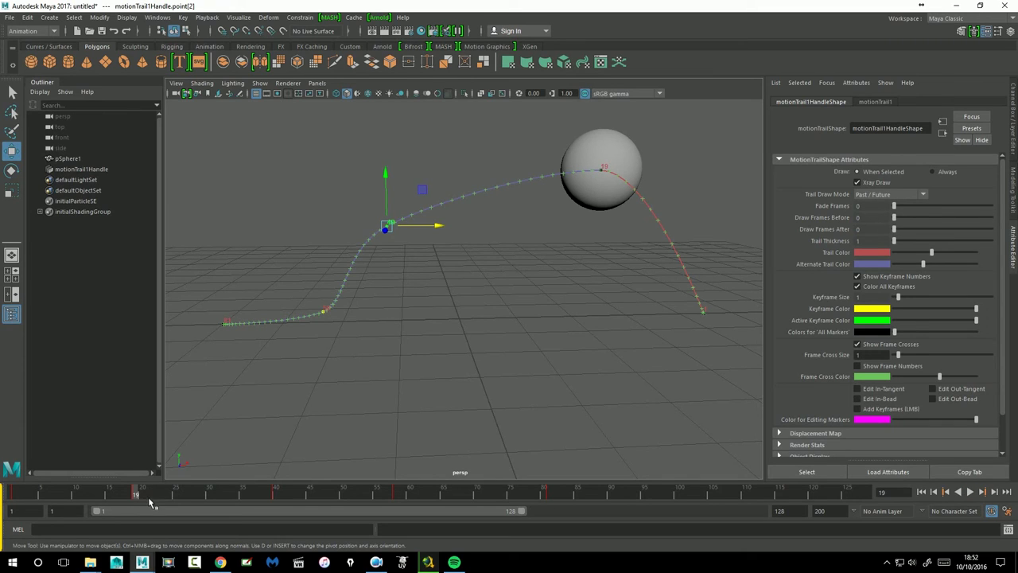
{"action": "key", "text": "alt+v"}
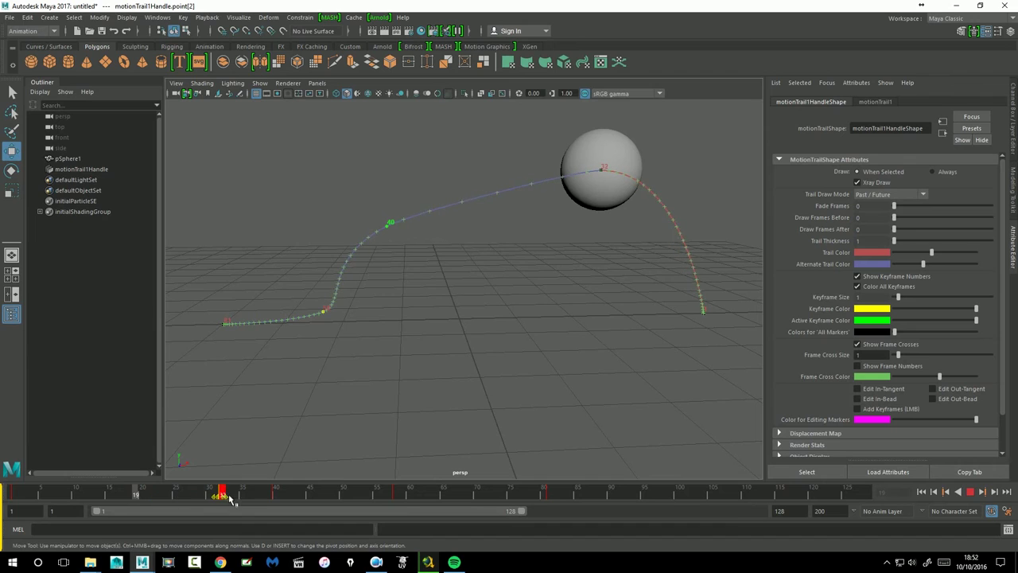
{"action": "key", "text": "Escape"}
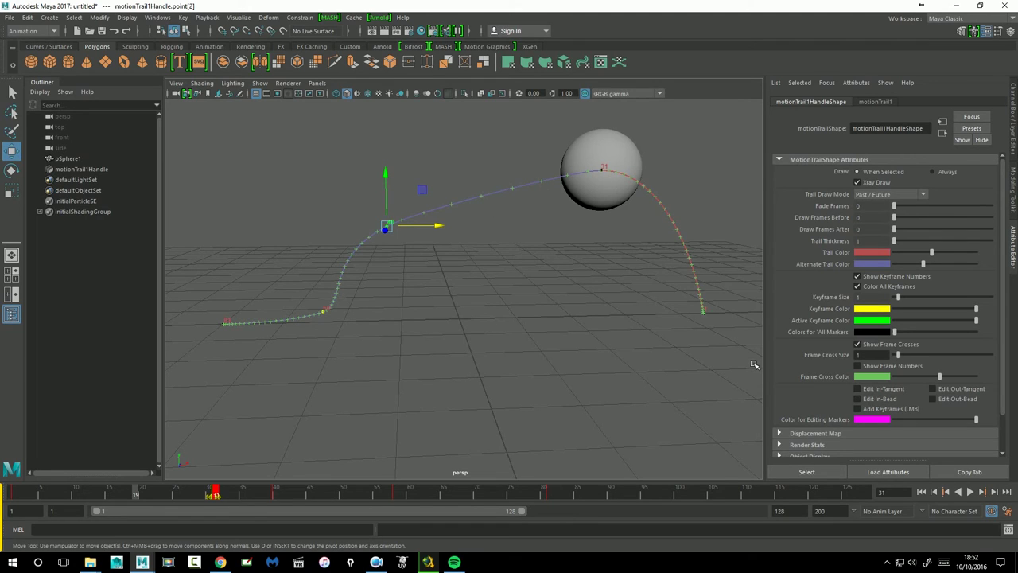
{"action": "left_click_drag", "start_coordinate": [903, 360], "coordinate": [917, 362]}
Toggle frame numbers off again, try blue then green frame crosses, and hide the frame crosses
{"action": "left_click", "coordinate": [875, 368]}
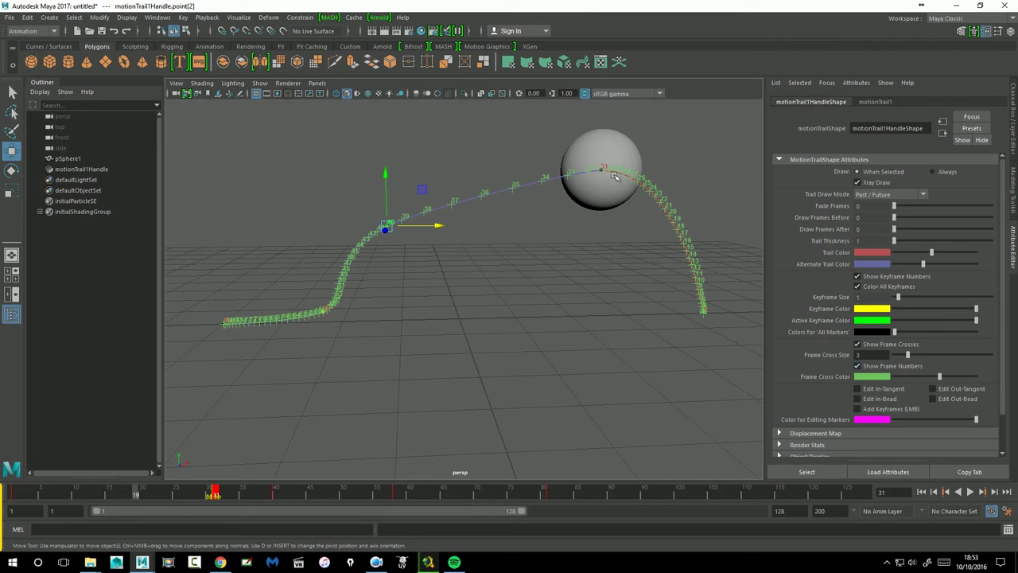
{"action": "left_click", "coordinate": [874, 366]}
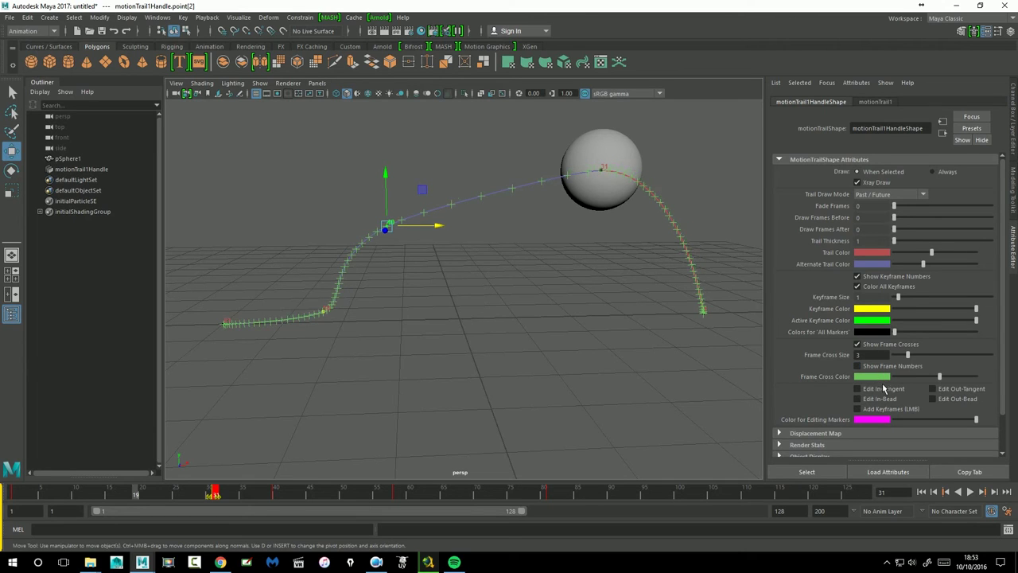
{"action": "left_click", "coordinate": [881, 377]}
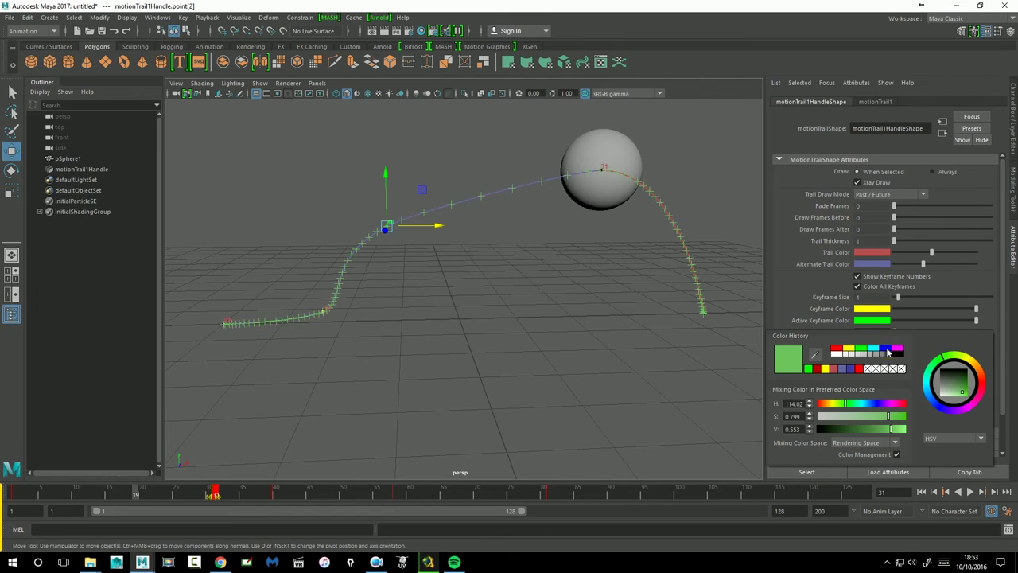
{"action": "left_click", "coordinate": [889, 353]}
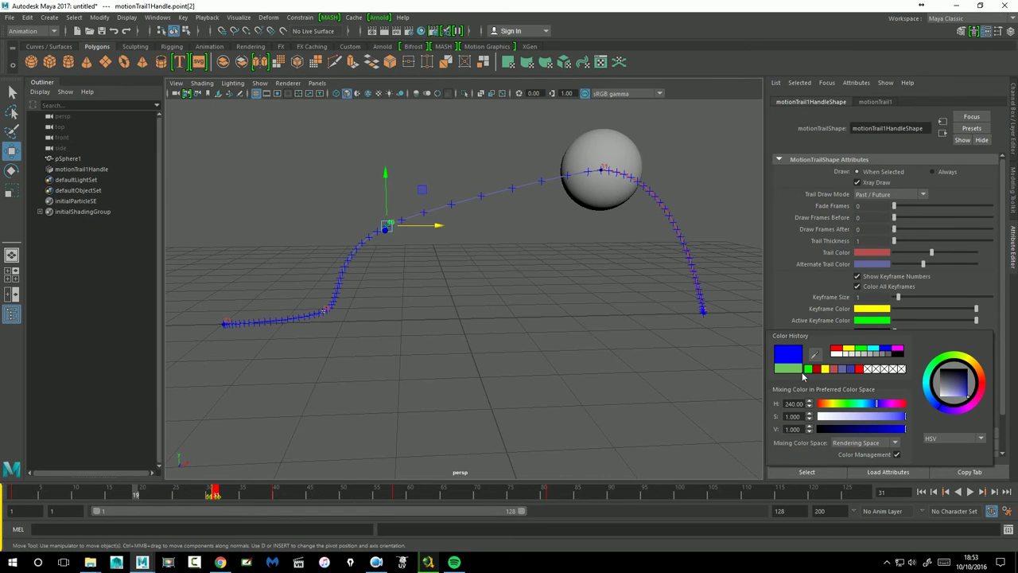
{"action": "left_click", "coordinate": [798, 371]}
{"action": "left_click", "coordinate": [873, 350]}
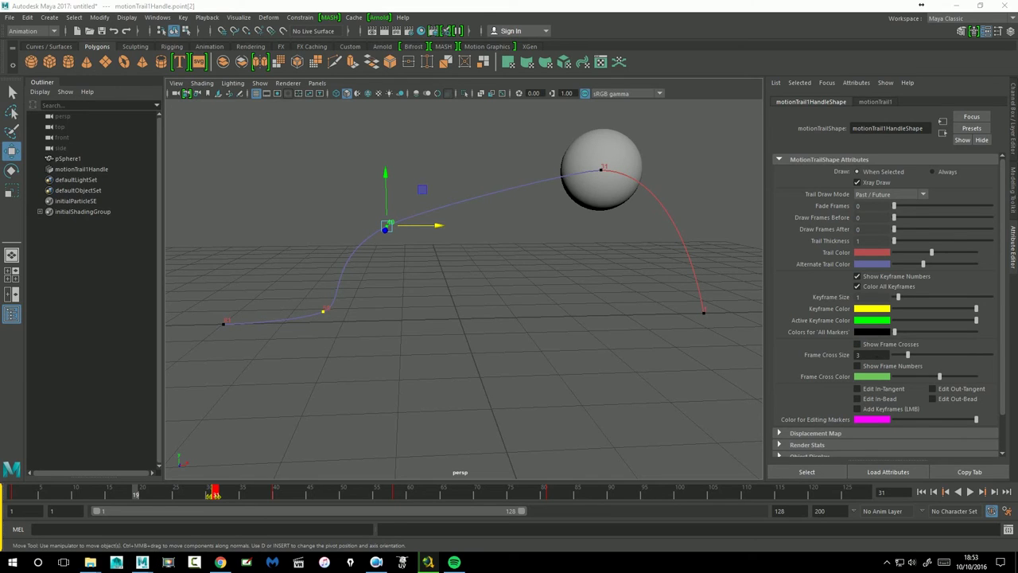
Select a high keyframe on the trail and pull its out-tangent handle down
{"action": "left_click", "coordinate": [481, 219]}
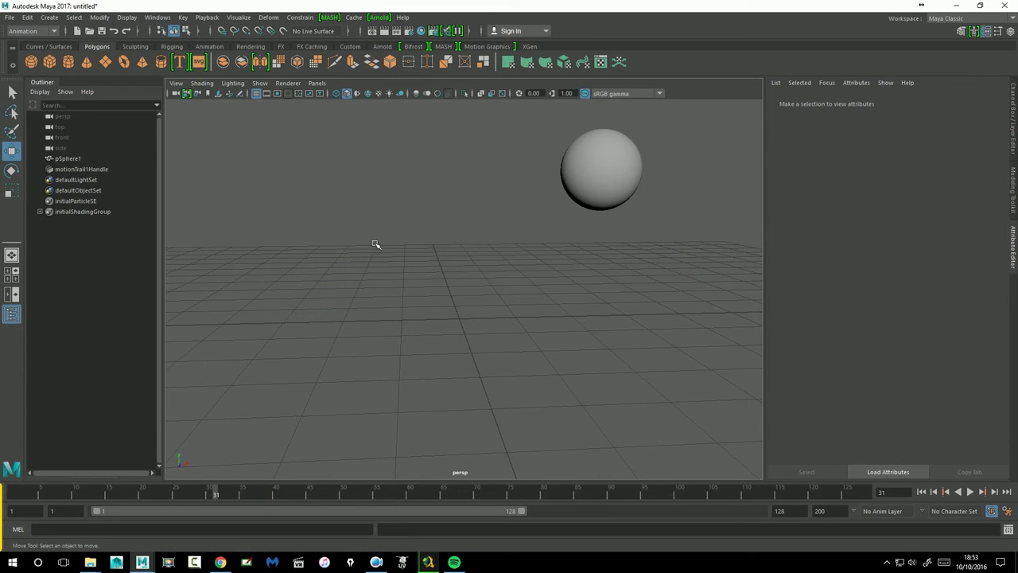
{"action": "left_click", "coordinate": [80, 168]}
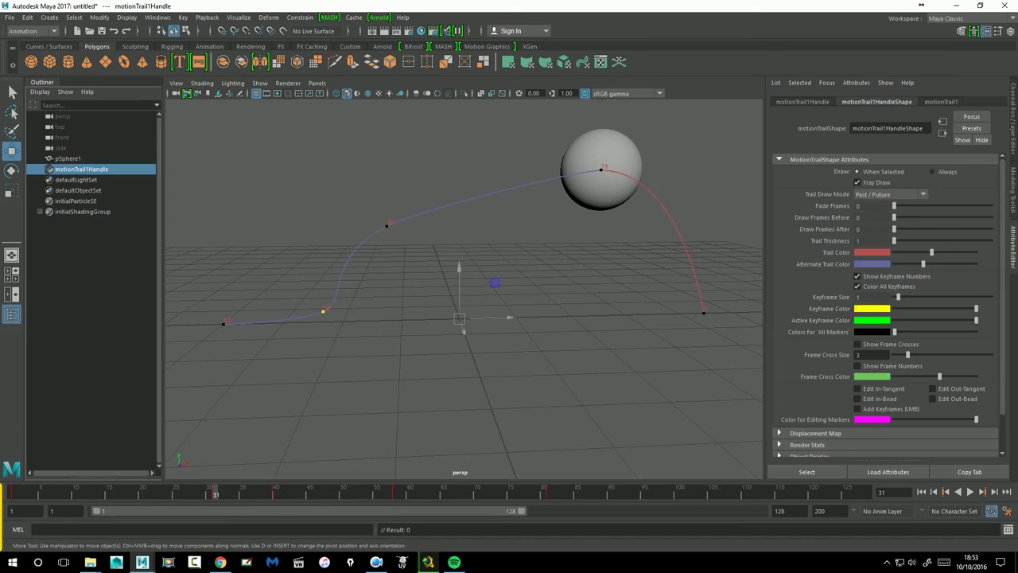
{"action": "left_click", "coordinate": [385, 225]}
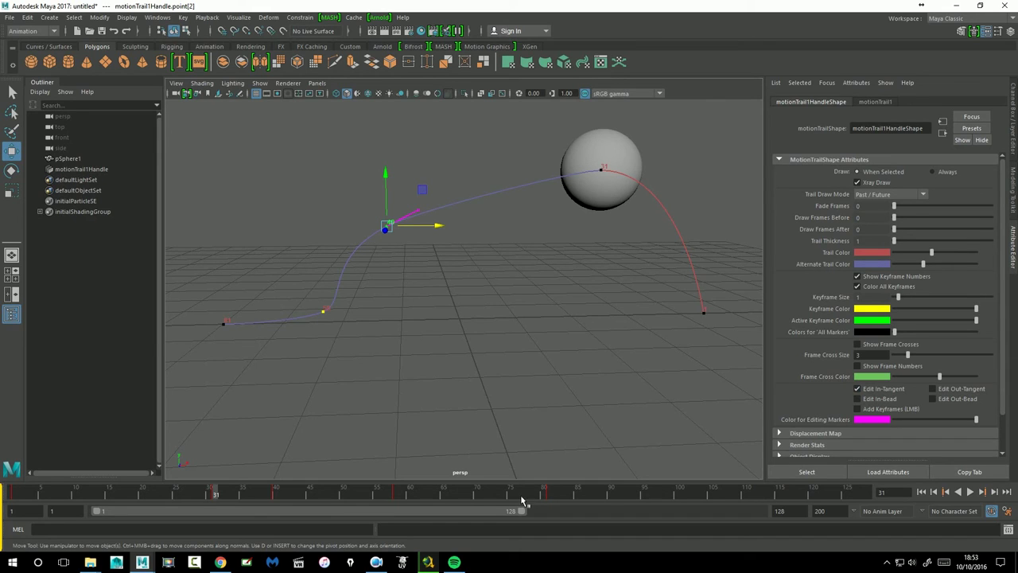
{"action": "right_click_drag", "start_coordinate": [386, 239], "coordinate": [510, 245], "text": "alt"}
{"action": "mouse_move", "coordinate": [491, 265]}
{"action": "left_mouse_down", "text": "alt"}
{"action": "mouse_move", "coordinate": [416, 323]}
{"action": "mouse_move", "coordinate": [421, 311]}
{"action": "left_mouse_up", "text": "alt"}
{"action": "left_click", "coordinate": [450, 230]}
{"action": "left_click_drag", "start_coordinate": [453, 182], "coordinate": [445, 164]}
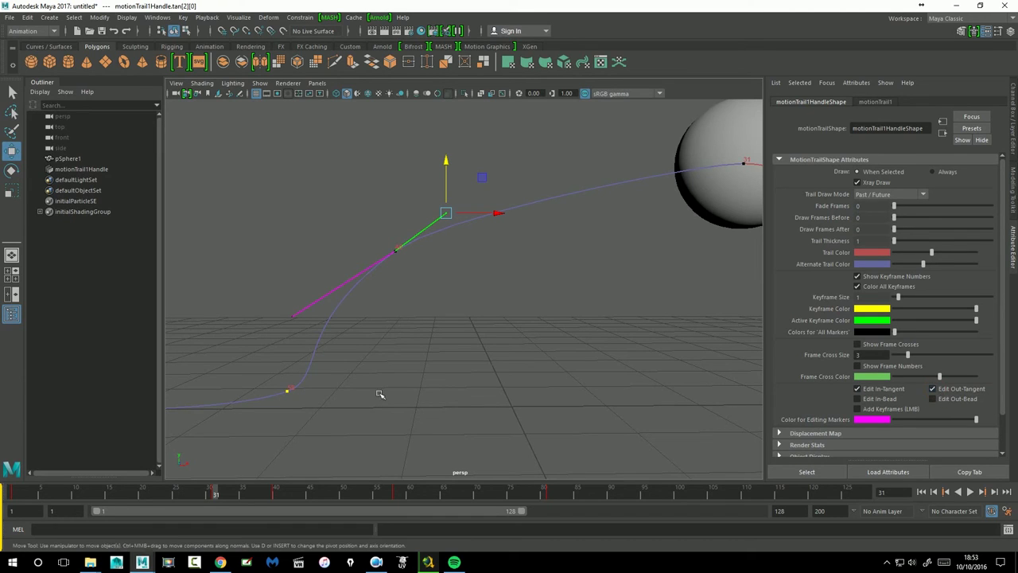
Swing the keyframe's in-tangent upward and switch on in-tangent editing
{"action": "left_click", "coordinate": [292, 316]}
{"action": "left_click_drag", "start_coordinate": [309, 316], "coordinate": [308, 264]}
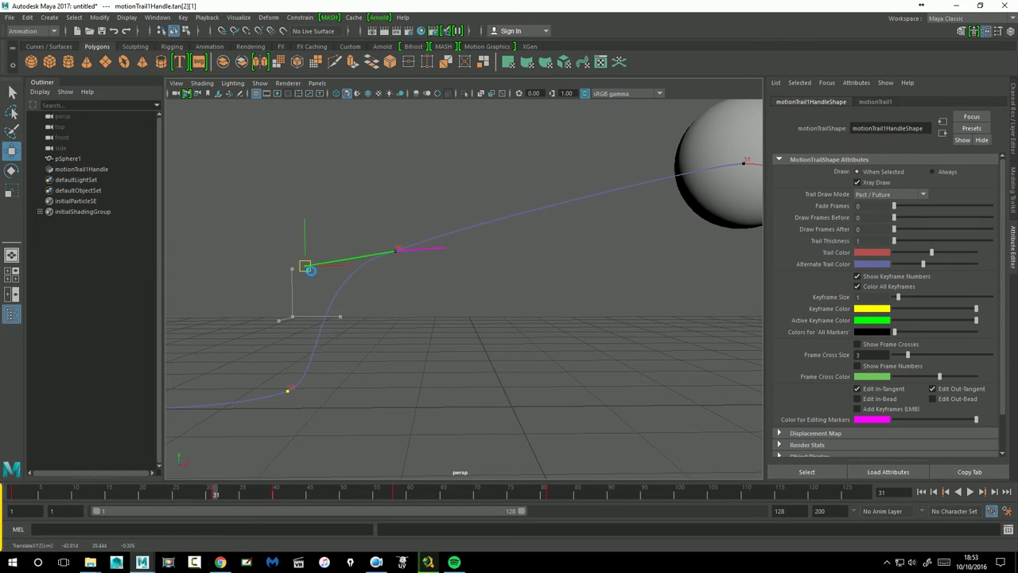
{"action": "left_click_drag", "start_coordinate": [308, 263], "coordinate": [306, 255]}
{"action": "left_click", "coordinate": [883, 400]}
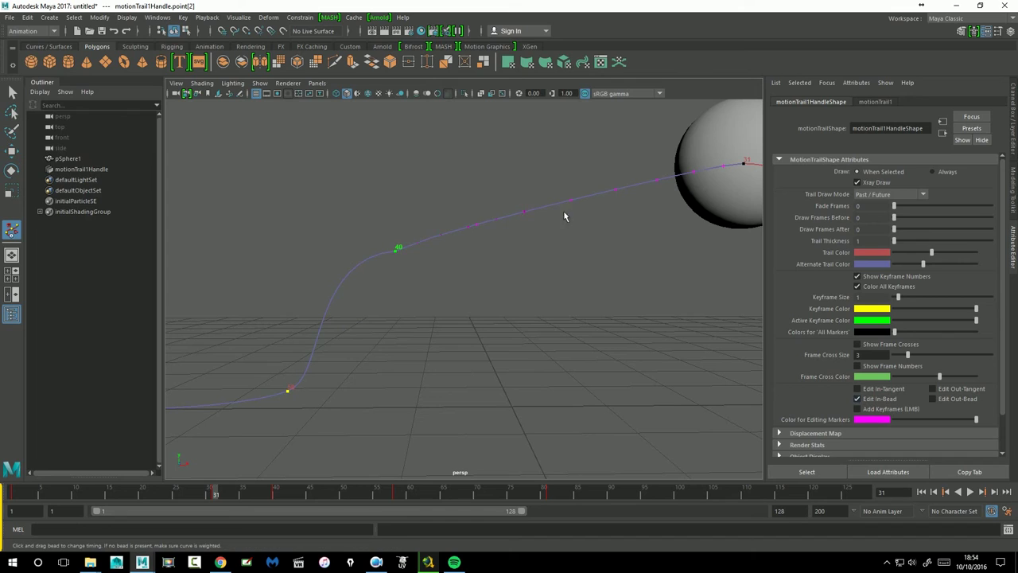
{"action": "left_click", "coordinate": [879, 399]}
{"action": "left_click", "coordinate": [882, 388]}
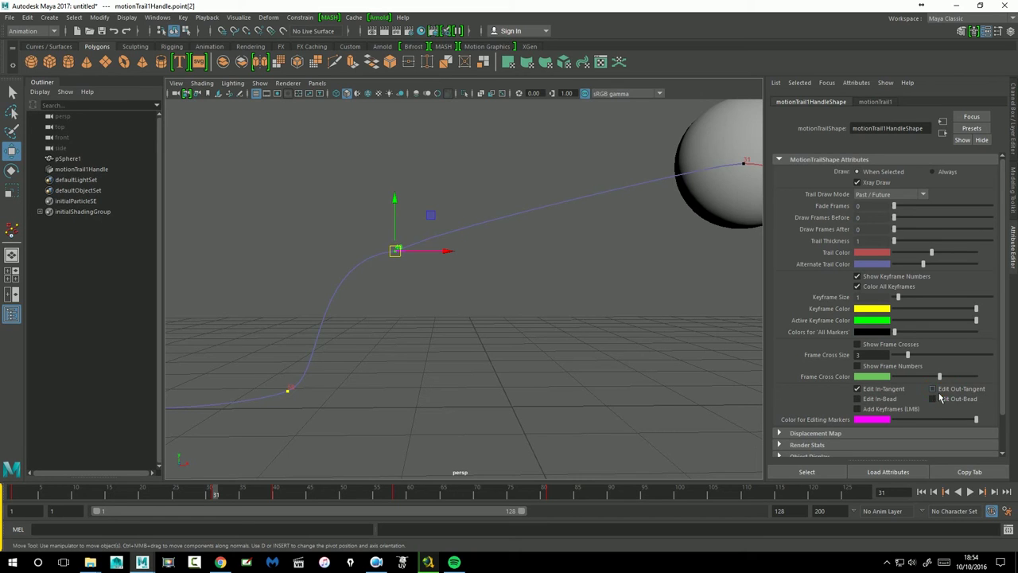
Reselect the motion trail and orbit to see the whole trail and its first keyframe
{"action": "mouse_move", "coordinate": [443, 277]}
{"action": "left_mouse_down", "text": "alt"}
{"action": "mouse_move", "coordinate": [512, 302]}
{"action": "mouse_move", "coordinate": [466, 284]}
{"action": "left_mouse_up", "text": "alt"}
{"action": "left_click", "coordinate": [517, 305]}
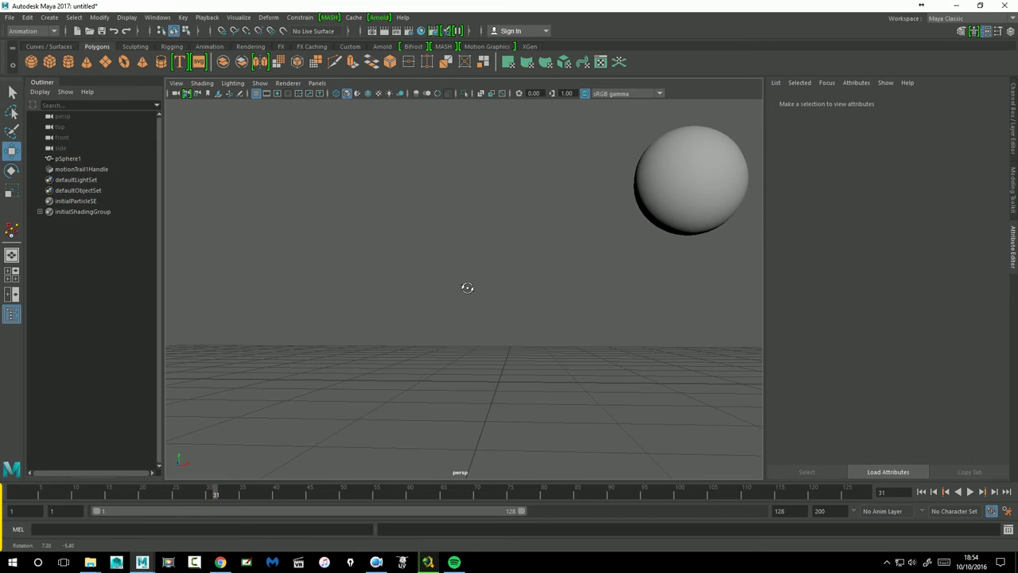
{"action": "left_click", "coordinate": [81, 169]}
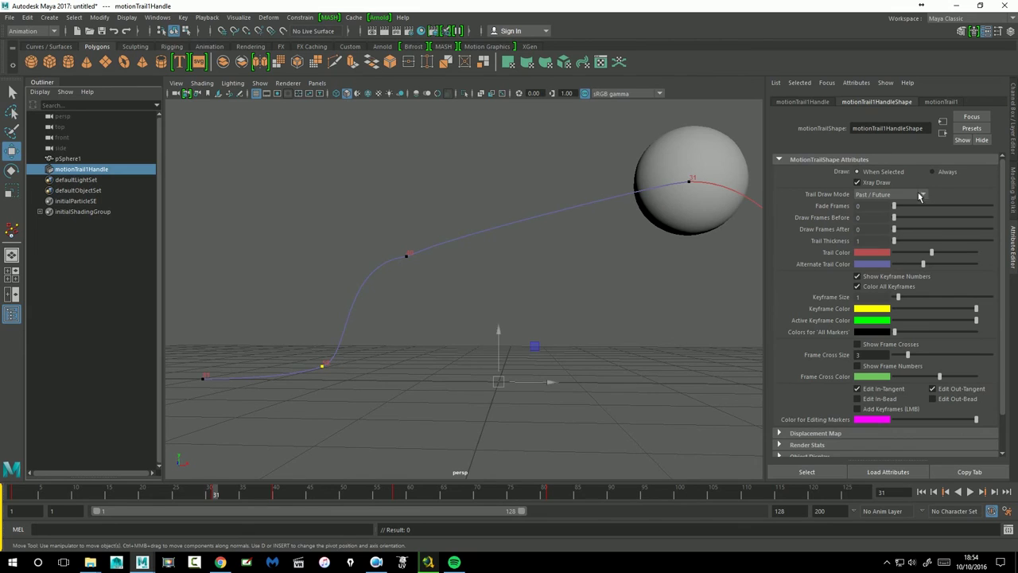
{"action": "left_click", "coordinate": [534, 357]}
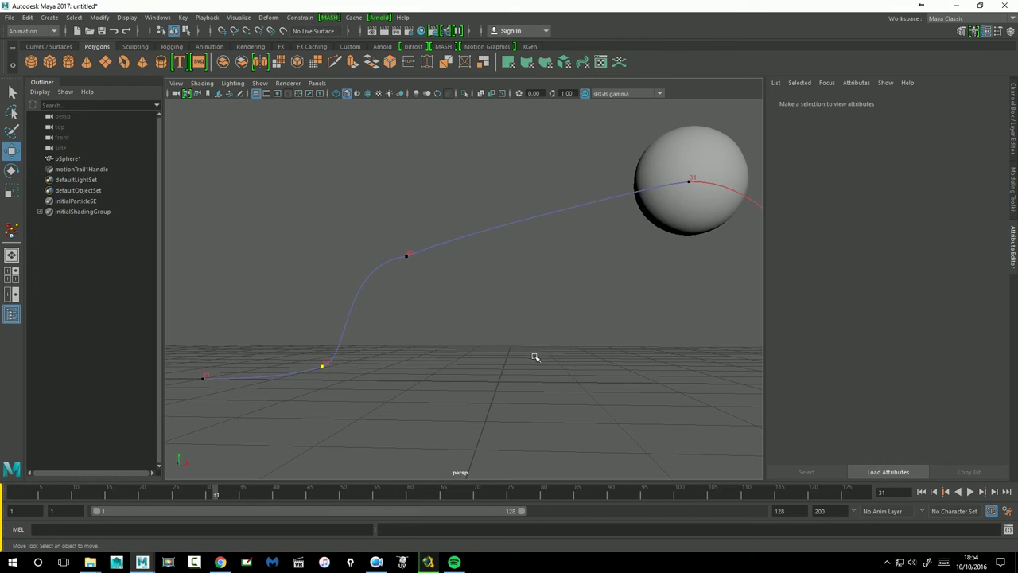
{"action": "left_click_drag", "start_coordinate": [452, 293], "coordinate": [591, 236], "text": "alt"}
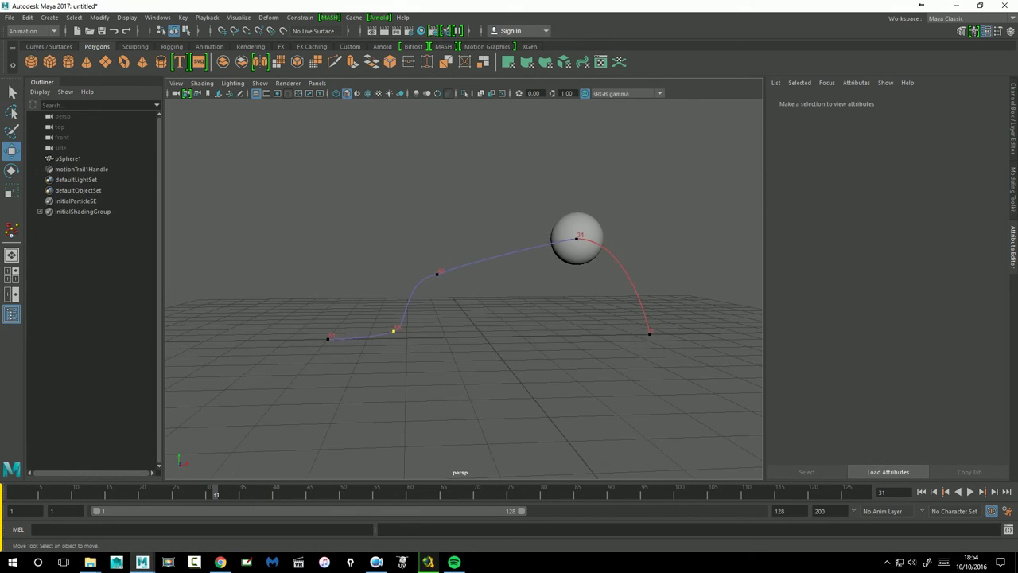
{"action": "left_click", "coordinate": [592, 236]}
{"action": "left_click", "coordinate": [545, 317]}
{"action": "left_click_drag", "start_coordinate": [529, 391], "coordinate": [515, 392], "text": "alt"}
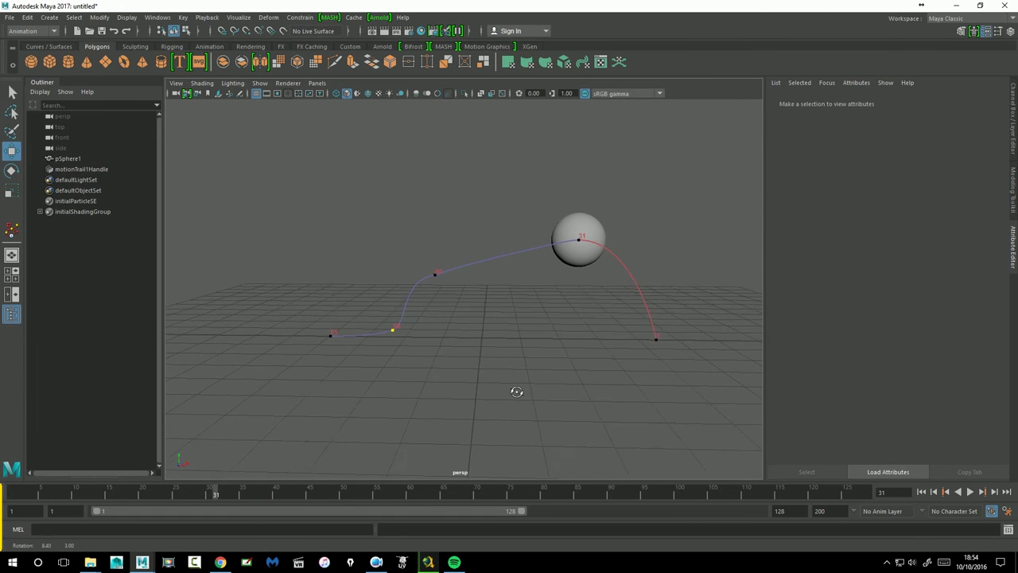
{"action": "left_click", "coordinate": [657, 338]}
{"action": "left_click_drag", "start_coordinate": [693, 409], "coordinate": [512, 390], "text": "alt"}
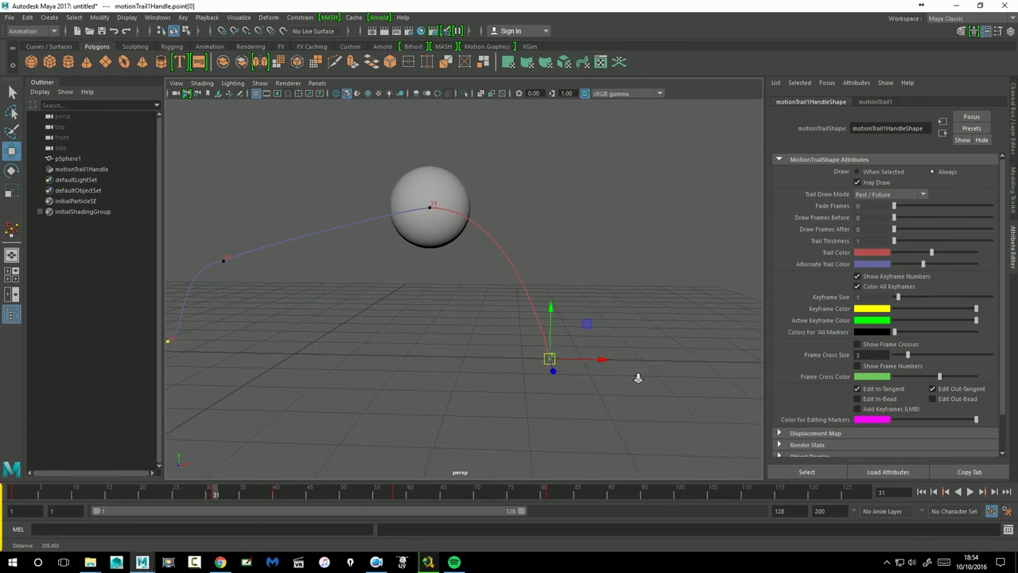
Pull the tangent of the keyframe near the trail's start right to form an S-curve
{"action": "left_click", "coordinate": [197, 257]}
{"action": "mouse_move", "coordinate": [263, 320]}
{"action": "left_mouse_down", "text": "alt"}
{"action": "mouse_move", "coordinate": [461, 311]}
{"action": "mouse_move", "coordinate": [364, 385]}
{"action": "left_mouse_up", "text": "alt"}
{"action": "left_click", "coordinate": [335, 341]}
{"action": "left_click_drag", "start_coordinate": [335, 340], "coordinate": [348, 339]}
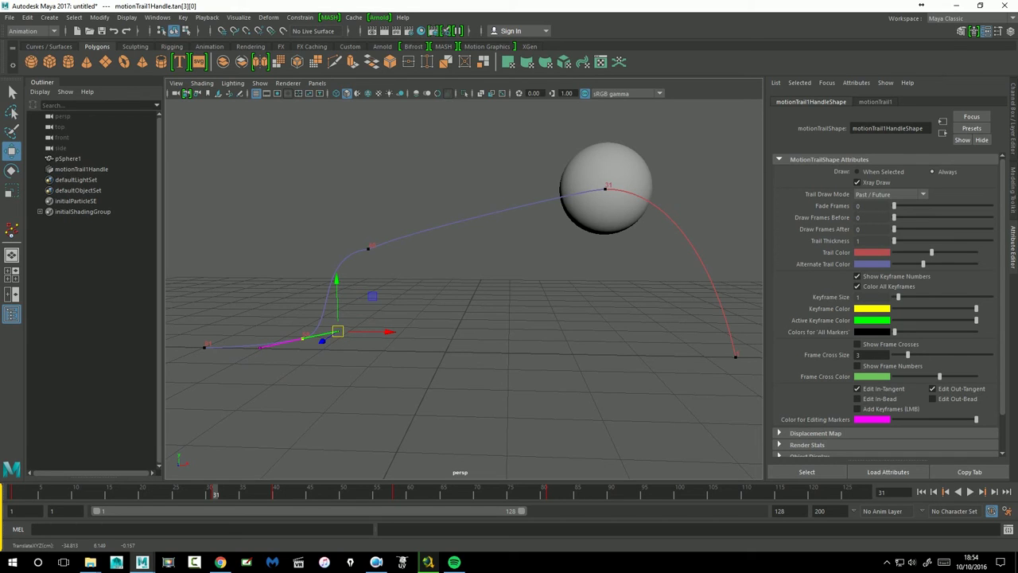
{"action": "left_click", "coordinate": [642, 384]}
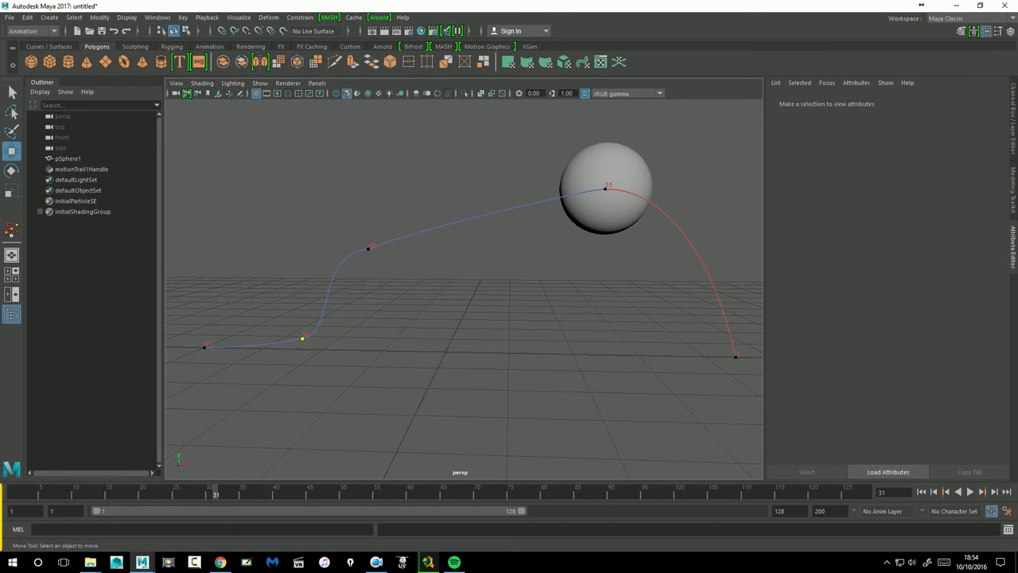
{"action": "left_click", "coordinate": [369, 248]}
{"action": "mouse_move", "coordinate": [640, 360]}
{"action": "left_mouse_down", "text": "alt"}
{"action": "mouse_move", "coordinate": [659, 354]}
{"action": "mouse_move", "coordinate": [520, 302]}
{"action": "mouse_move", "coordinate": [673, 307]}
{"action": "left_mouse_up", "text": "alt"}
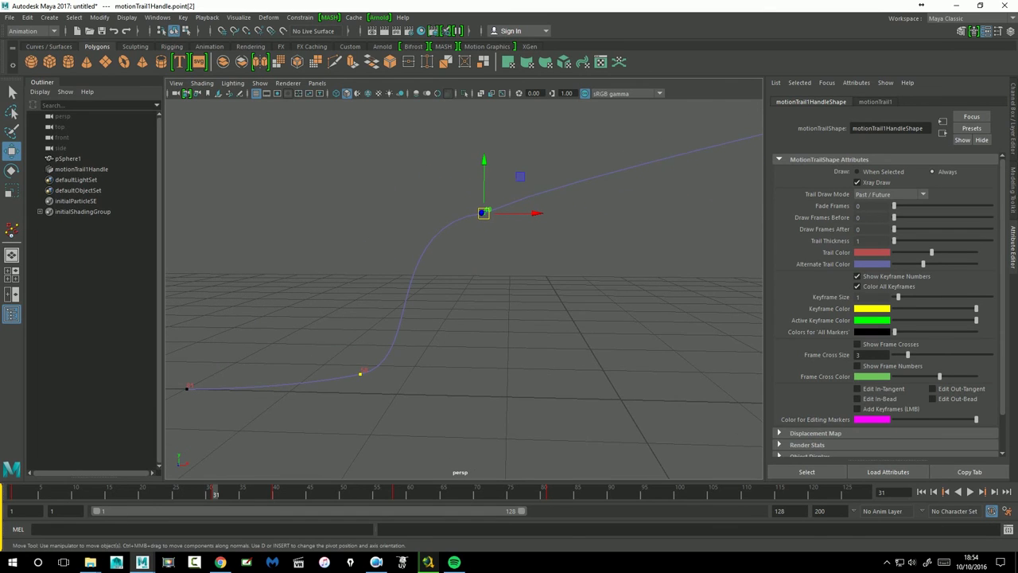
Enable Edit In-Bead and slide the in-beads near frame 40, undoing the last adjustment
{"action": "left_click", "coordinate": [873, 399]}
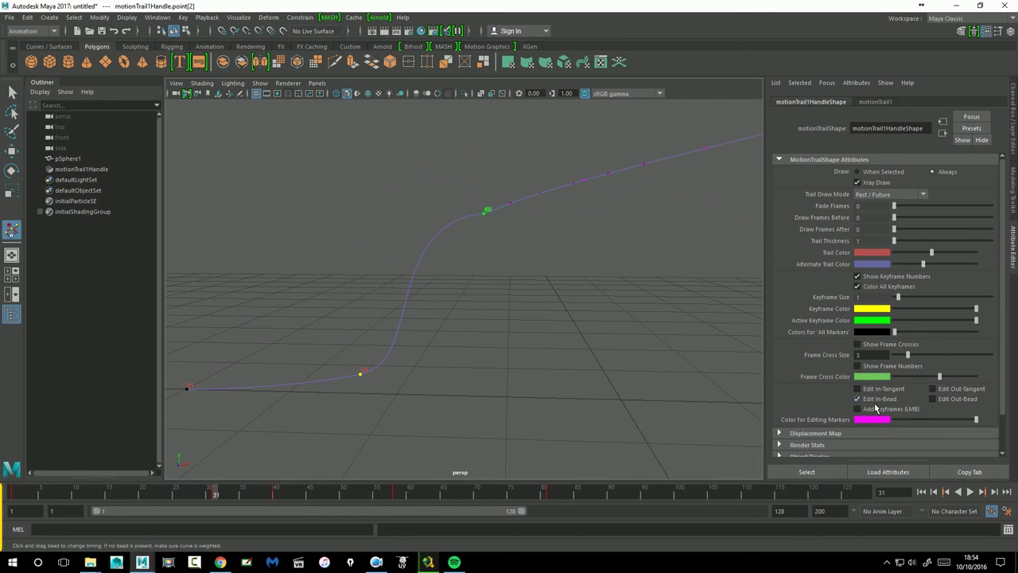
{"action": "mouse_move", "coordinate": [618, 252]}
{"action": "left_mouse_down", "text": "alt"}
{"action": "mouse_move", "coordinate": [533, 316]}
{"action": "mouse_move", "coordinate": [559, 288]}
{"action": "mouse_move", "coordinate": [402, 347]}
{"action": "left_mouse_up", "text": "alt"}
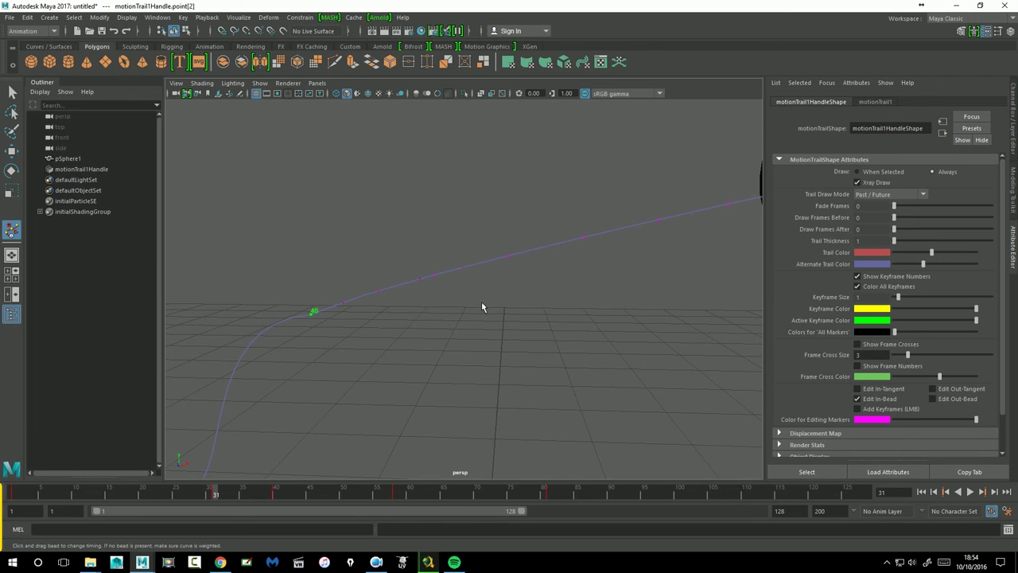
{"action": "left_click", "coordinate": [11, 150]}
{"action": "left_click", "coordinate": [858, 399]}
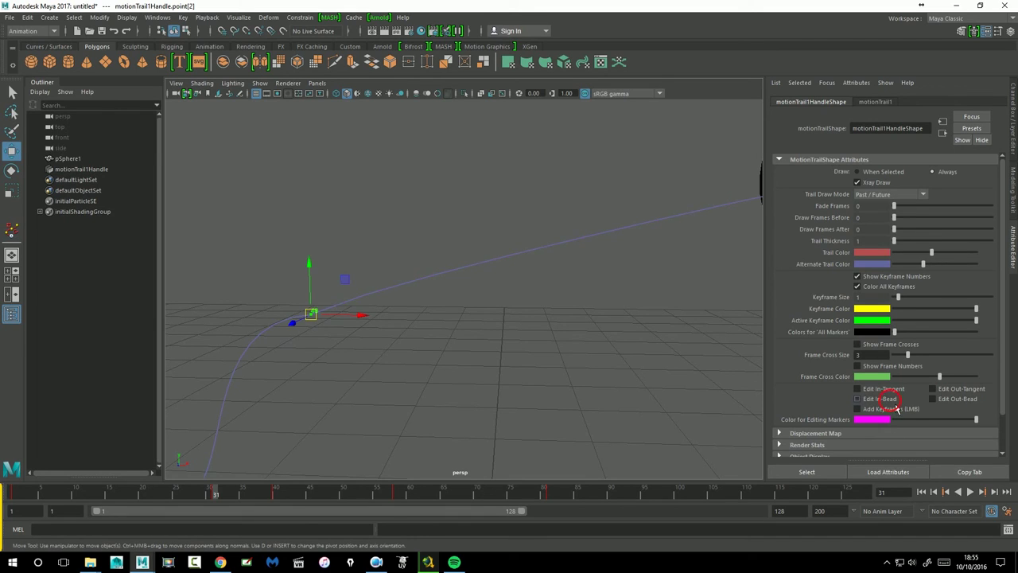
{"action": "left_click_drag", "start_coordinate": [424, 284], "coordinate": [437, 285]}
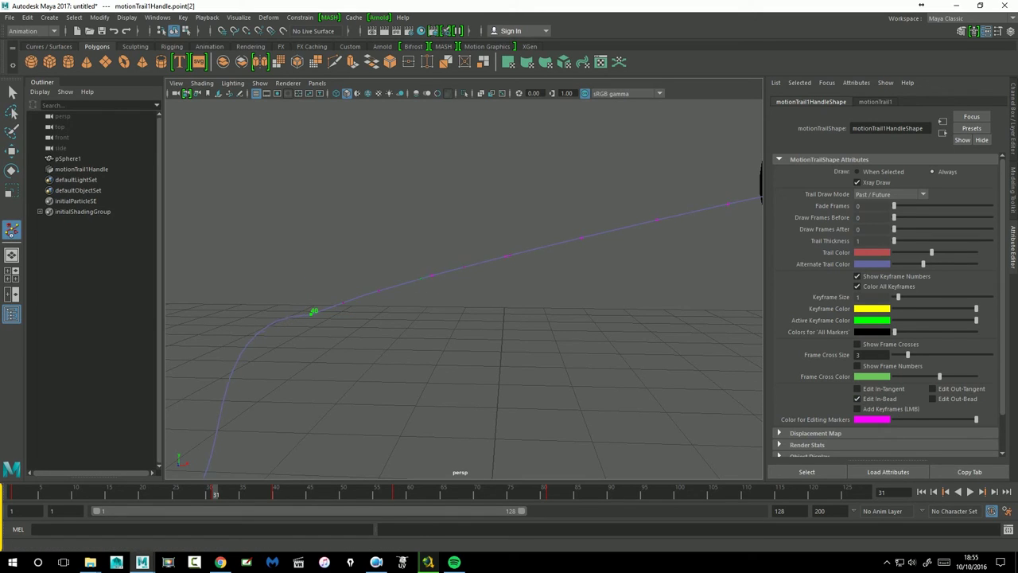
{"action": "left_click_drag", "start_coordinate": [506, 269], "coordinate": [645, 236]}
{"action": "left_click_drag", "start_coordinate": [544, 253], "coordinate": [378, 309]}
{"action": "key", "text": "ctrl+z"}
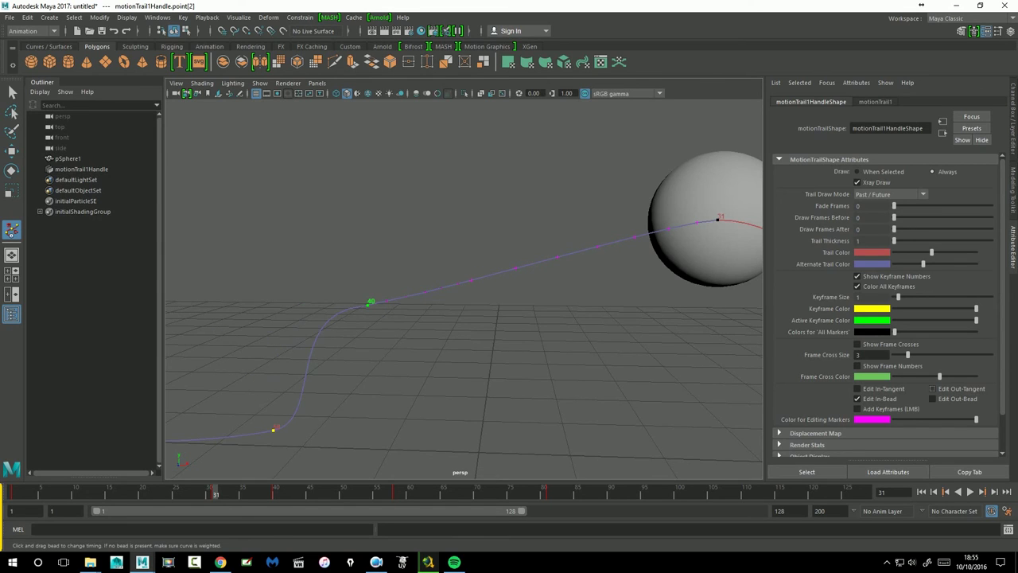
Switch to Edit Out-Bead and pull an out-bead down on the trail's lower curve
{"action": "left_click", "coordinate": [857, 398]}
{"action": "left_click", "coordinate": [932, 398]}
{"action": "mouse_move", "coordinate": [466, 291]}
{"action": "left_mouse_down", "text": "alt"}
{"action": "mouse_move", "coordinate": [401, 368]}
{"action": "mouse_move", "coordinate": [412, 342]}
{"action": "left_mouse_up", "text": "alt"}
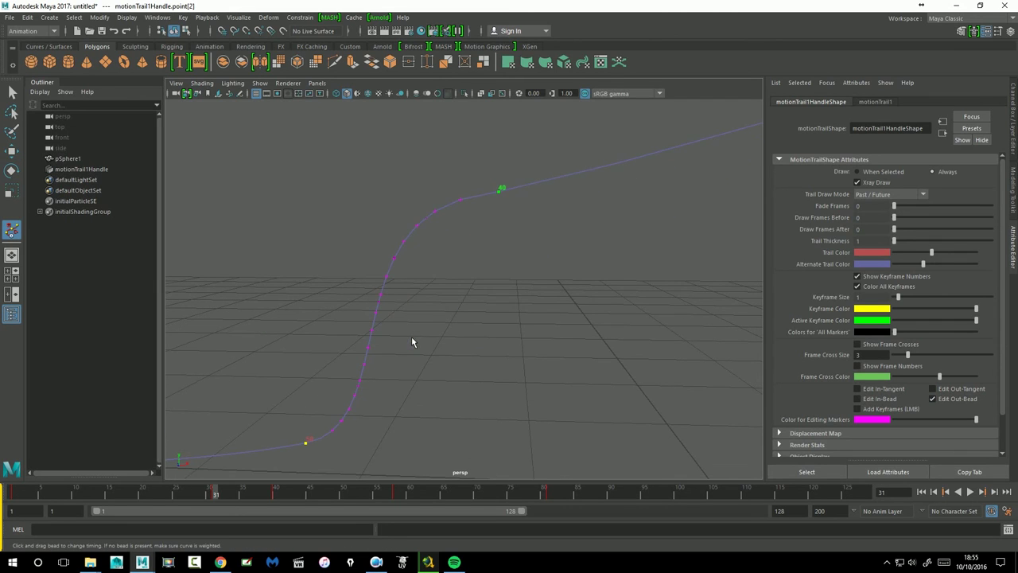
{"action": "left_click", "coordinate": [378, 300]}
{"action": "mouse_move", "coordinate": [385, 318]}
{"action": "left_mouse_down"}
{"action": "mouse_move", "coordinate": [365, 386]}
{"action": "mouse_move", "coordinate": [389, 286]}
{"action": "mouse_move", "coordinate": [405, 268]}
{"action": "mouse_move", "coordinate": [370, 344]}
{"action": "left_mouse_up"}
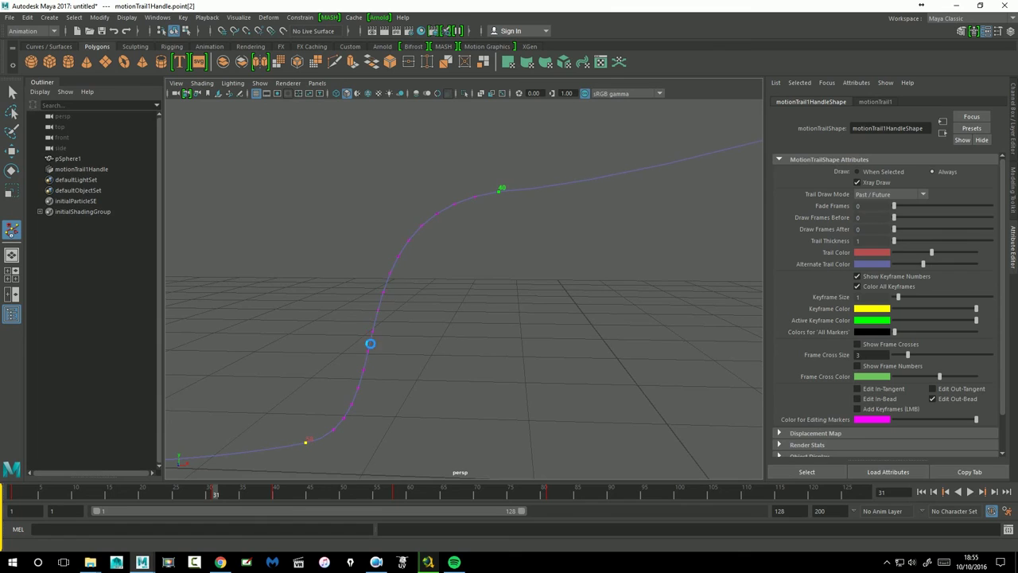
{"action": "left_click", "coordinate": [932, 398]}
{"action": "left_click", "coordinate": [880, 412]}
Add a new keyframe on the sphere's trail and pull it down into a dip
{"action": "key", "text": "w"}
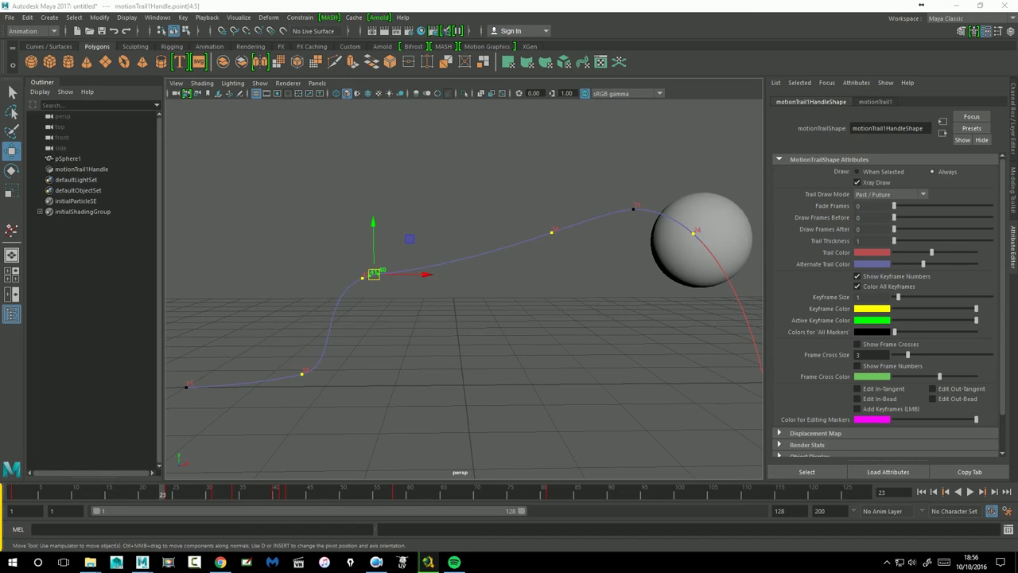
{"action": "left_click", "coordinate": [753, 359]}
{"action": "left_click", "coordinate": [551, 232]}
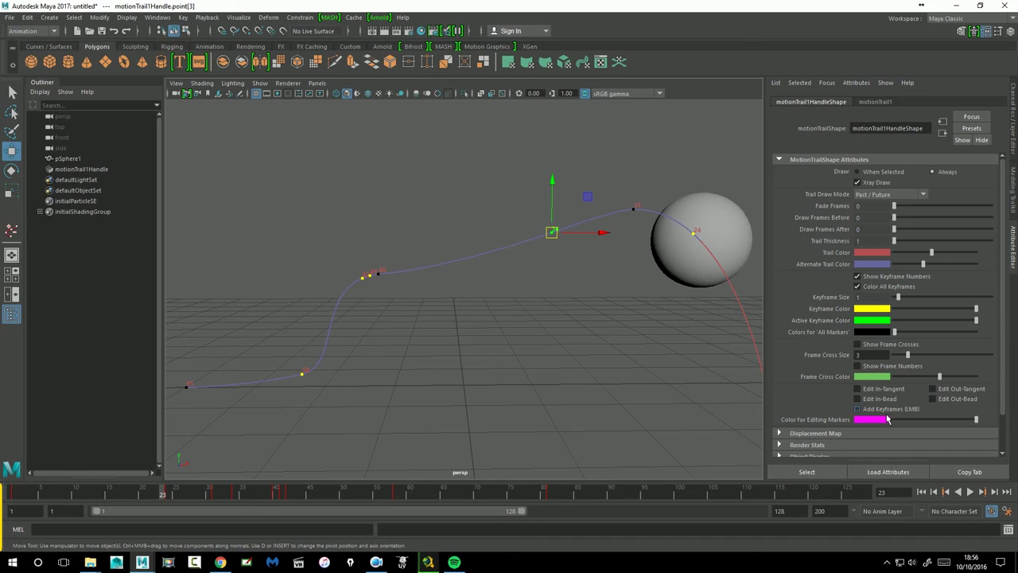
{"action": "left_click", "coordinate": [477, 267]}
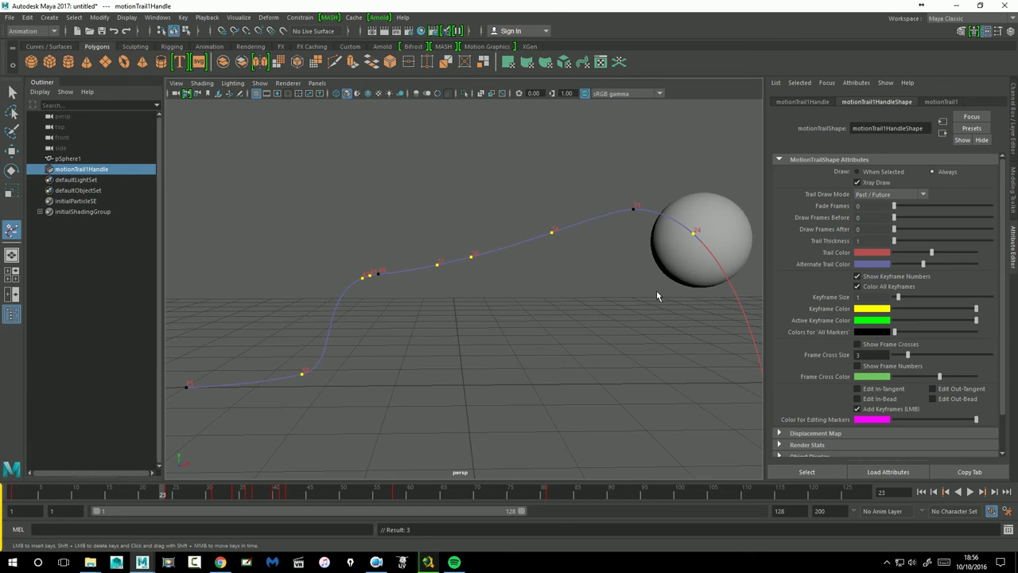
{"action": "left_click", "coordinate": [11, 151]}
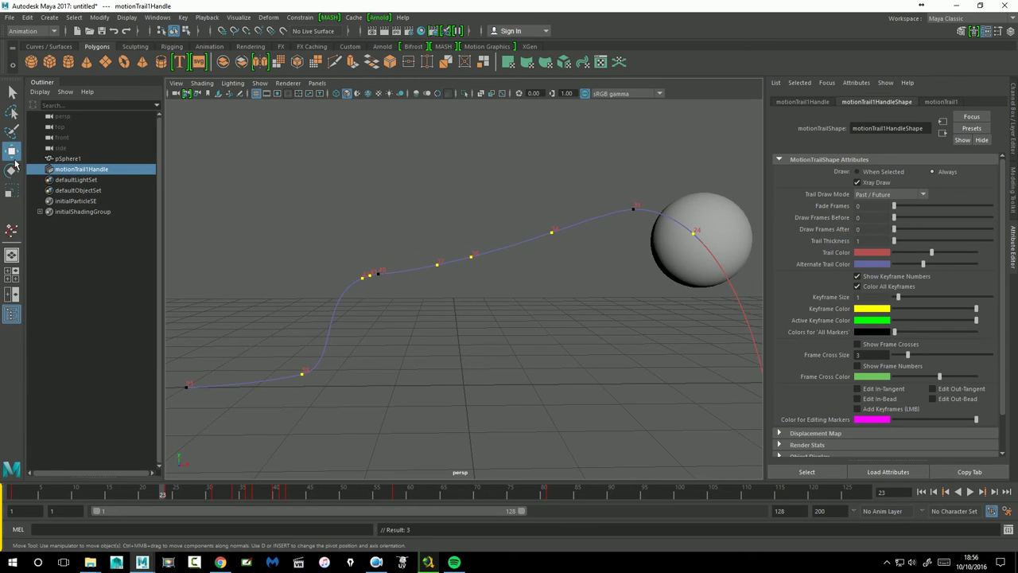
{"action": "left_click", "coordinate": [437, 264]}
{"action": "left_click_drag", "start_coordinate": [446, 226], "coordinate": [446, 255]}
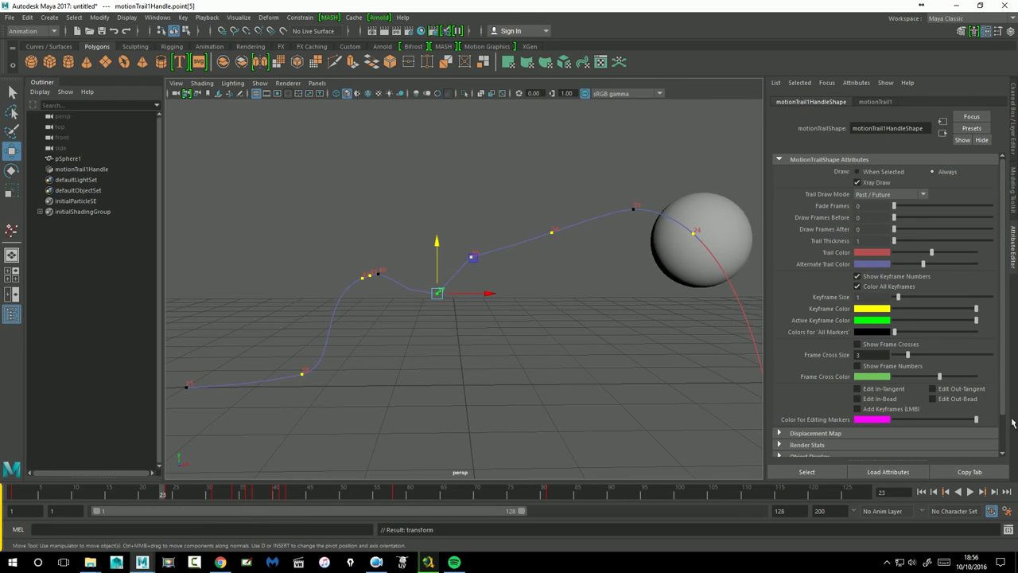
Set the Color for Editing Markers to white
{"action": "left_click", "coordinate": [872, 421]}
{"action": "left_click", "coordinate": [653, 371]}
{"action": "left_click", "coordinate": [652, 370]}
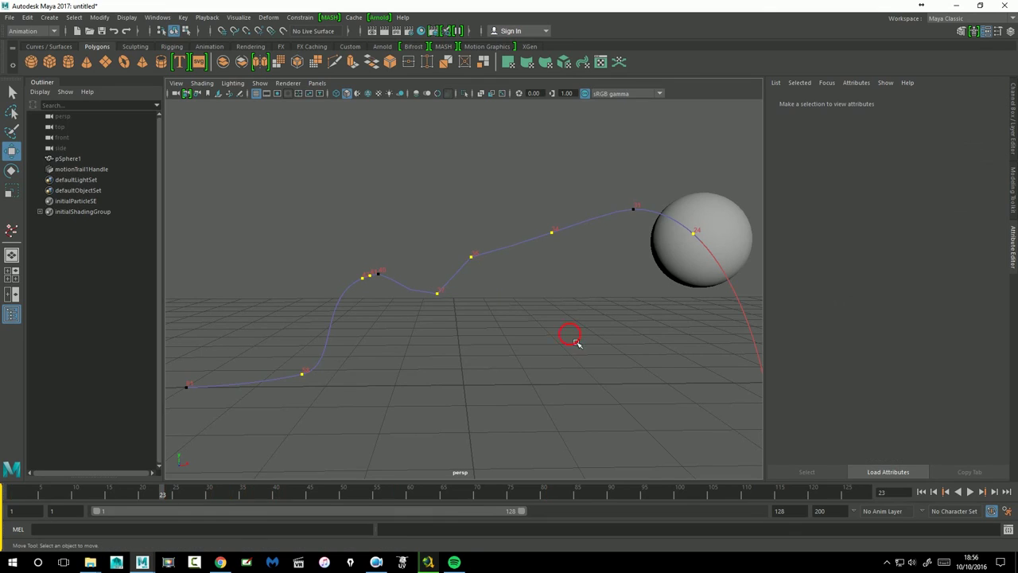
Select the neighbouring trail keyframes, then orbit closer around the trail
{"action": "left_click_drag", "start_coordinate": [439, 244], "coordinate": [493, 266]}
{"action": "mouse_move", "coordinate": [938, 422]}
{"action": "left_mouse_down"}
{"action": "mouse_move", "coordinate": [930, 427]}
{"action": "mouse_move", "coordinate": [1015, 422]}
{"action": "left_mouse_up"}
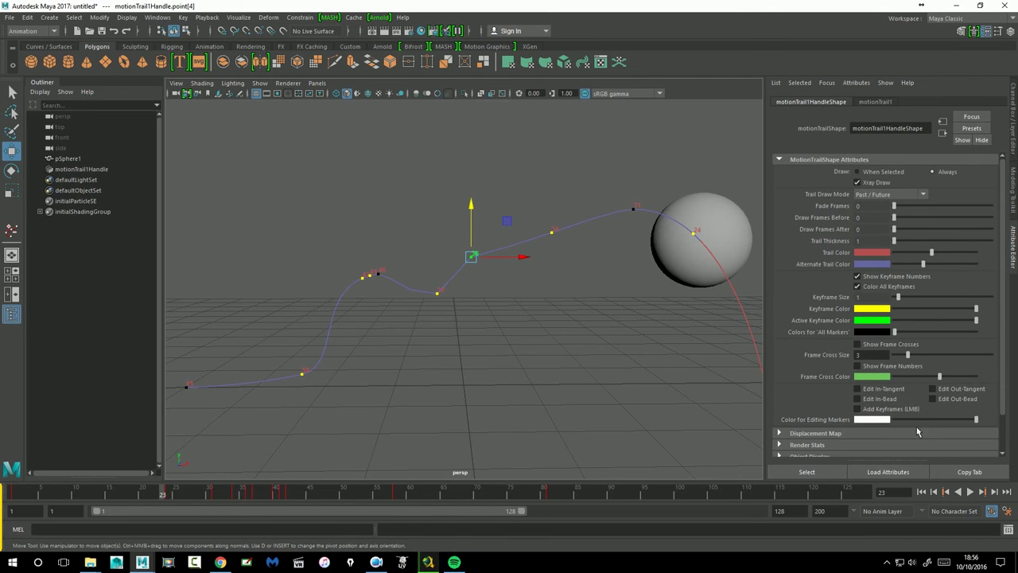
{"action": "left_click", "coordinate": [562, 348]}
{"action": "left_click_drag", "start_coordinate": [430, 222], "coordinate": [518, 342]}
{"action": "left_click", "coordinate": [475, 230]}
{"action": "mouse_move", "coordinate": [525, 245]}
{"action": "left_mouse_down", "text": "alt"}
{"action": "mouse_move", "coordinate": [530, 311]}
{"action": "mouse_move", "coordinate": [480, 320]}
{"action": "left_mouse_up", "text": "alt"}
{"action": "right_click_drag", "start_coordinate": [479, 320], "coordinate": [569, 323], "text": "alt"}
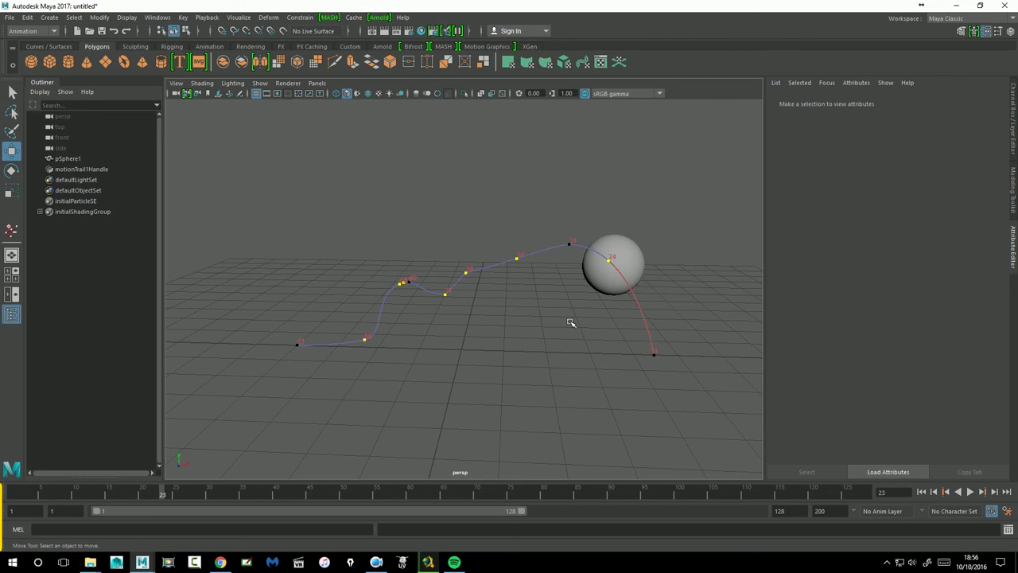
Orbit around the edited trail from another angle and select pSphere1
{"action": "mouse_move", "coordinate": [589, 294]}
{"action": "left_mouse_down", "text": "alt"}
{"action": "mouse_move", "coordinate": [433, 288]}
{"action": "mouse_move", "coordinate": [643, 284]}
{"action": "left_mouse_up", "text": "alt"}
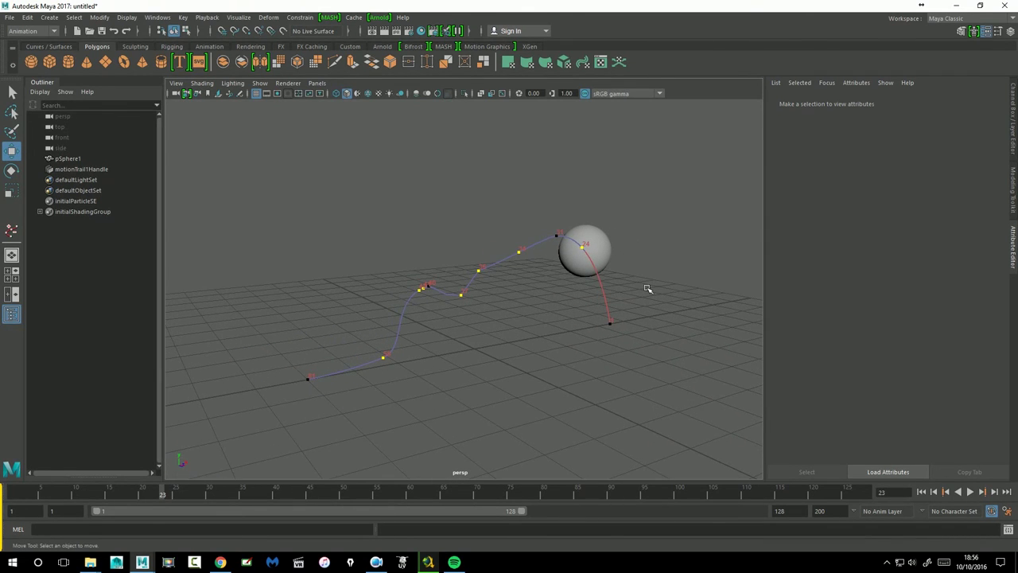
{"action": "mouse_move", "coordinate": [574, 315]}
{"action": "left_mouse_down"}
{"action": "mouse_move", "coordinate": [646, 357]}
{"action": "mouse_move", "coordinate": [547, 385]}
{"action": "mouse_move", "coordinate": [472, 382]}
{"action": "mouse_move", "coordinate": [484, 358]}
{"action": "mouse_move", "coordinate": [484, 387]}
{"action": "mouse_move", "coordinate": [625, 356]}
{"action": "left_mouse_up"}
{"action": "left_click", "coordinate": [517, 299]}
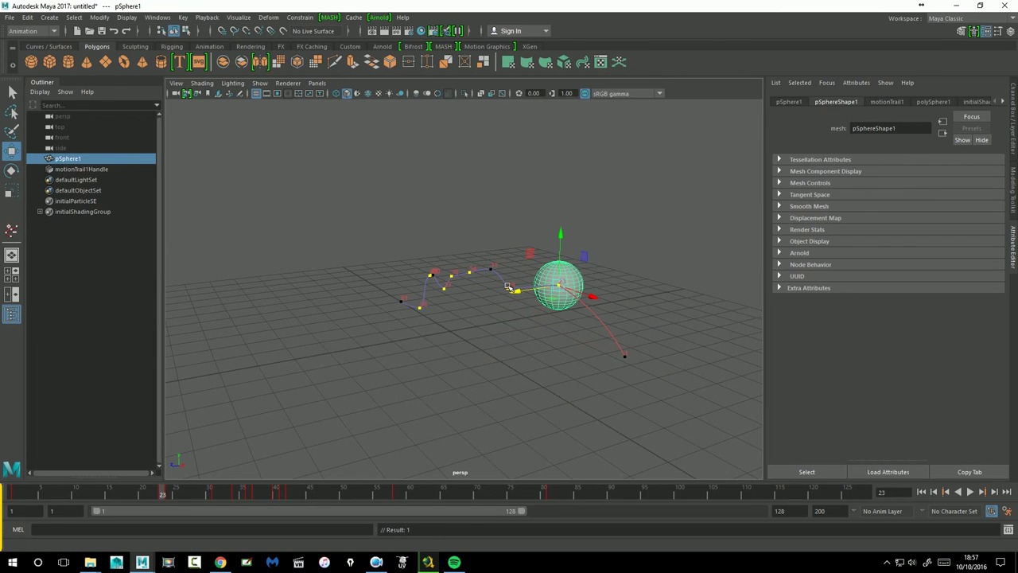
Create a polygon cube, scale it up and give it an editable motion trail
{"action": "left_click", "coordinate": [50, 61]}
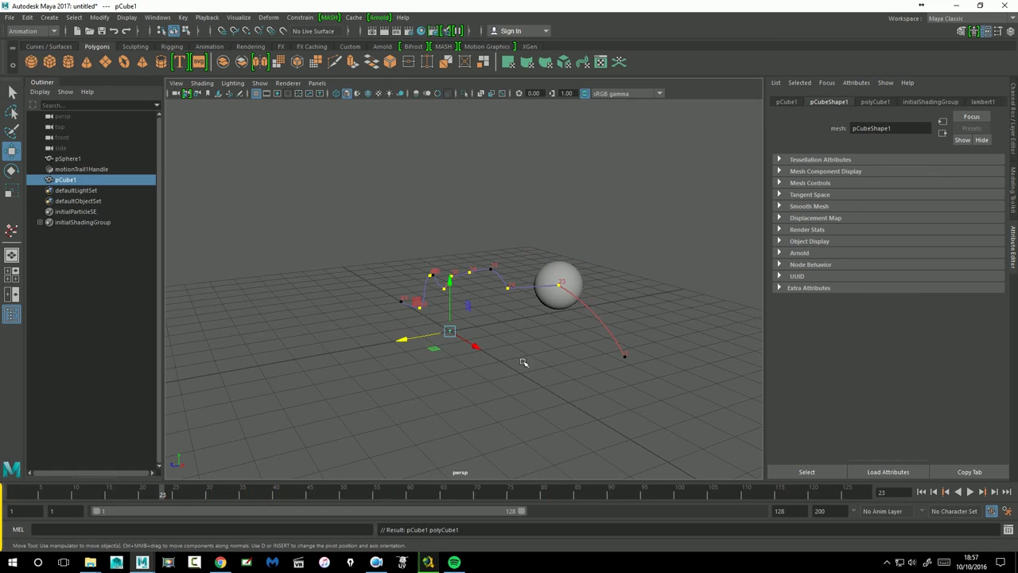
{"action": "key", "text": "r"}
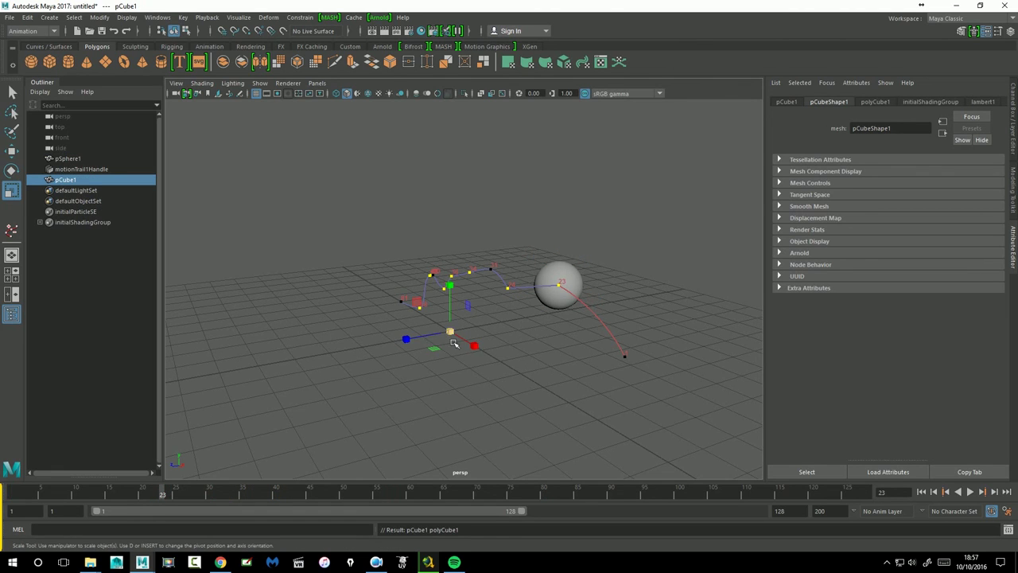
{"action": "left_click_drag", "start_coordinate": [455, 343], "coordinate": [503, 334]}
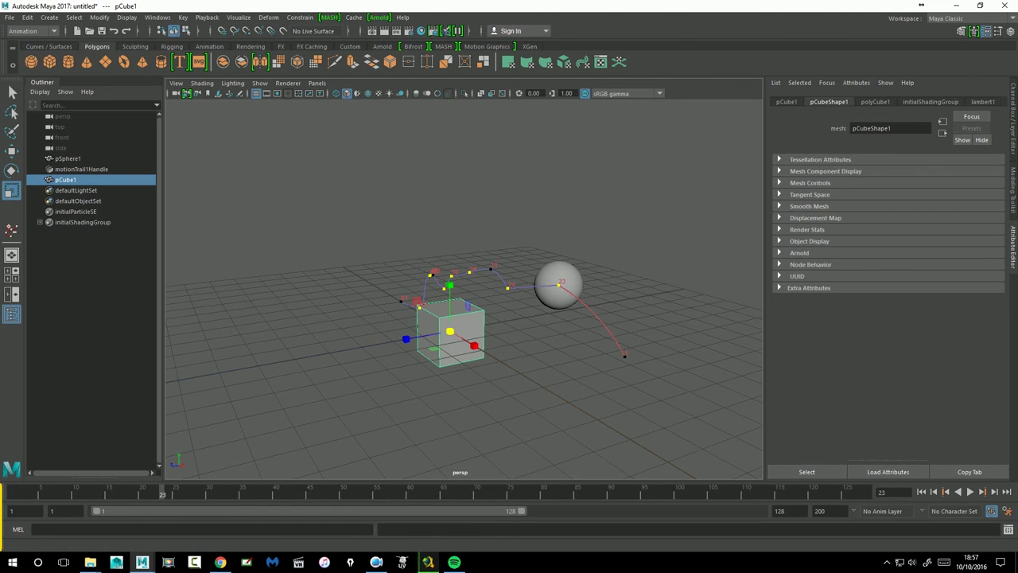
{"action": "left_click", "coordinate": [199, 18]}
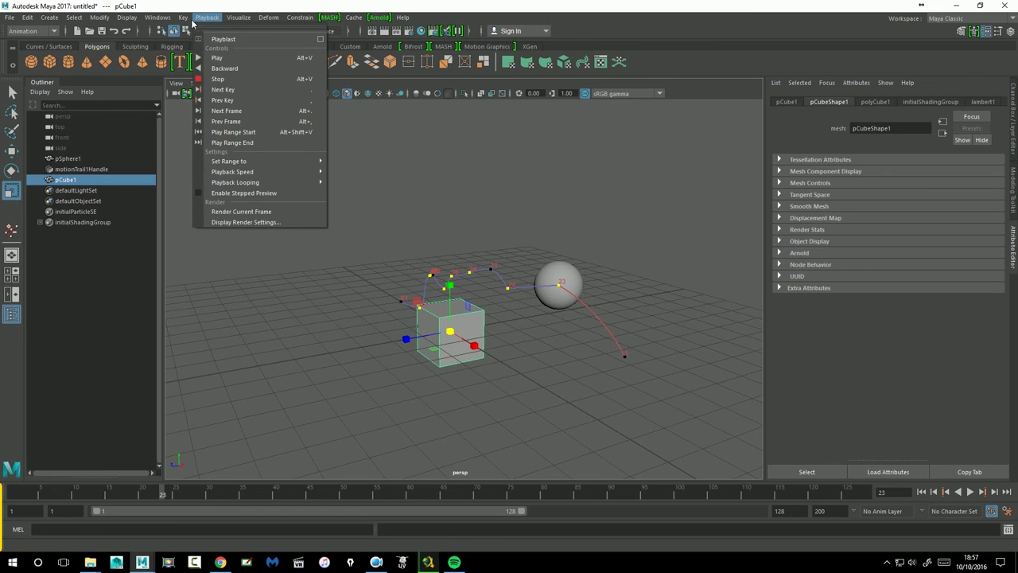
{"action": "mouse_move", "coordinate": [239, 18]}
{"action": "left_click", "coordinate": [263, 45]}
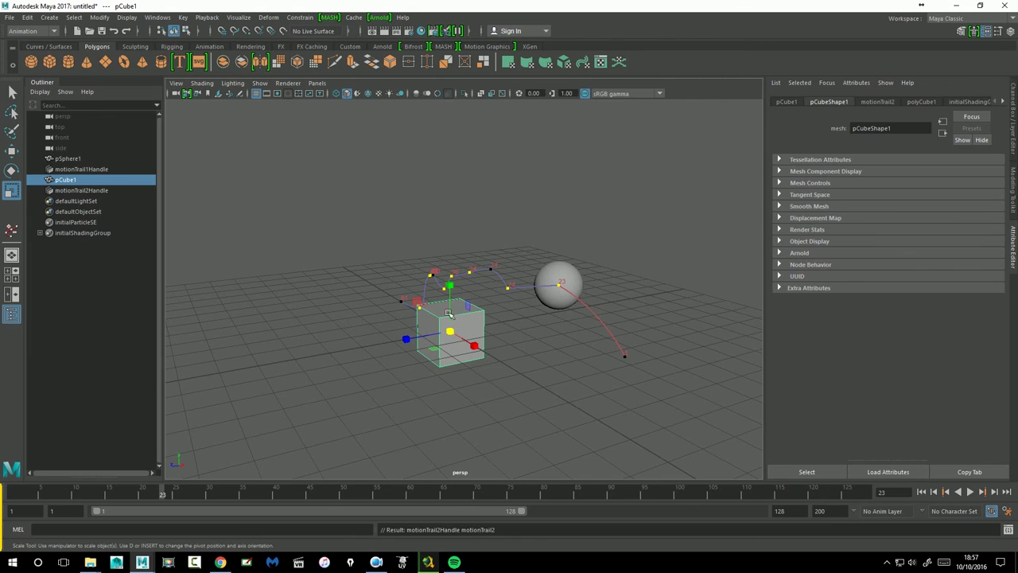
At frame 77, slide the cube to the left beside the sphere
{"action": "left_click_drag", "start_coordinate": [461, 358], "coordinate": [430, 360], "text": "alt"}
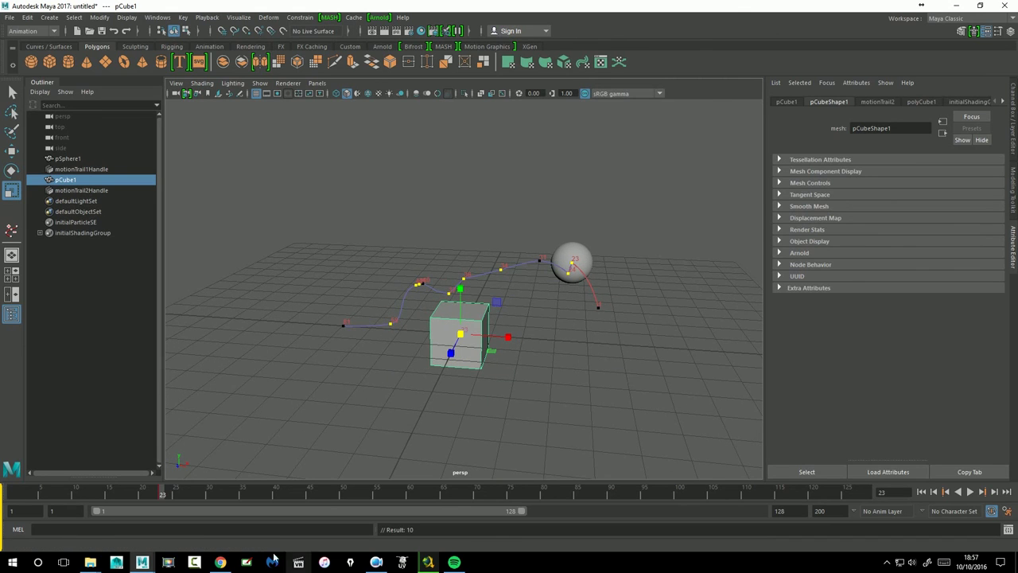
{"action": "left_click", "coordinate": [205, 493]}
{"action": "left_click", "coordinate": [523, 494]}
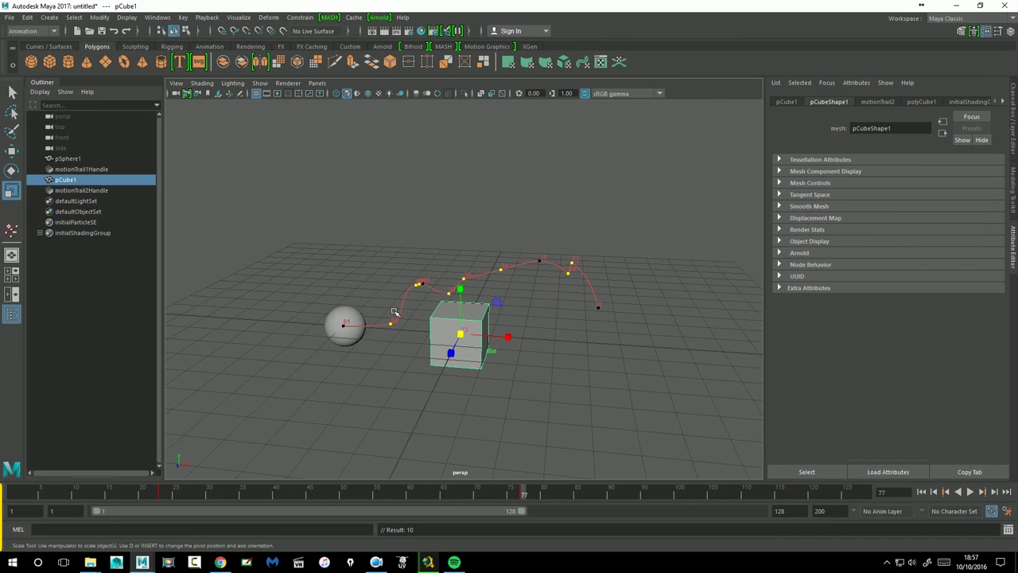
{"action": "left_click", "coordinate": [12, 151]}
{"action": "left_click_drag", "start_coordinate": [505, 337], "coordinate": [302, 350]}
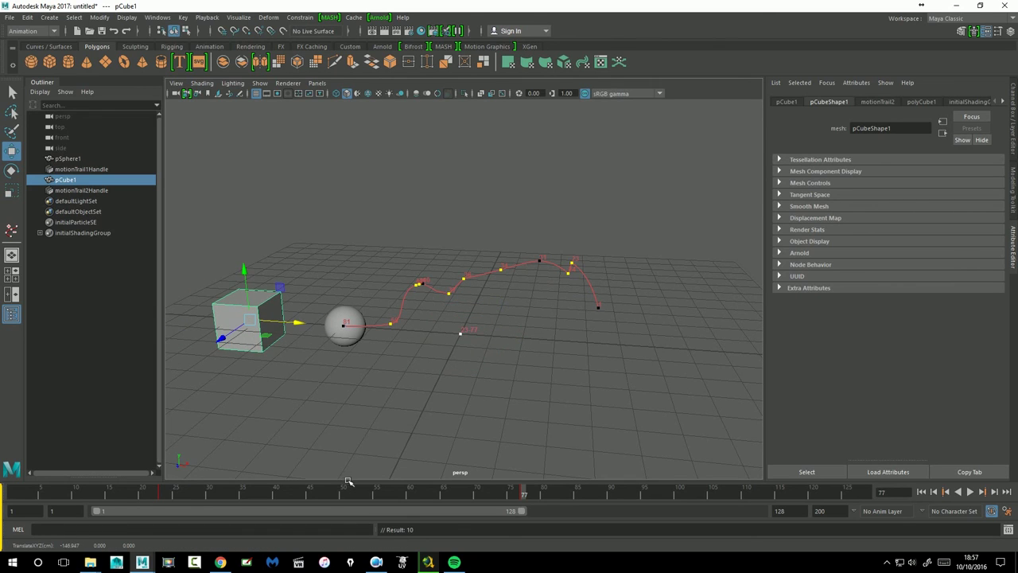
{"action": "left_click", "coordinate": [302, 301]}
{"action": "key", "text": "ctrl+z"}
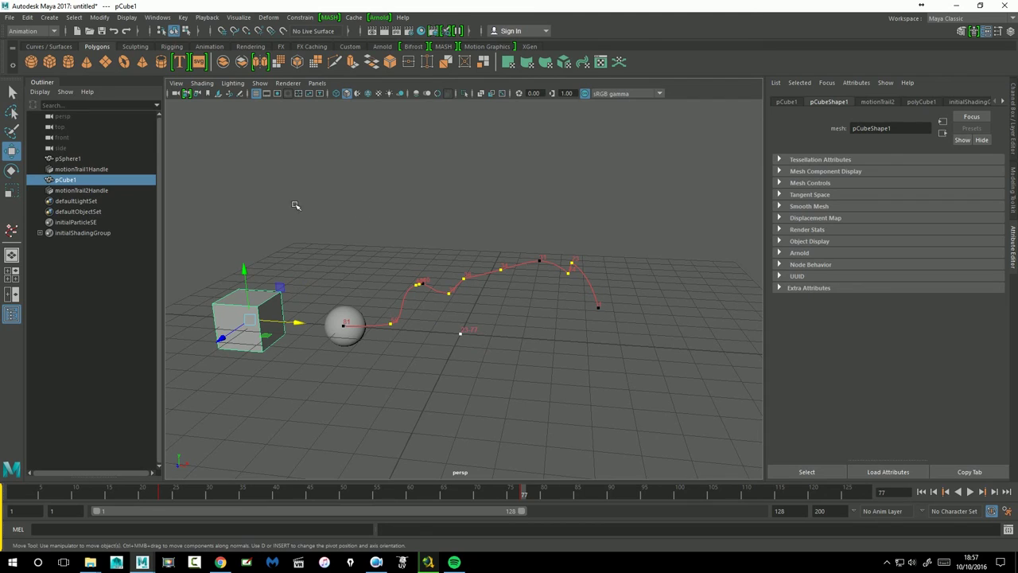
{"action": "left_click", "coordinate": [94, 170]}
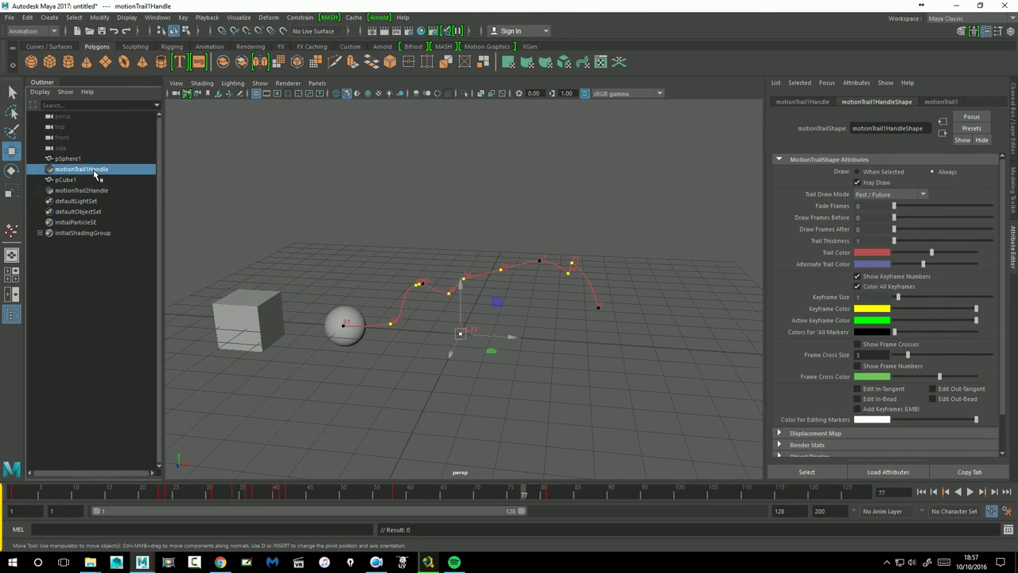
Delete motionTrail2Handle and reselect pCube1 at frame 23
{"action": "left_click", "coordinate": [74, 191]}
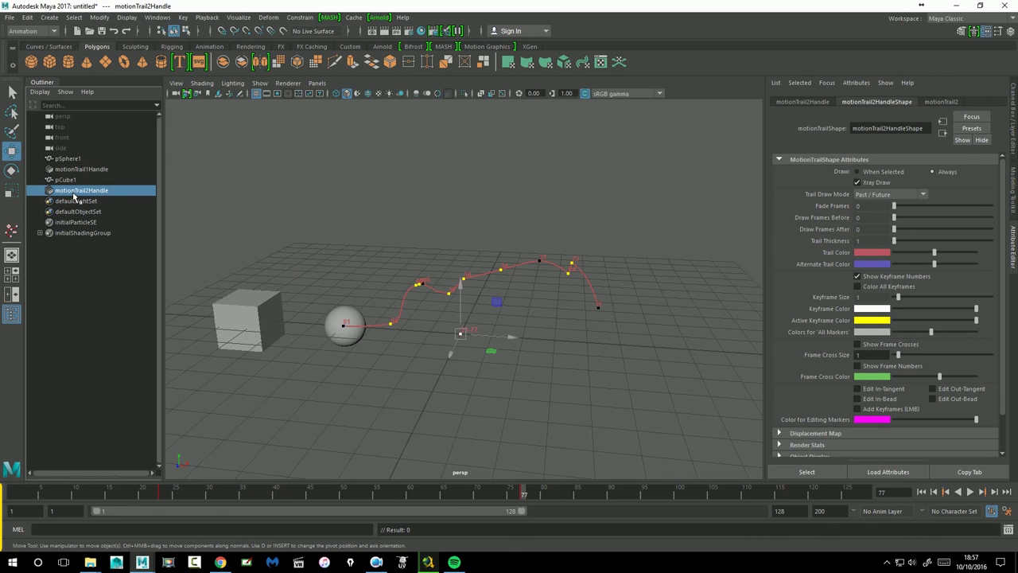
{"action": "key", "text": "Delete"}
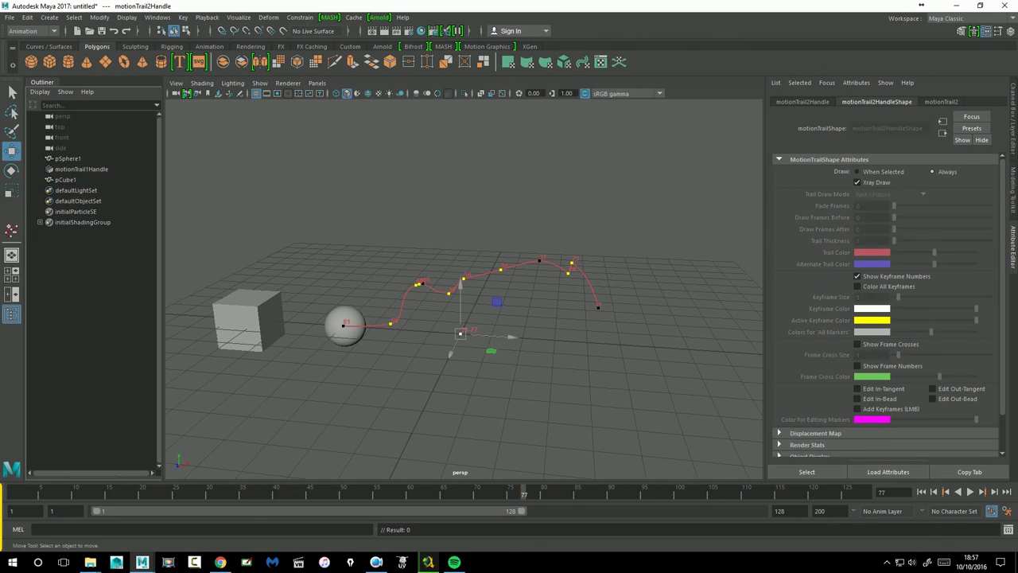
{"action": "left_click", "coordinate": [265, 311]}
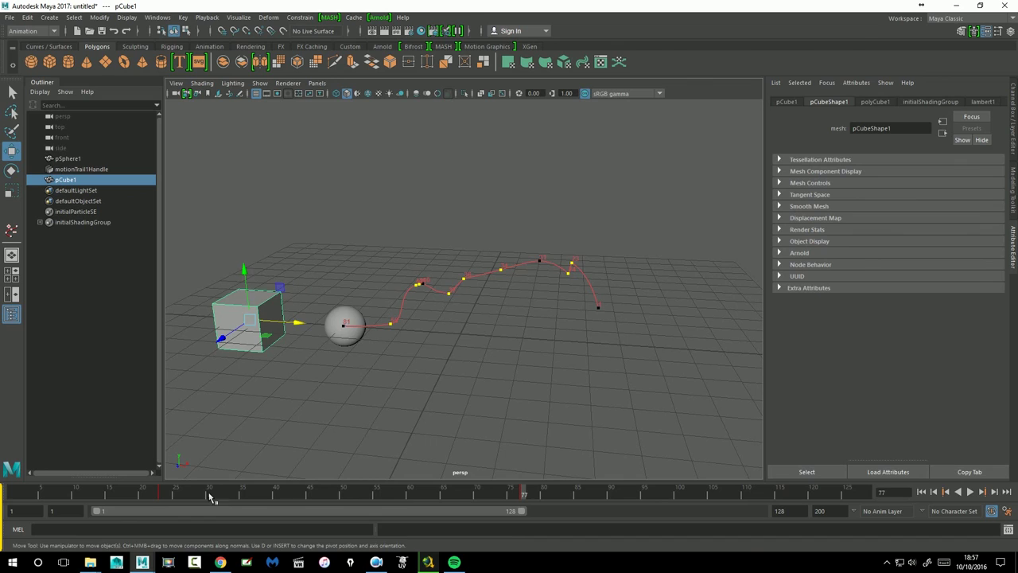
{"action": "left_click_drag", "start_coordinate": [209, 497], "coordinate": [164, 493]}
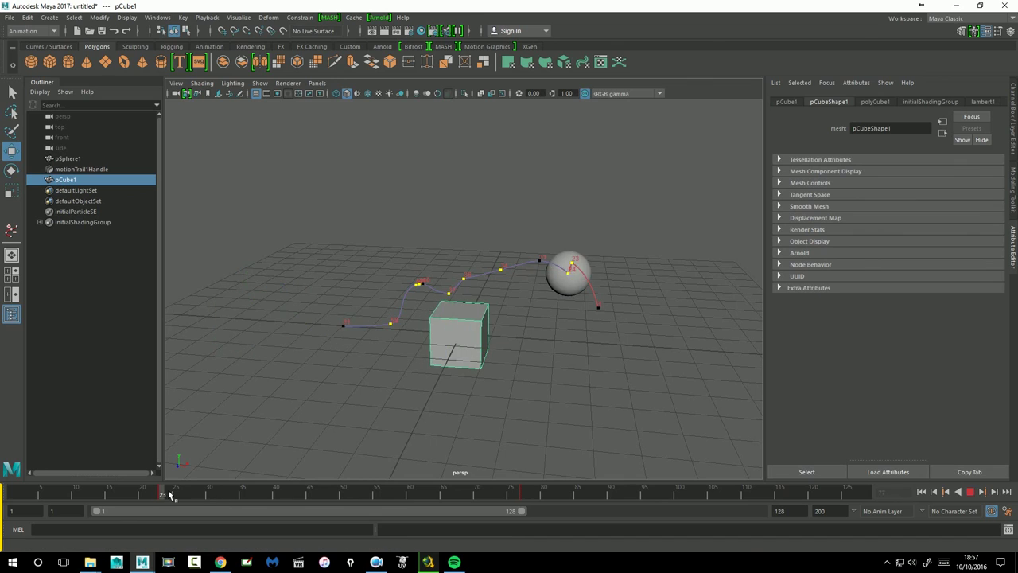
{"action": "left_click", "coordinate": [239, 17]}
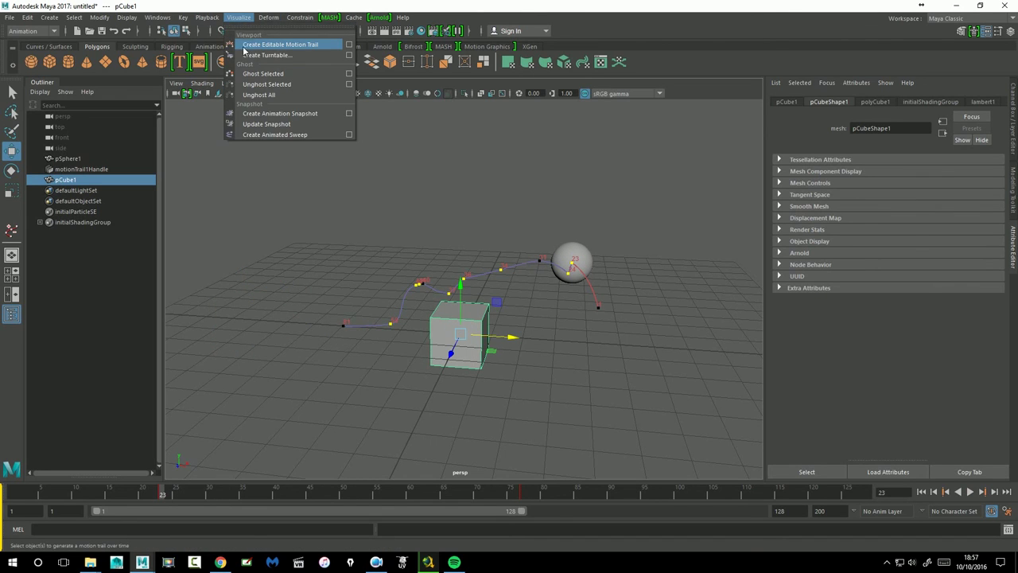
Bring up the Motion Trail Options window and move it beside the viewport
{"action": "left_click", "coordinate": [348, 44]}
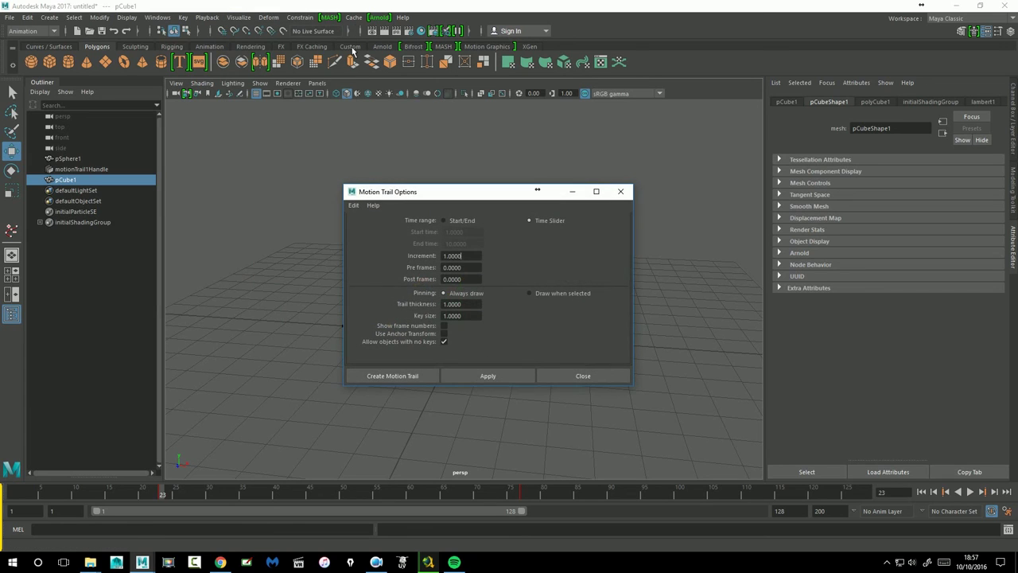
{"action": "mouse_move", "coordinate": [463, 196]}
{"action": "left_mouse_down"}
{"action": "mouse_move", "coordinate": [242, 135]}
{"action": "mouse_move", "coordinate": [212, 153]}
{"action": "left_mouse_up"}
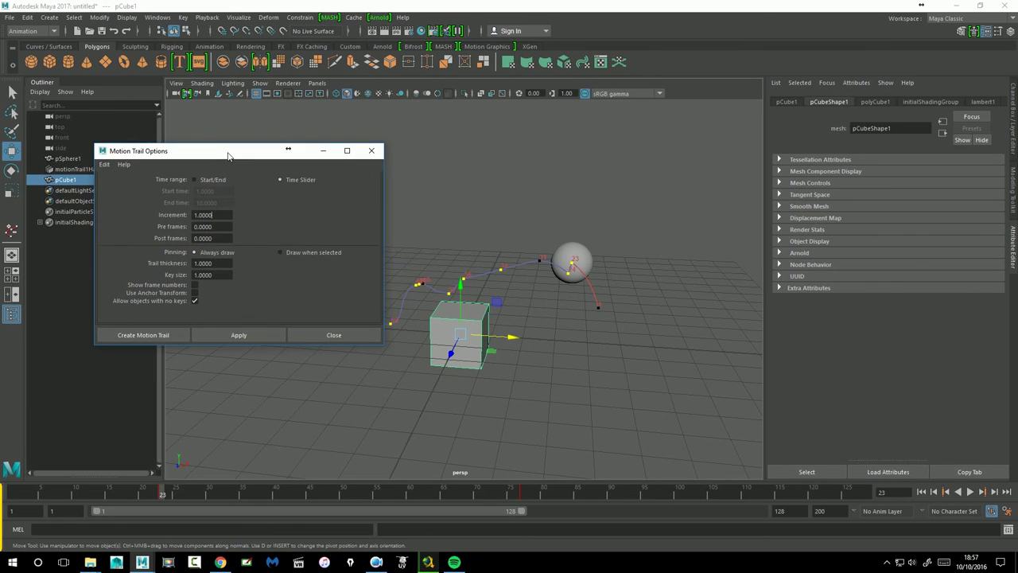
{"action": "left_click", "coordinate": [216, 17]}
{"action": "mouse_move", "coordinate": [238, 18]}
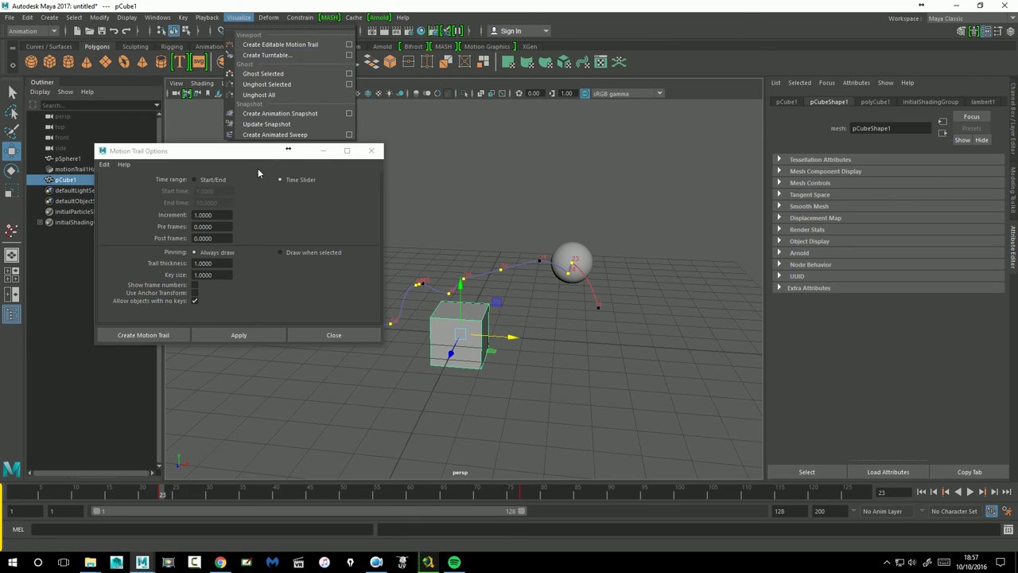
{"action": "left_click", "coordinate": [236, 156]}
{"action": "left_click_drag", "start_coordinate": [227, 158], "coordinate": [202, 162]}
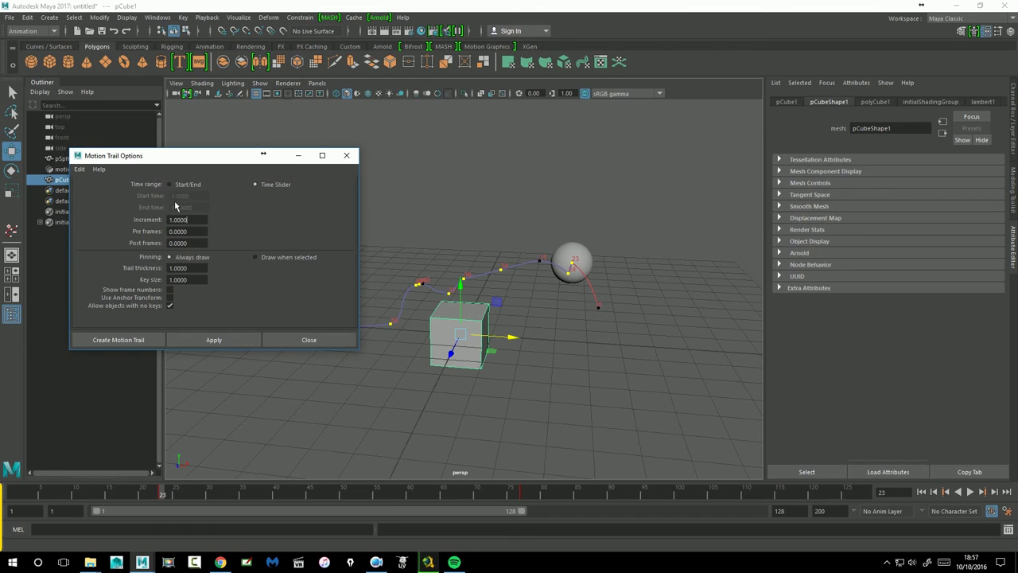
Keep Time range on Time Slider and create the cube's new motion trail
{"action": "left_click", "coordinate": [176, 189]}
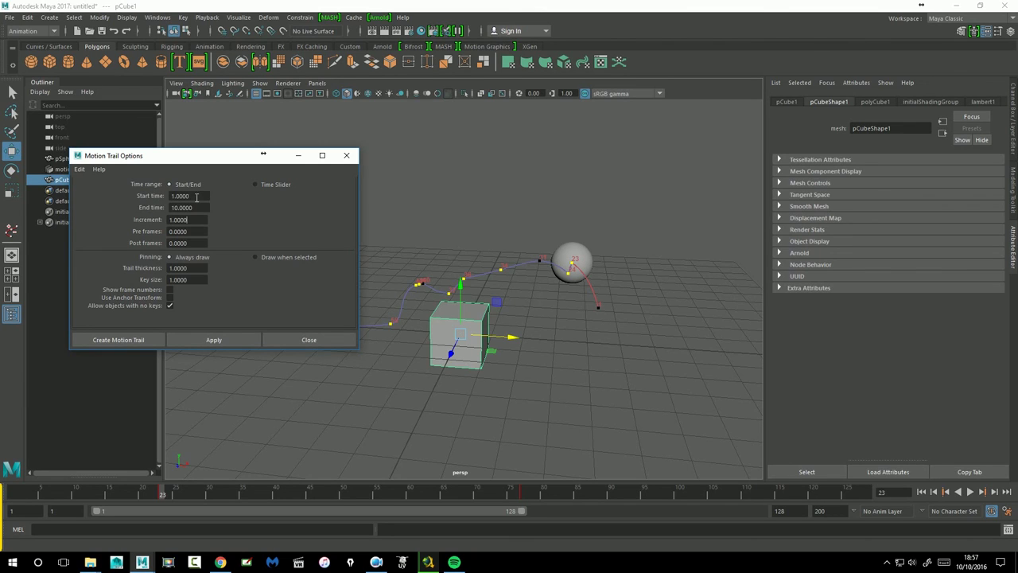
{"action": "left_click", "coordinate": [267, 189]}
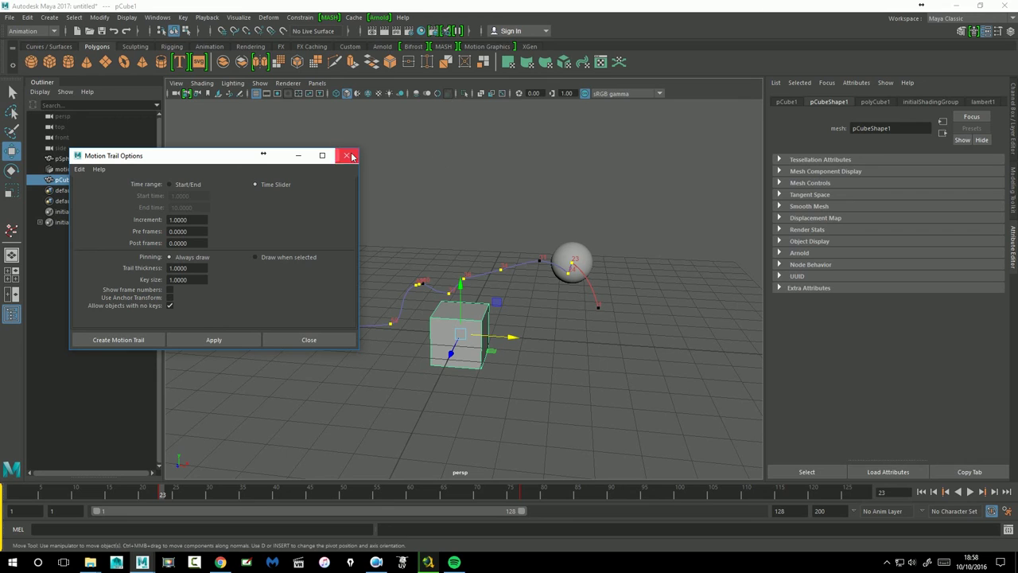
{"action": "left_click", "coordinate": [140, 340]}
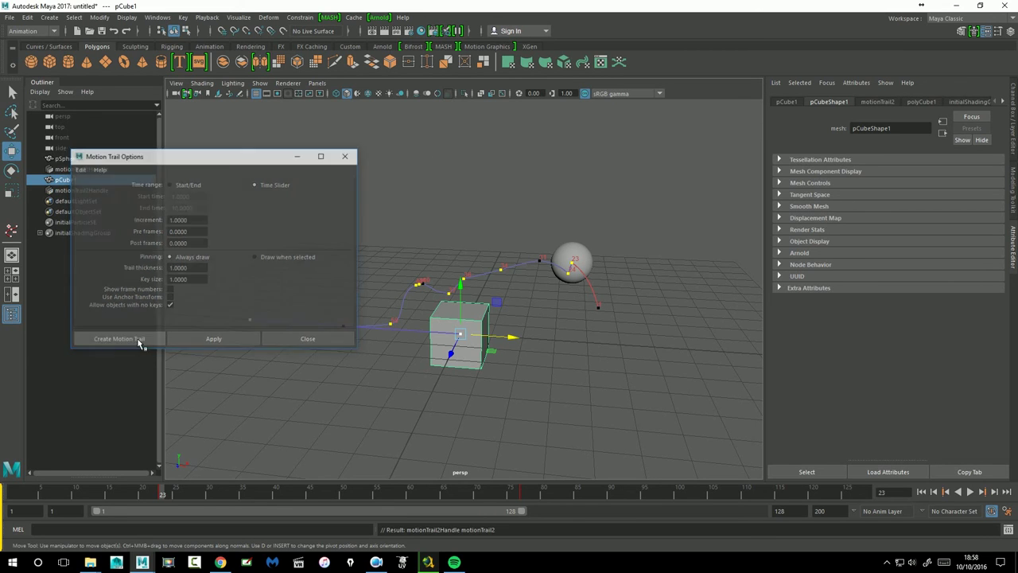
{"action": "left_click_drag", "start_coordinate": [455, 383], "coordinate": [573, 390], "text": "alt"}
{"action": "mouse_move", "coordinate": [171, 495]}
{"action": "left_mouse_down"}
{"action": "mouse_move", "coordinate": [71, 497]}
{"action": "mouse_move", "coordinate": [590, 503]}
{"action": "mouse_move", "coordinate": [113, 493]}
{"action": "mouse_move", "coordinate": [430, 493]}
{"action": "left_mouse_up"}
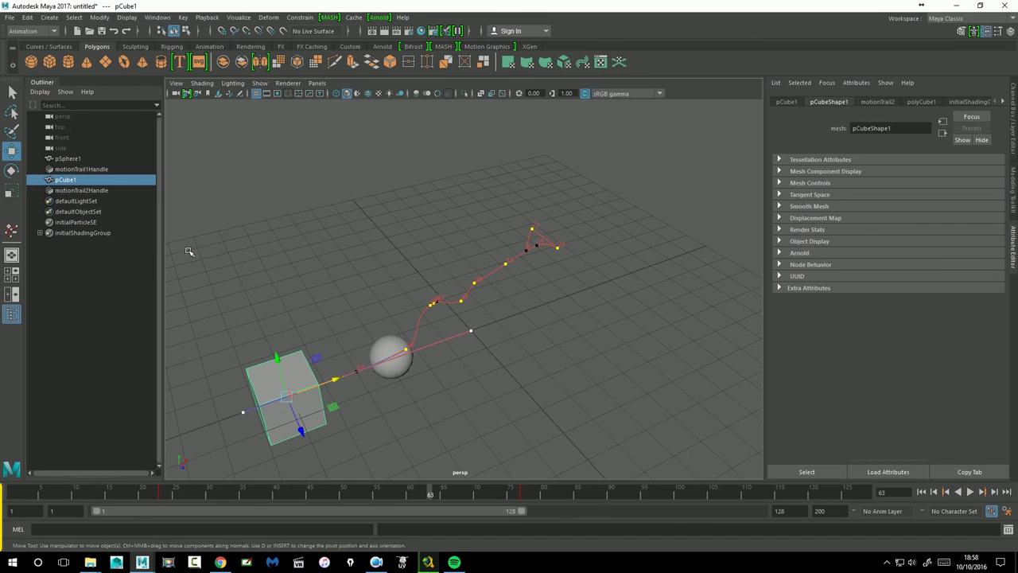
Set motionTrail2Handle to draw when selected, deselect all and play from frame 40
{"action": "left_click", "coordinate": [95, 192]}
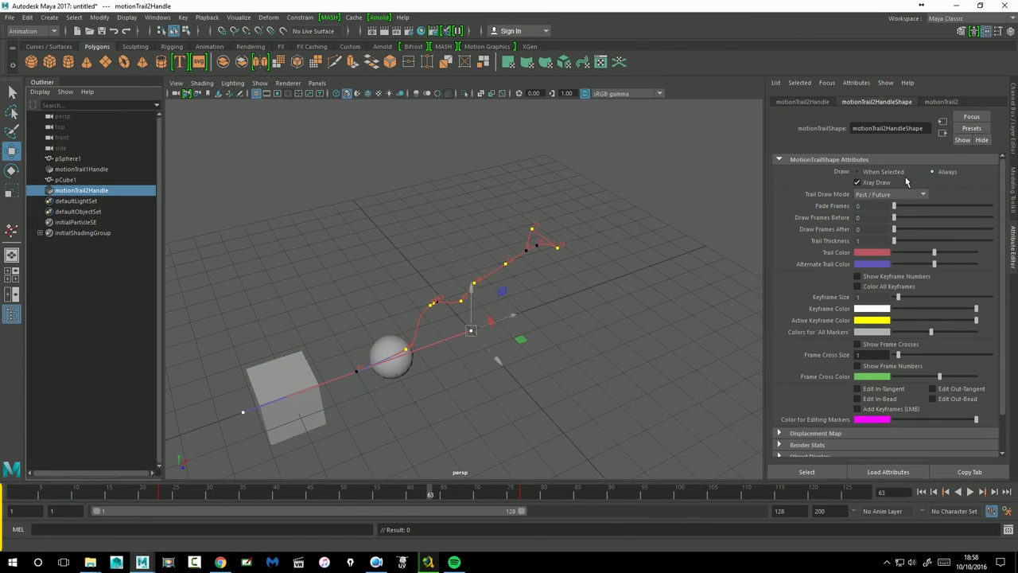
{"action": "left_click_drag", "start_coordinate": [368, 497], "coordinate": [276, 494]}
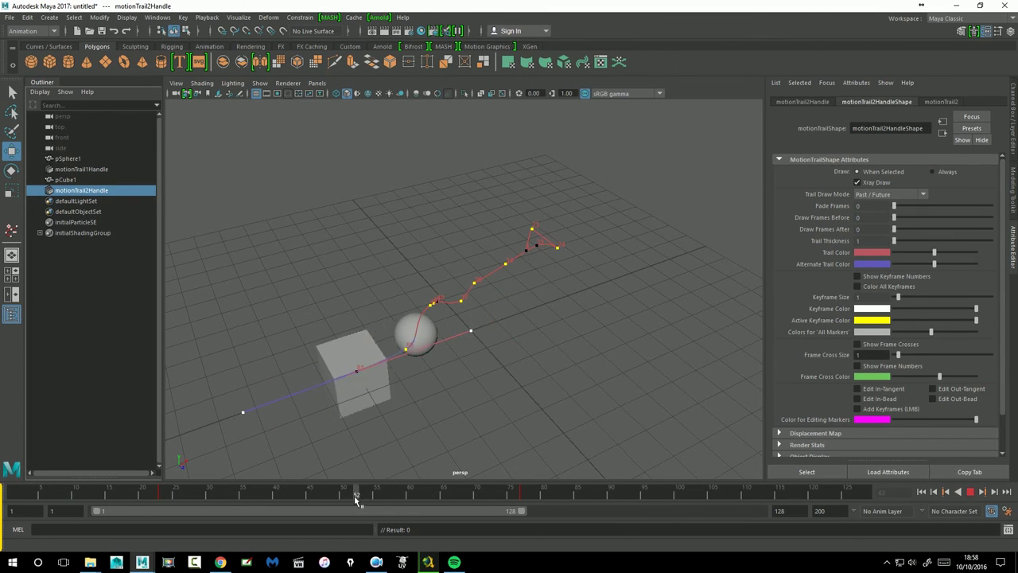
{"action": "left_click", "coordinate": [589, 378]}
{"action": "key", "text": "alt+v"}
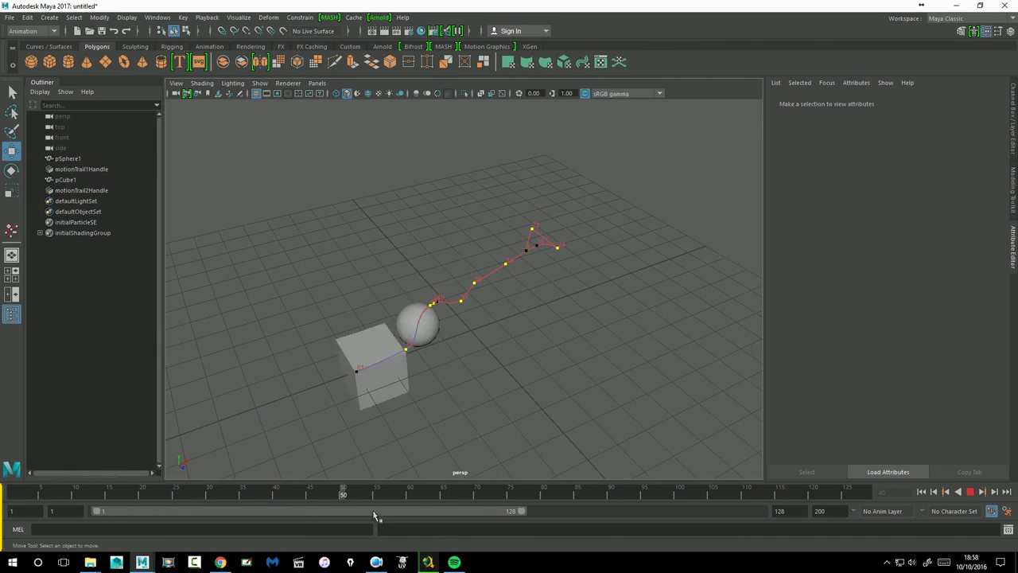
{"action": "left_click_drag", "start_coordinate": [613, 352], "coordinate": [593, 318], "text": "alt"}
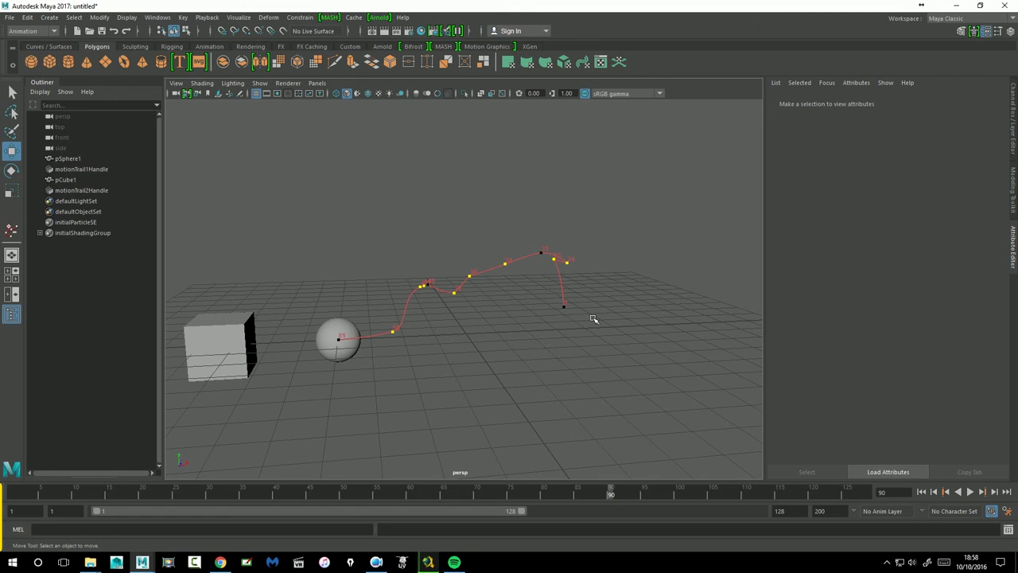
{"action": "left_click_drag", "start_coordinate": [592, 319], "coordinate": [580, 314], "text": "alt"}
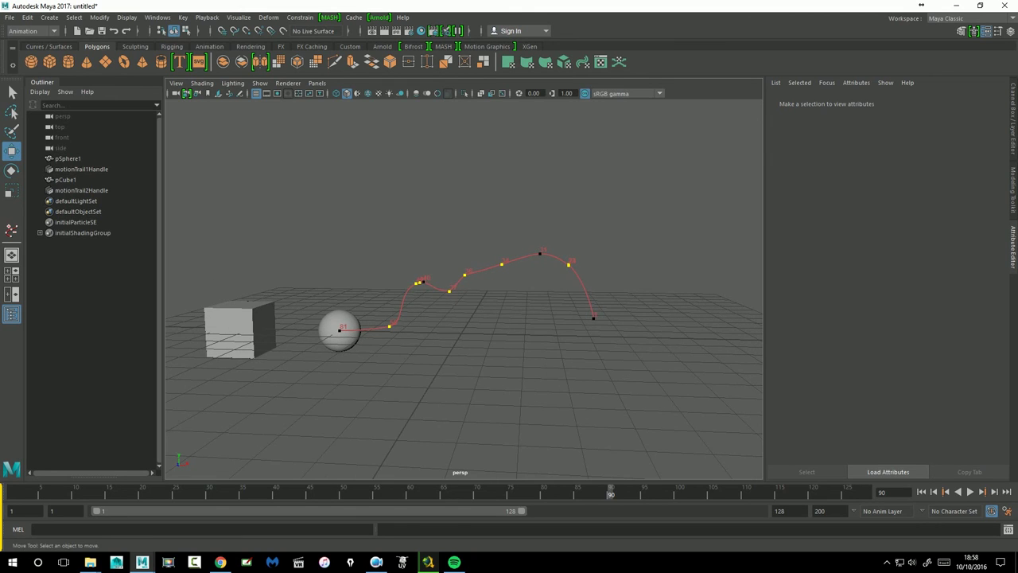